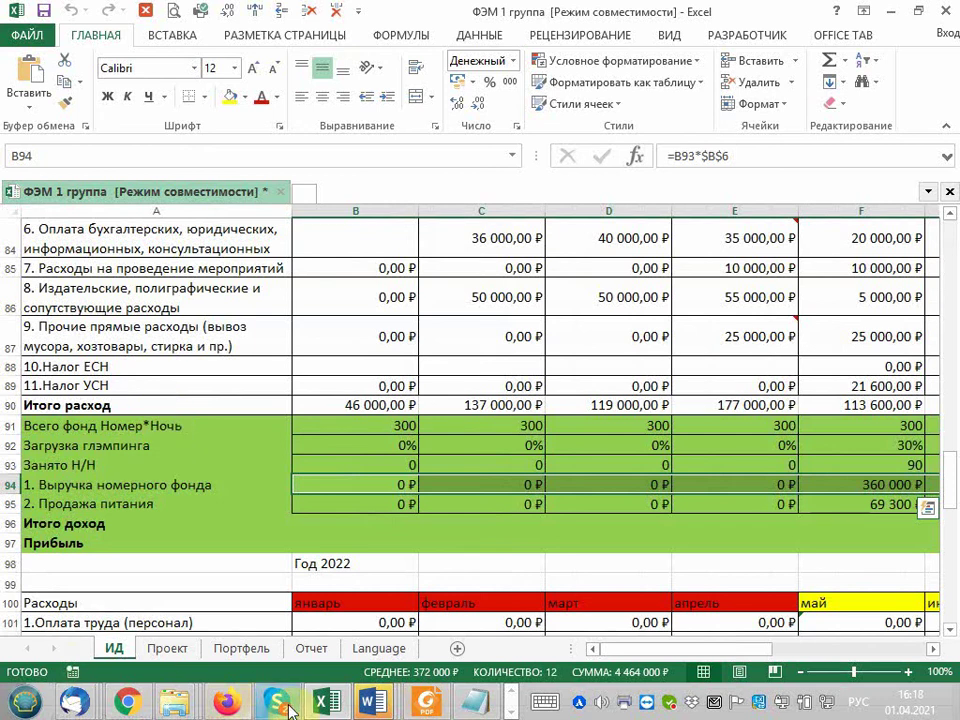
Switch to the Проект sheet and collapse the outline to level 1 section headers.
mouse_move(430, 708)
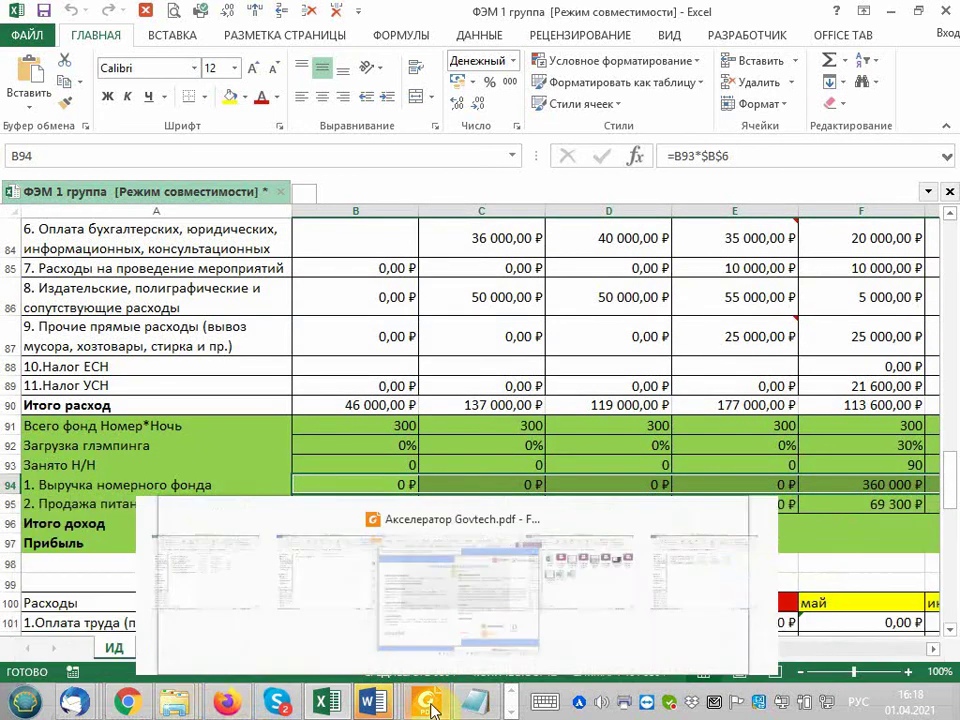
click(172, 649)
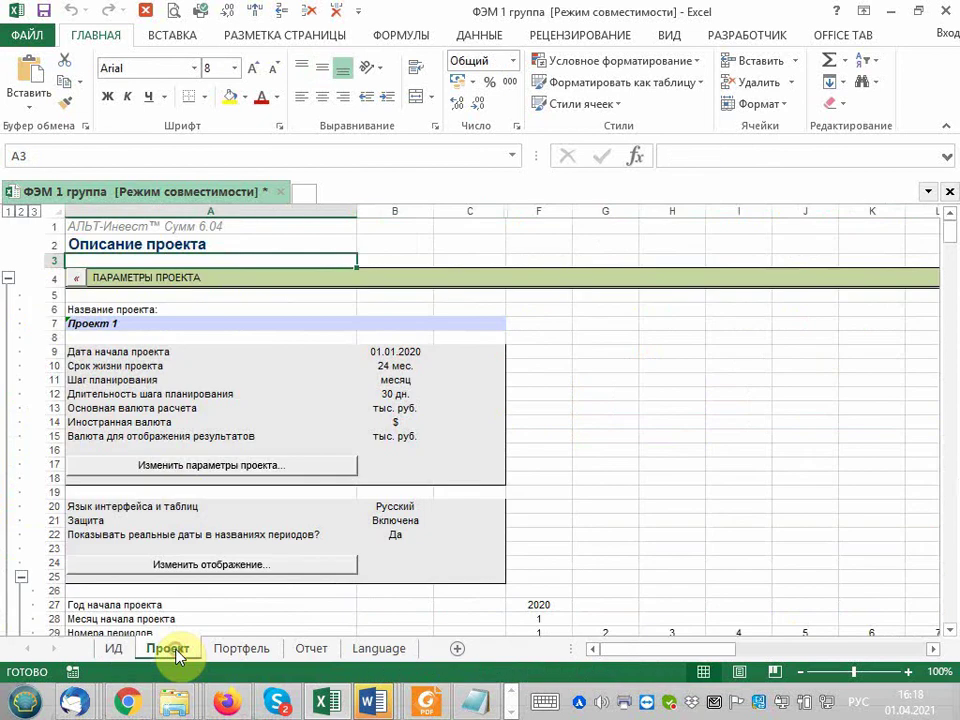
scroll(189, 499, down, 2)
scroll(189, 499, down, 7)
scroll(188, 500, down, 2)
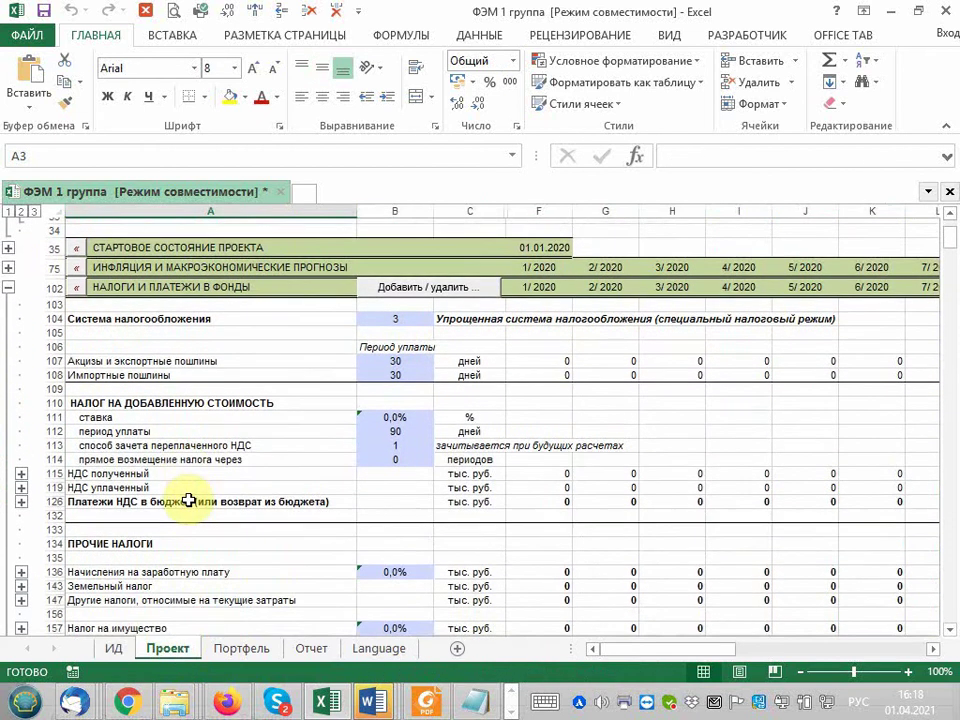
click(9, 211)
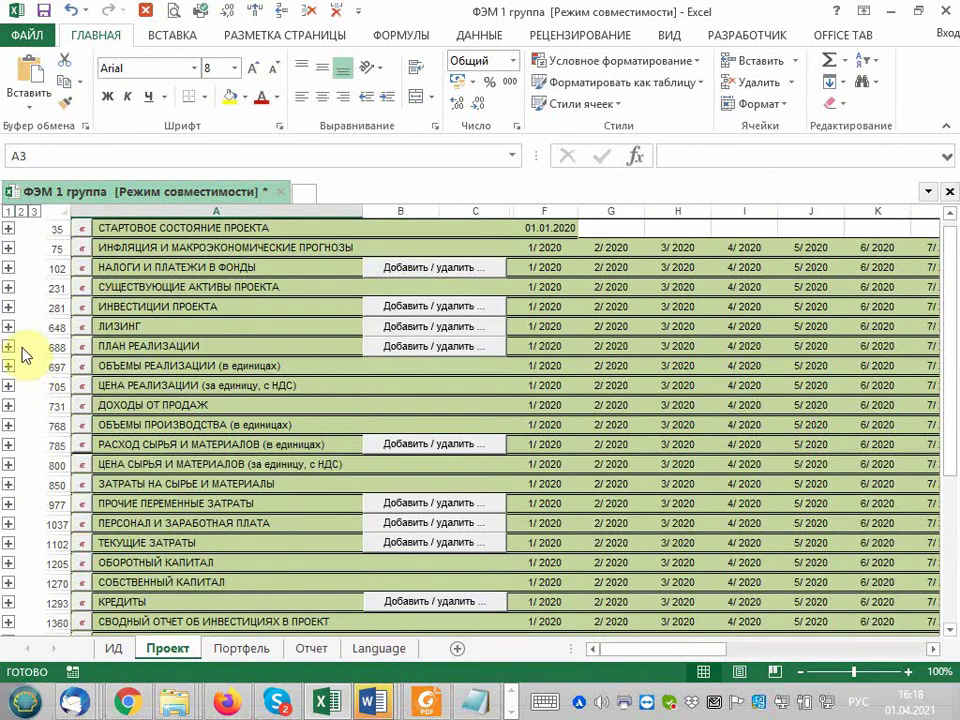
Expand the ПЛАН РЕАЛИЗАЦИИ, ОБЪЕМЫ РЕАЛИЗАЦИИ, ЦЕНА РЕАЛИЗАЦИИ and ДОХОДЫ ОТ ПРОДАЖ sections.
click(8, 346)
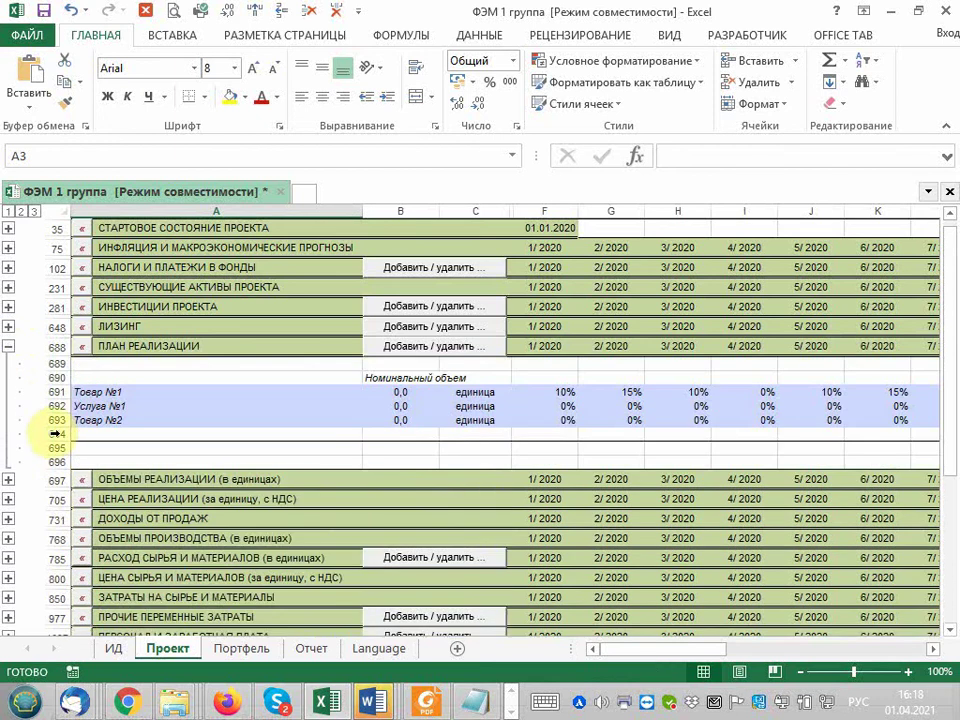
click(8, 480)
scroll(170, 450, down, 1)
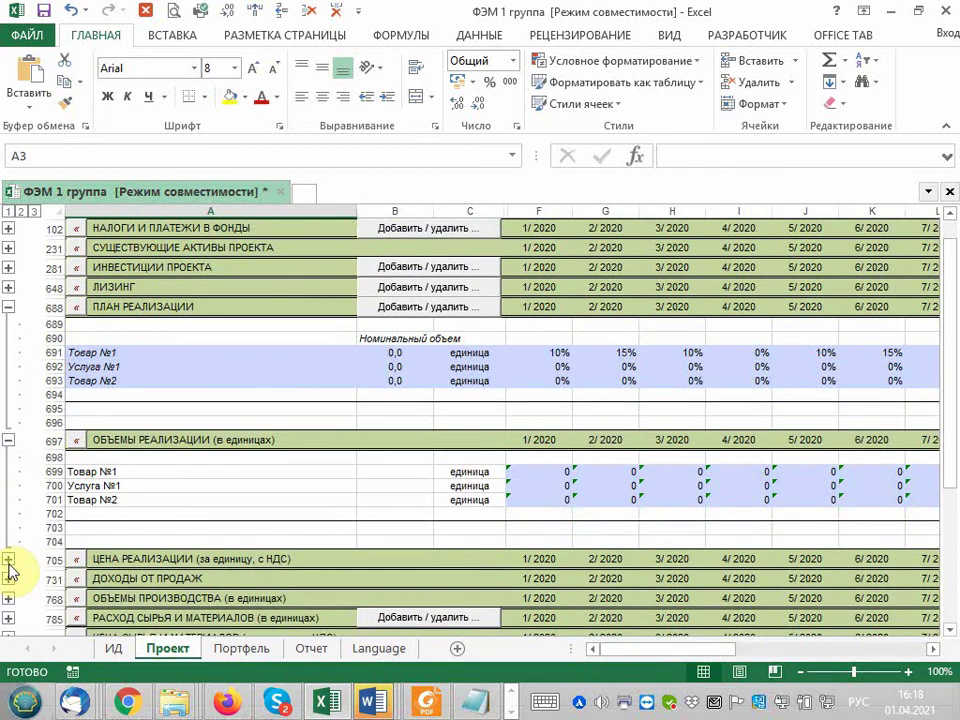
click(9, 567)
scroll(129, 508, down, 7)
scroll(90, 538, down, 1)
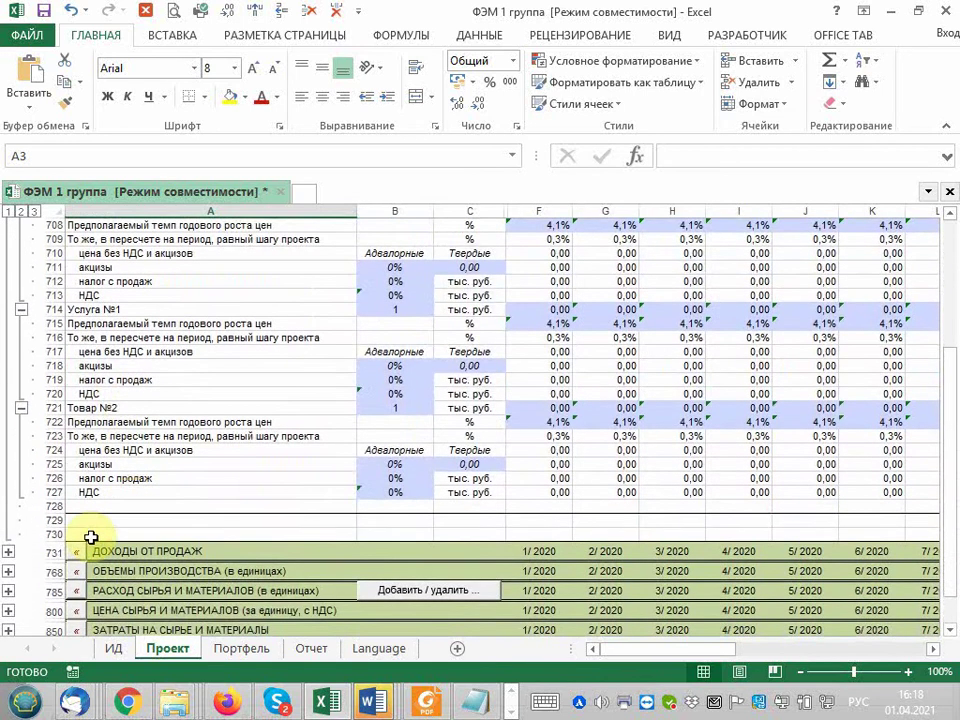
click(8, 553)
scroll(8, 553, down, 1)
scroll(17, 400, up, 6)
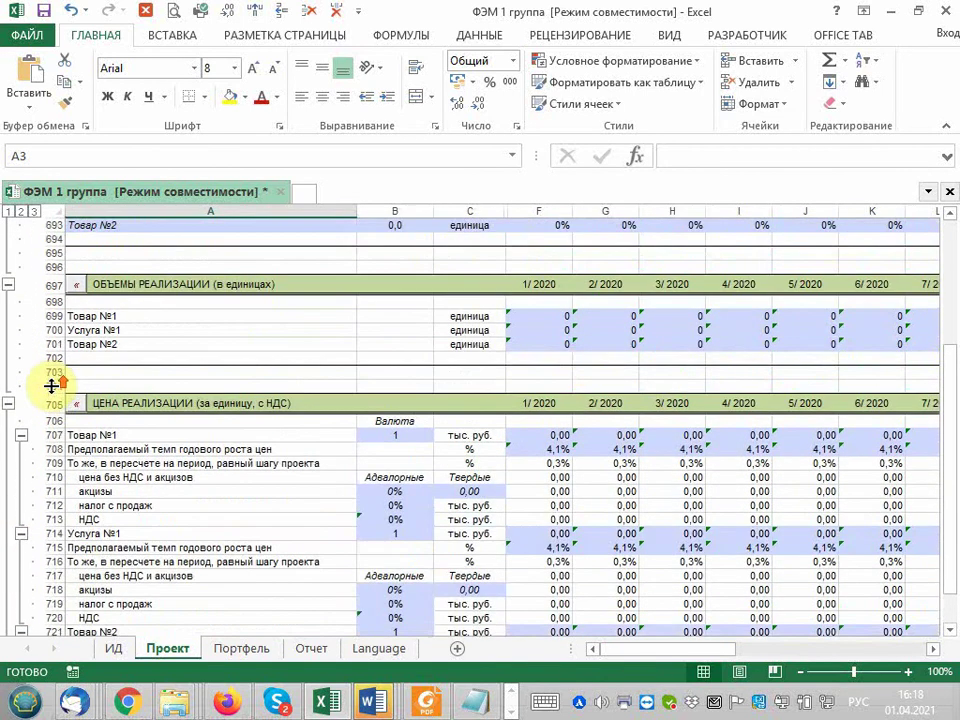
Collapse the price detail rows for Товар №1, Услуга №1 and Товар №2.
click(21, 435)
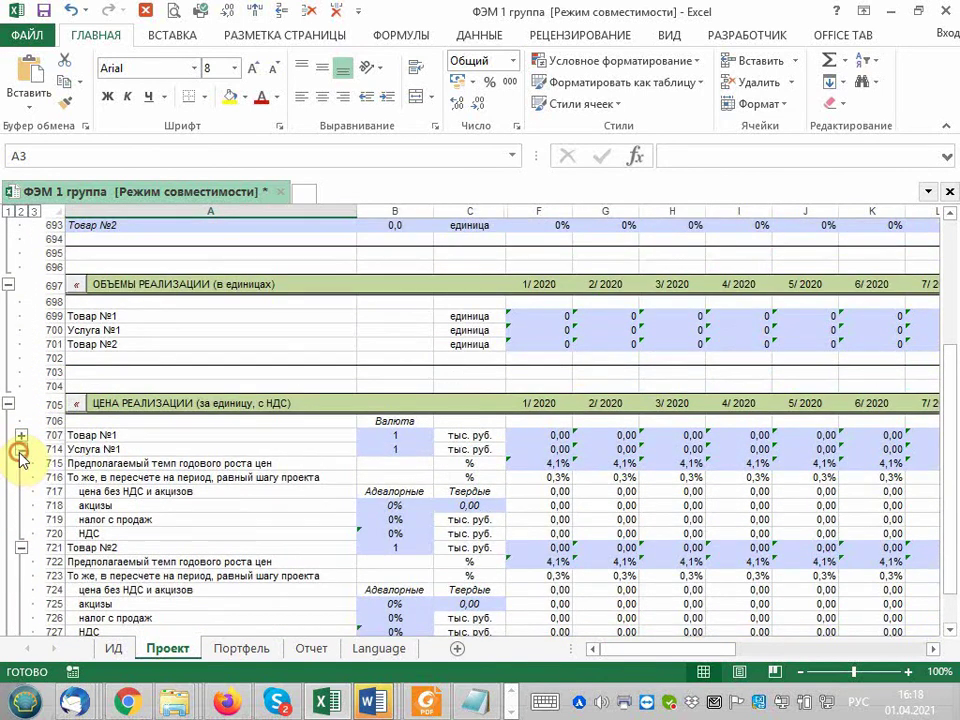
click(21, 449)
click(21, 463)
scroll(193, 486, up, 2)
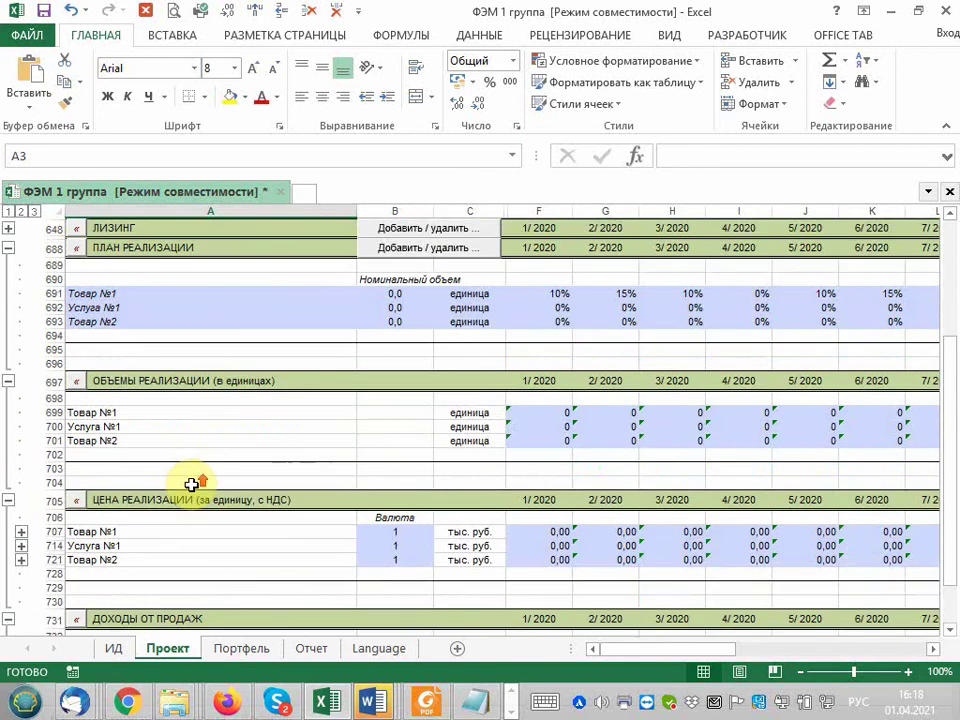
scroll(193, 486, up, 1)
scroll(275, 368, down, 1)
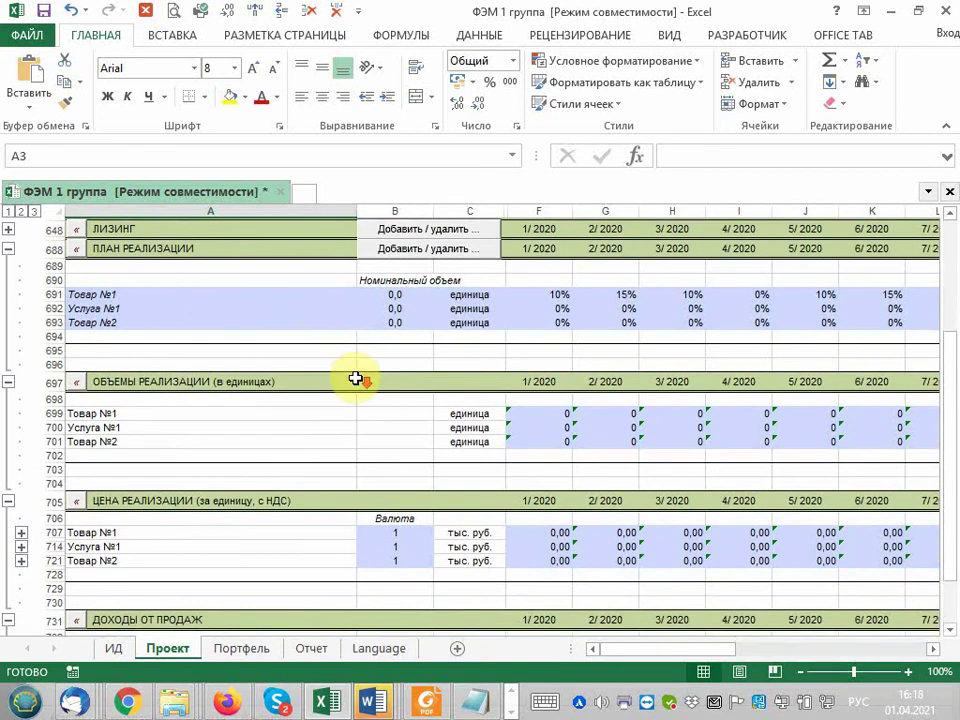
click(482, 415)
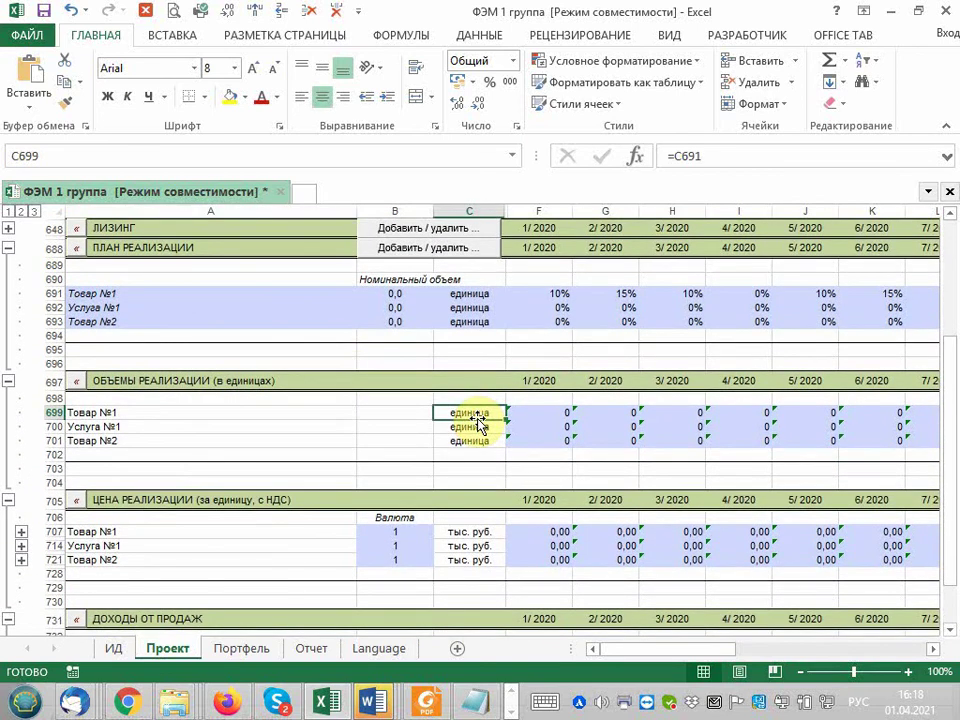
drag(540, 415, 611, 441)
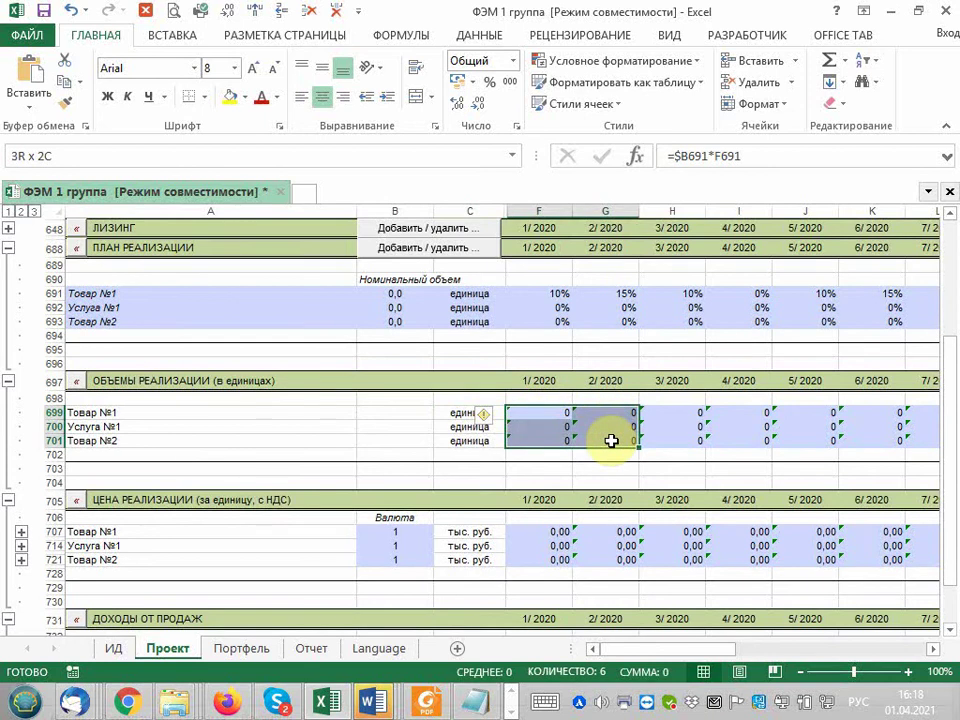
key(ctrl+v)
scroll(611, 441, down, 1)
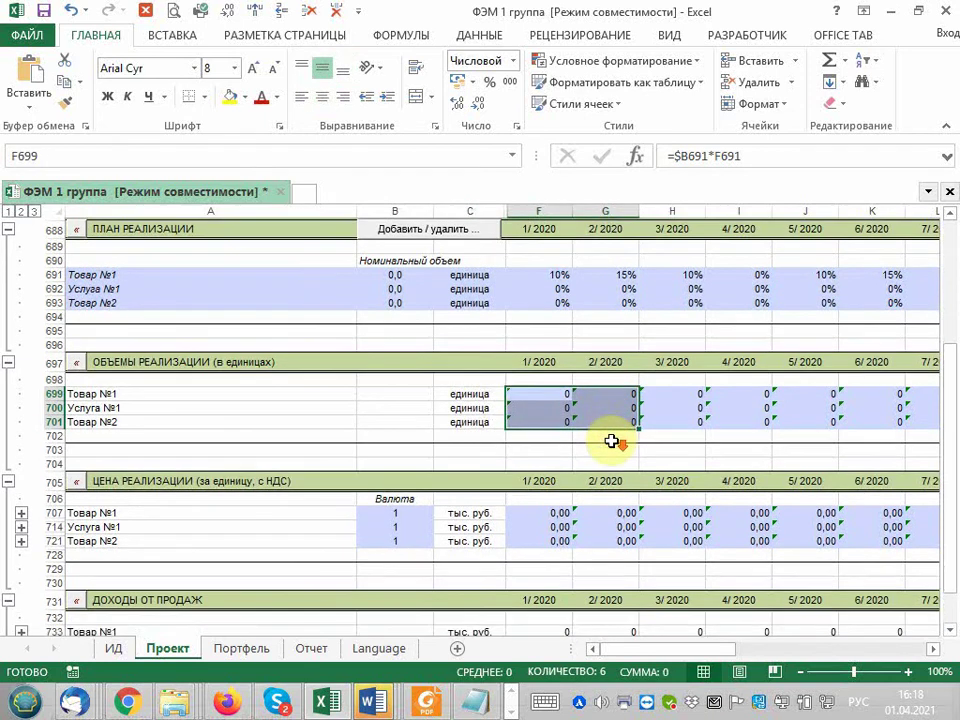
mouse_move(553, 510)
mouse_down()
mouse_move(598, 512)
mouse_move(604, 538)
mouse_up()
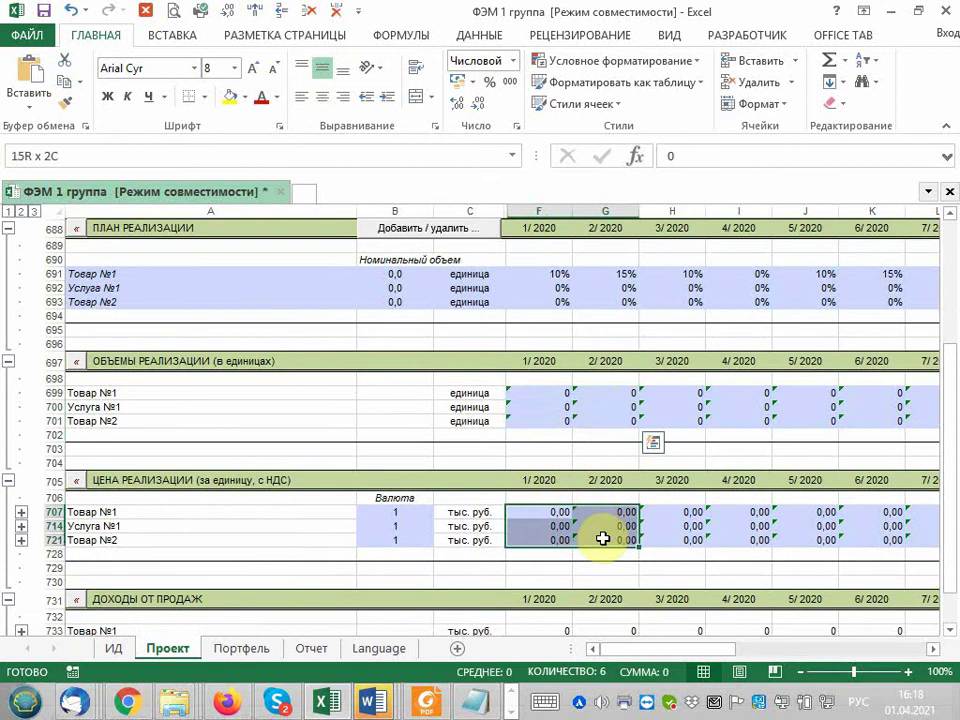
scroll(605, 543, down, 3)
key(ctrl+v)
drag(560, 498, 621, 526)
key(ctrl+v)
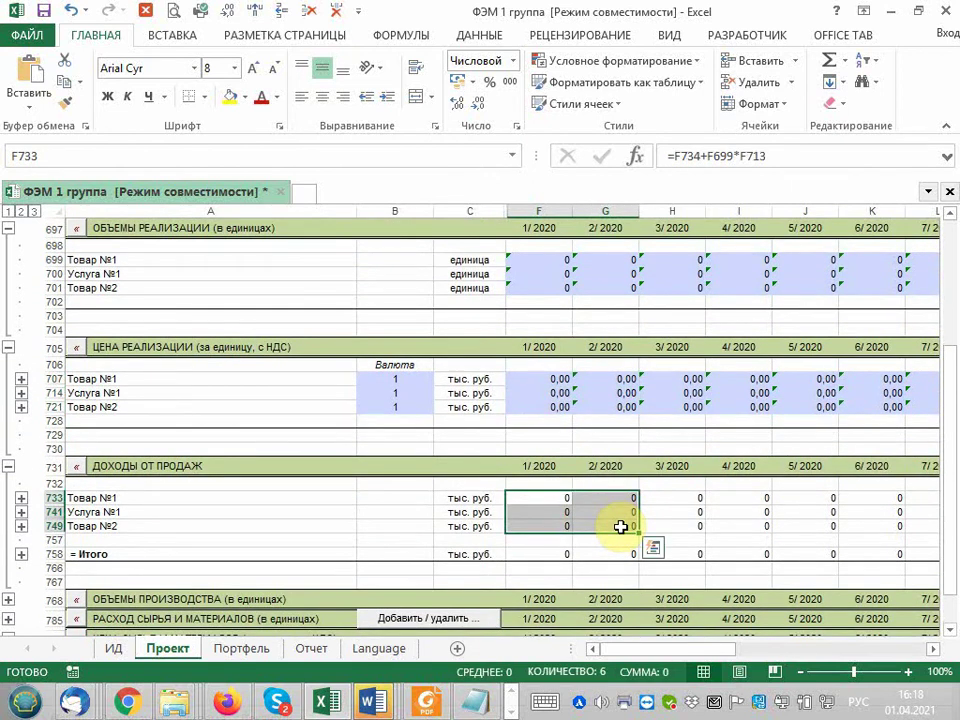
key(Escape)
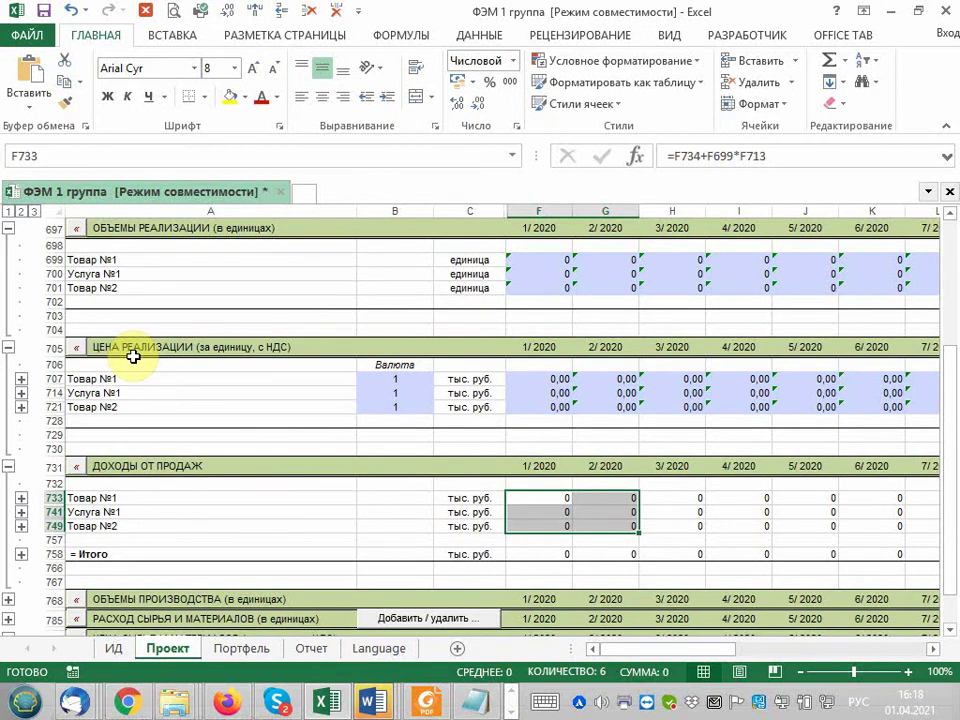
scroll(133, 357, up, 1)
scroll(133, 357, up, 1)
scroll(133, 357, up, 1)
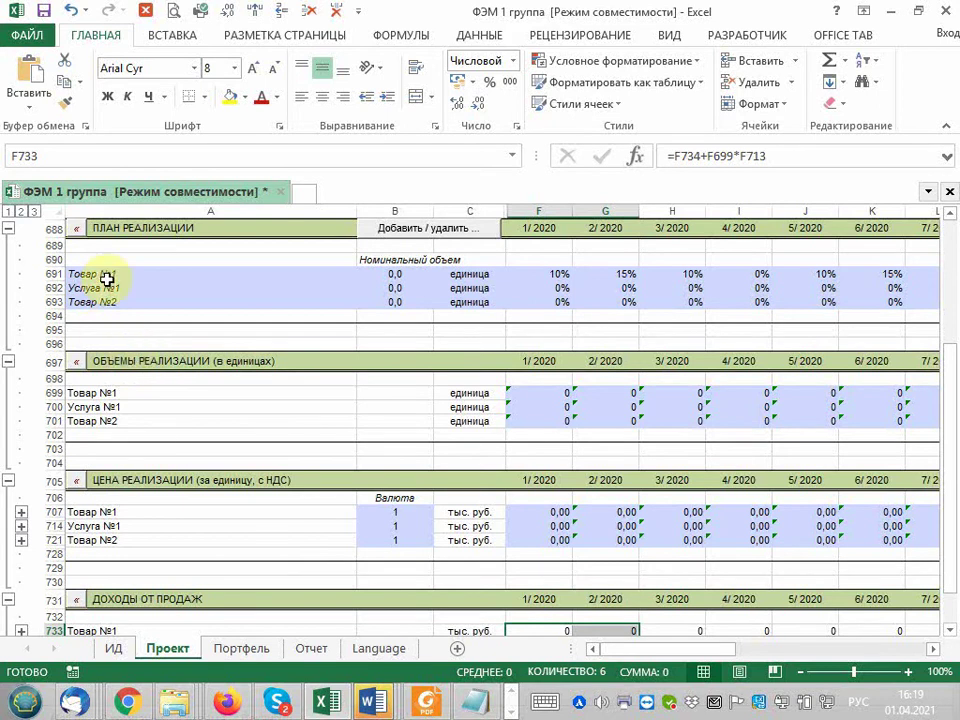
Scroll up to the ПЛАН РЕАЛИЗАЦИИ block, rows 688–693.
scroll(110, 278, up, 1)
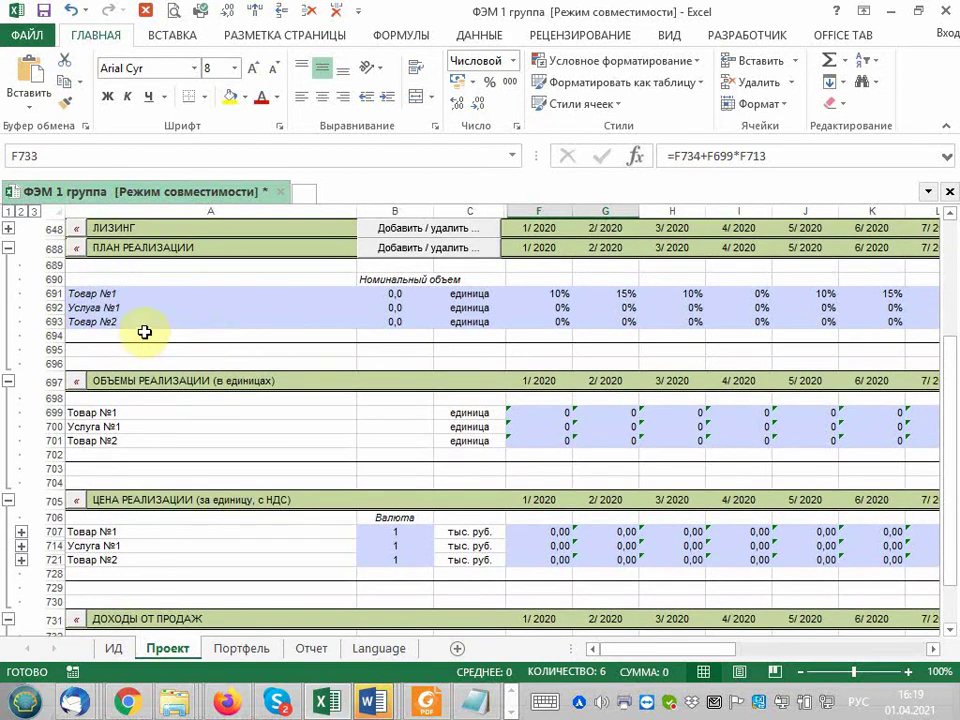
click(216, 296)
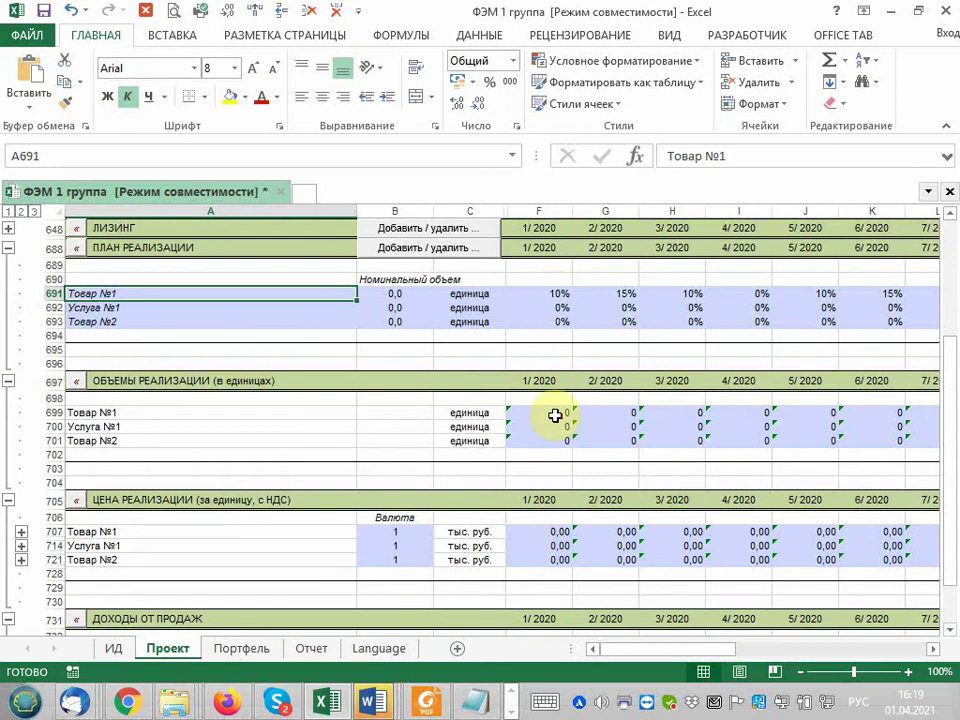
click(555, 415)
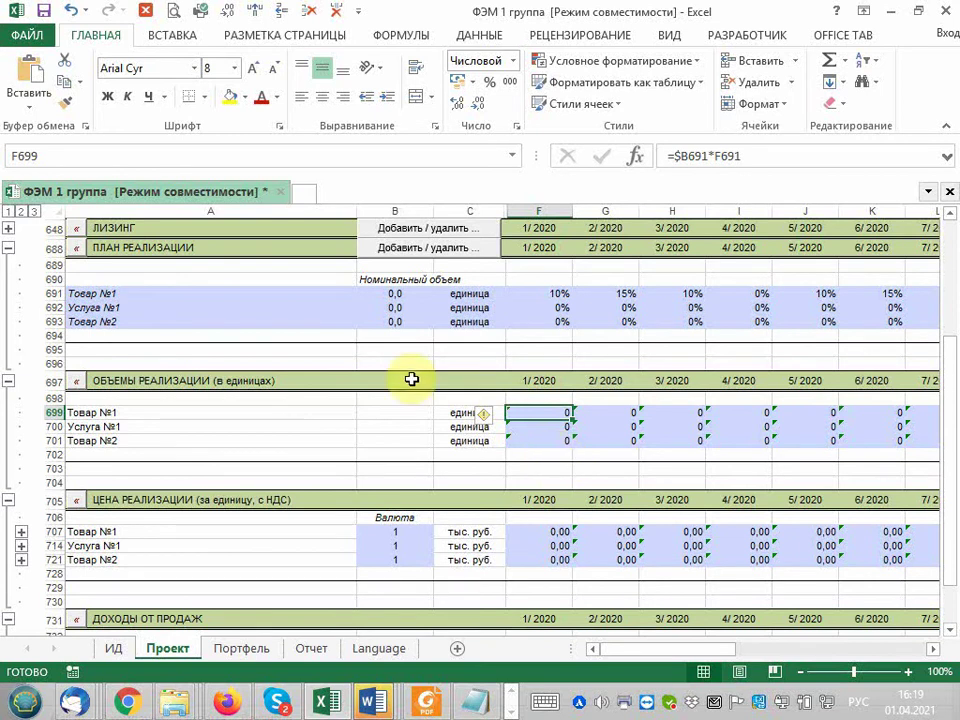
click(390, 294)
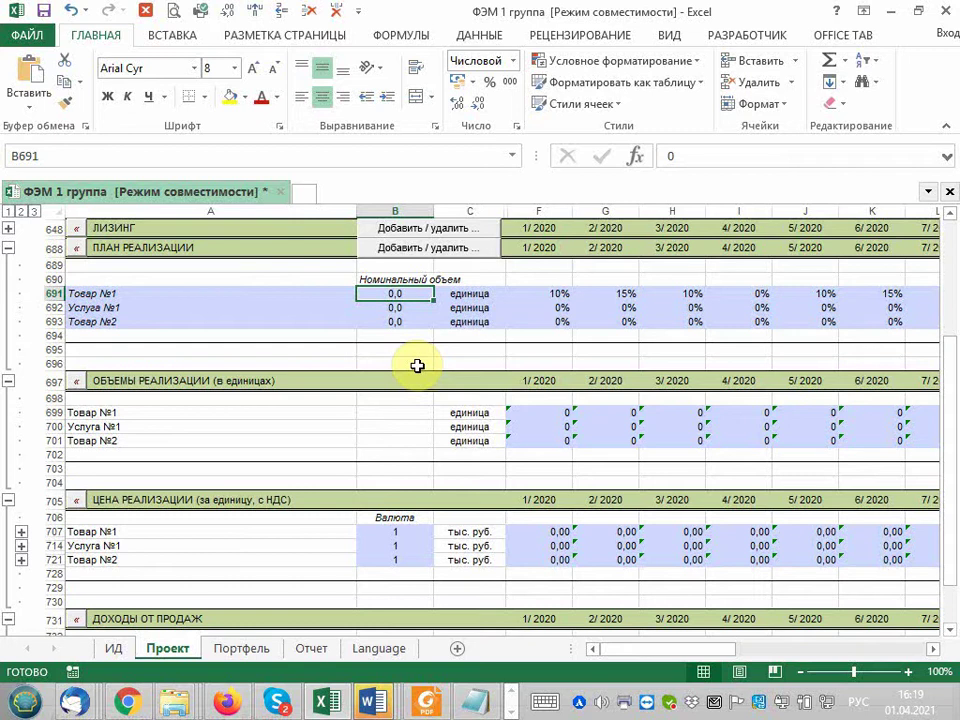
key(Right)
key(Right)
key(Right)
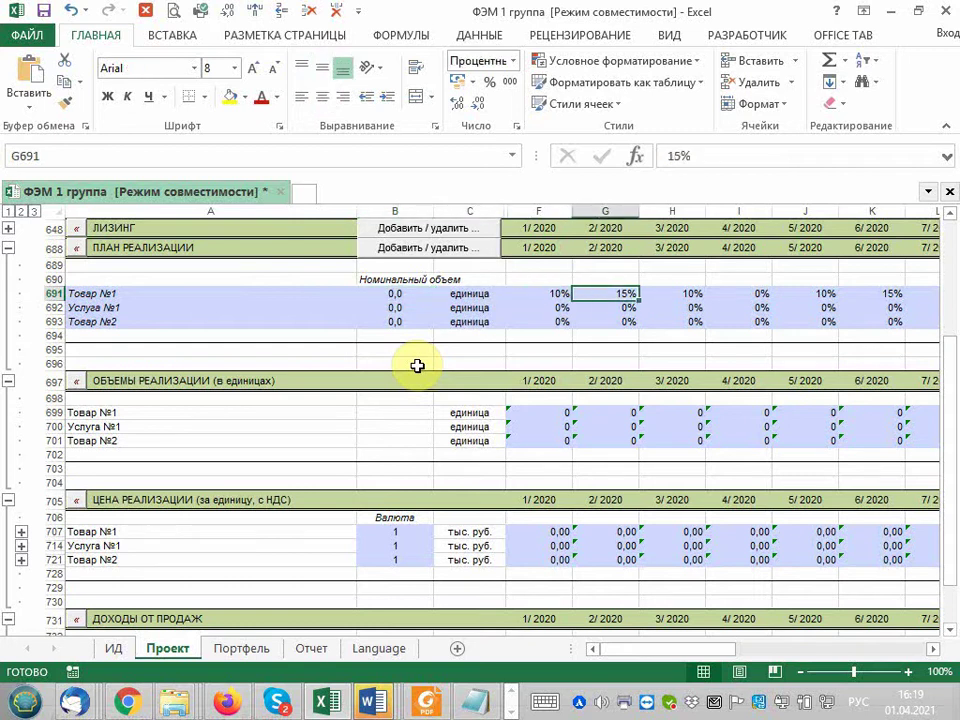
key(Right)
key(Right)
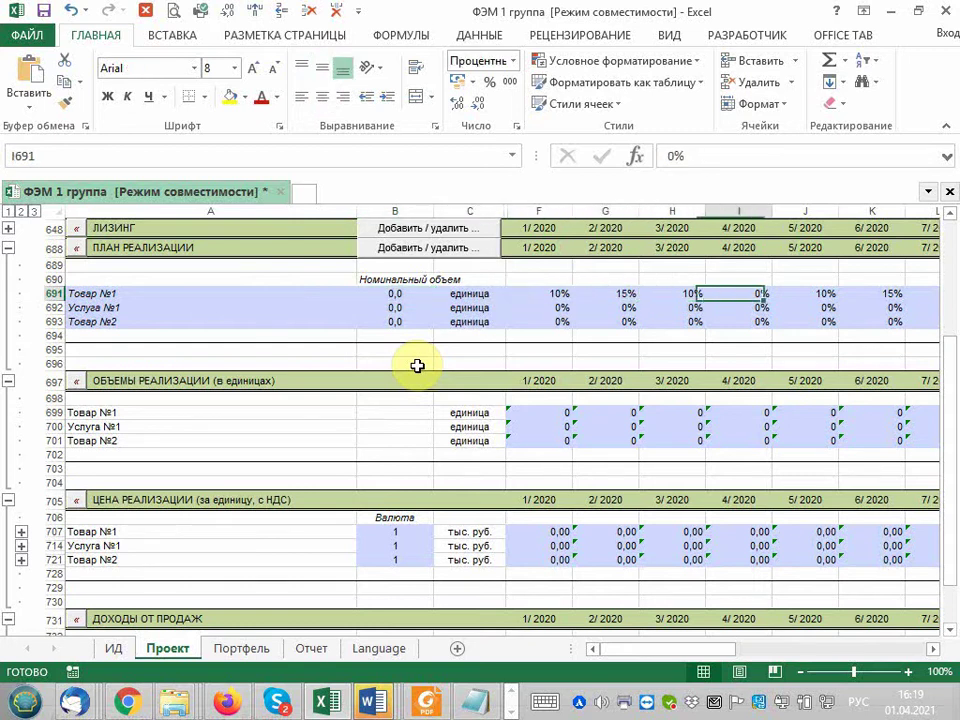
key(Right)
key(Down)
key(Down)
key(Down)
key(Down)
key(Down)
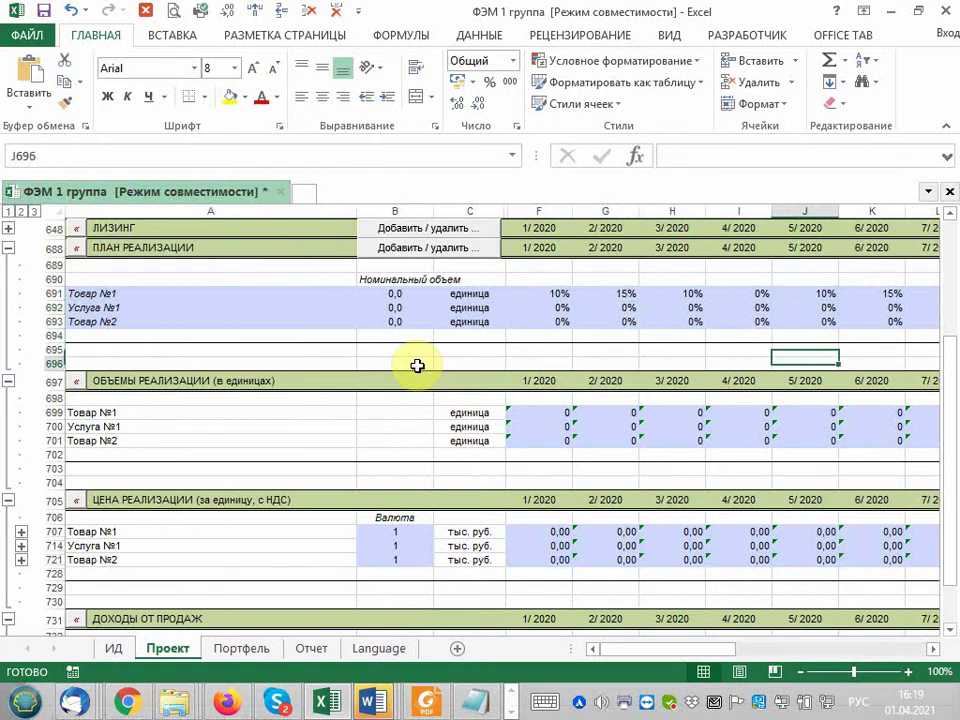
key(Down)
key(Down)
key(Down)
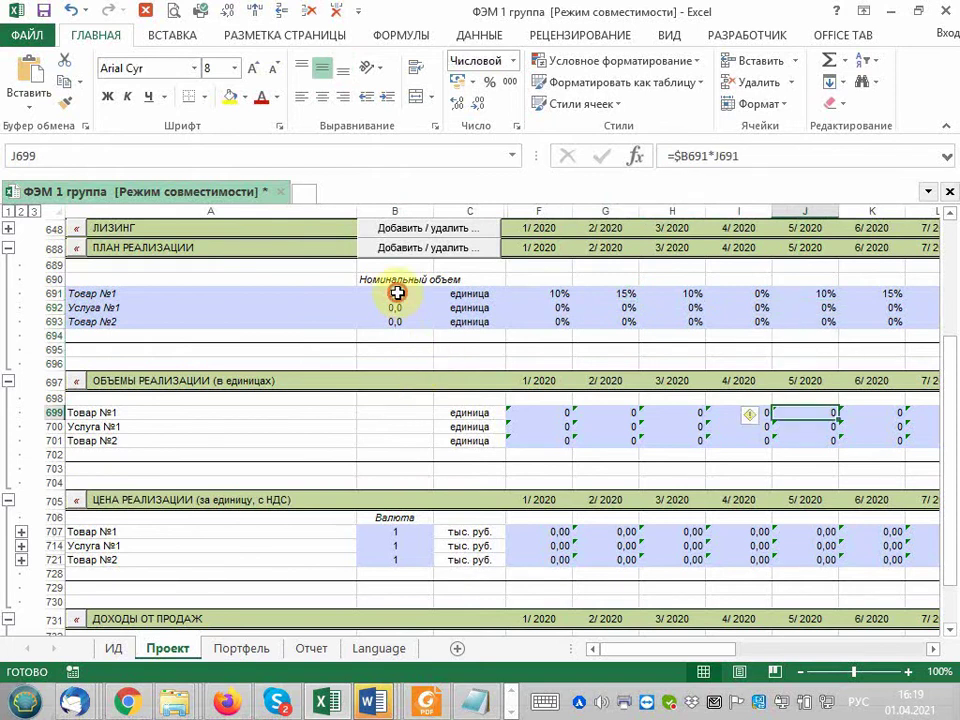
click(397, 292)
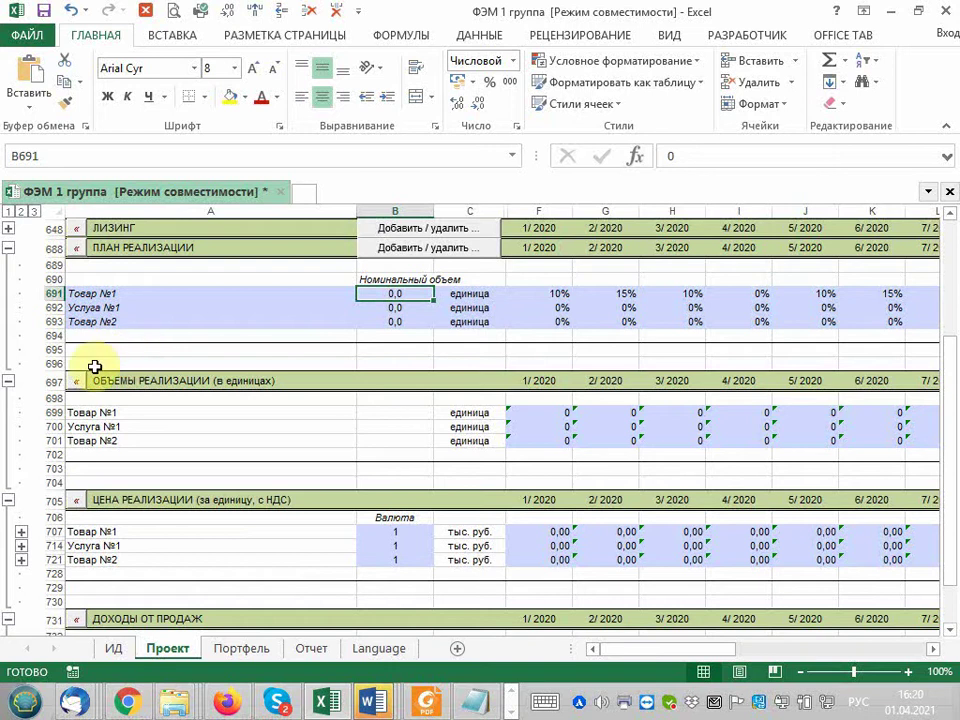
click(134, 293)
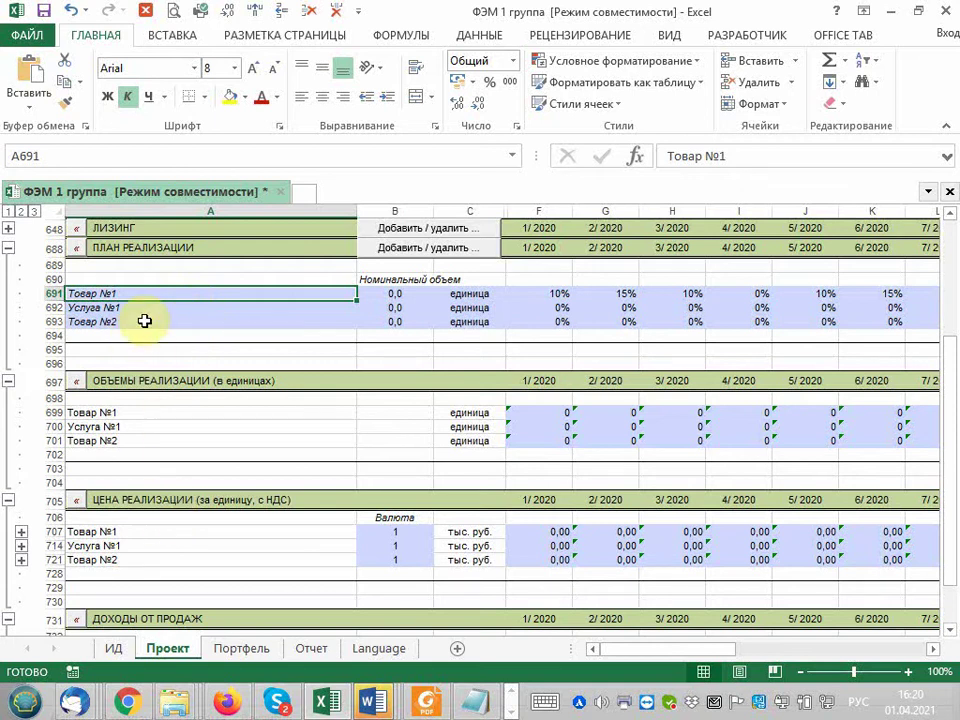
Fill the first plan row with a service label and rename it Услуга №1.
click(146, 307)
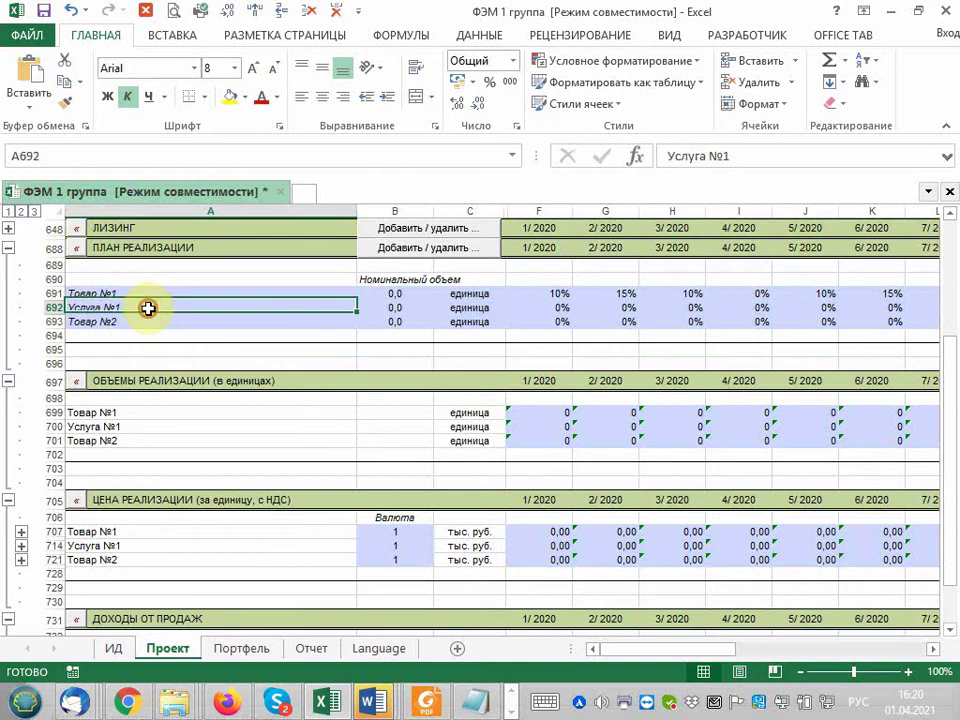
drag(359, 316, 356, 292)
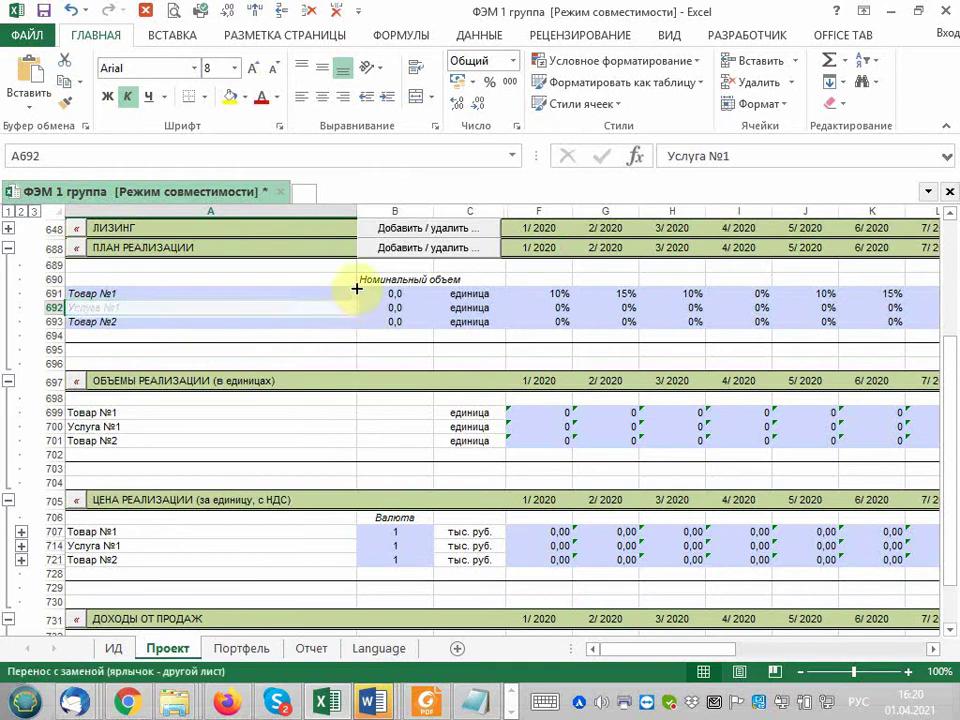
click(148, 293)
double_click(119, 293)
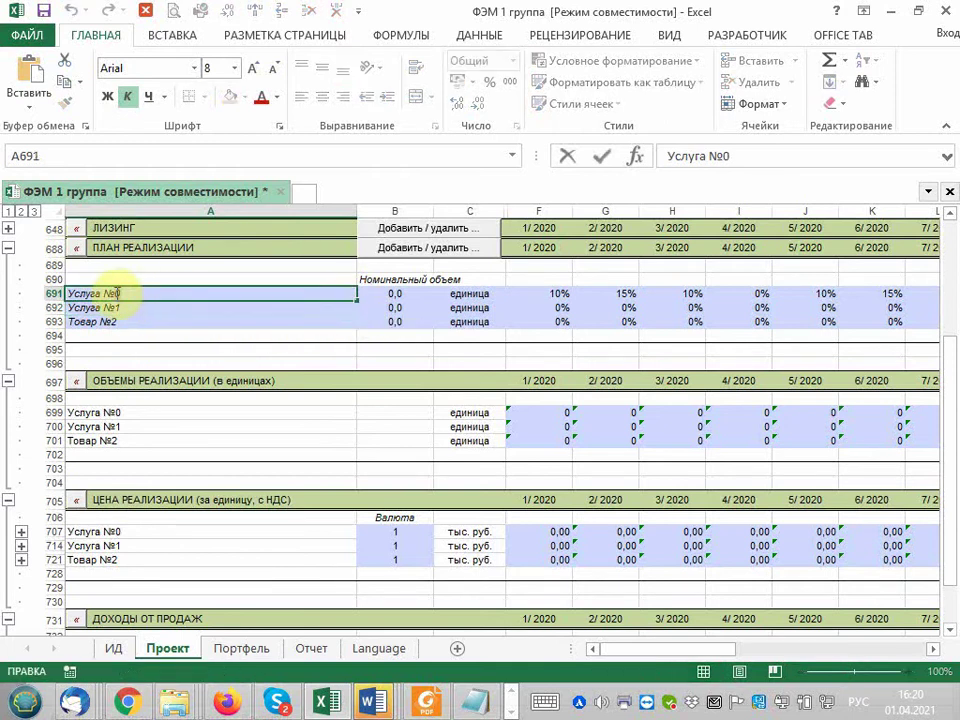
double_click(117, 293)
text(1)
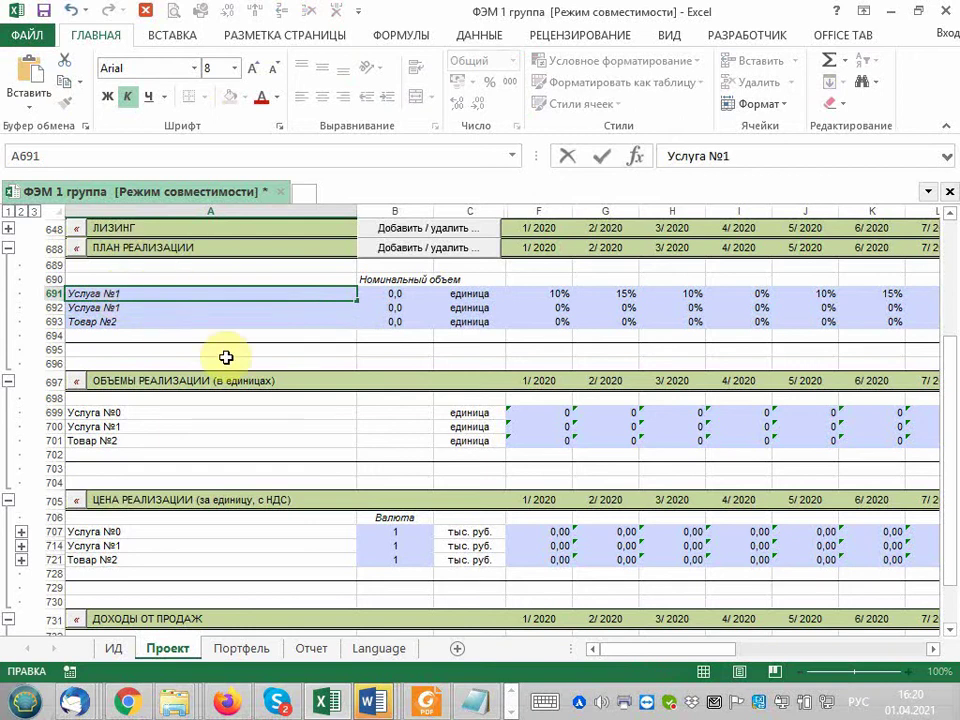
key(Return)
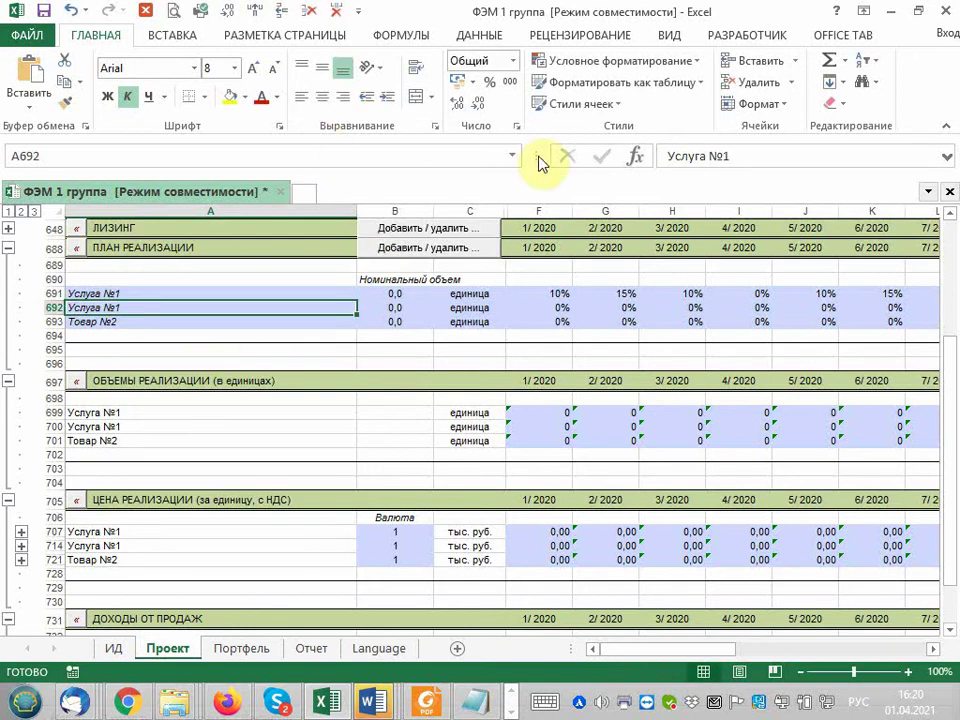
Change the number in row 692's label so it reads Услуга №2.
double_click(722, 156)
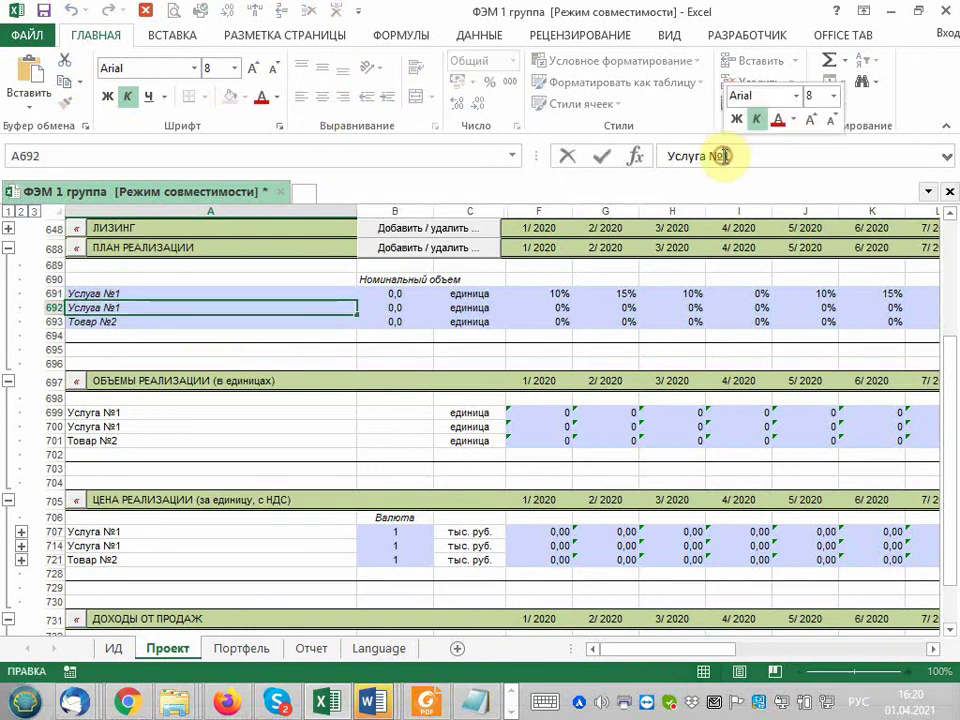
text(2)
key(Return)
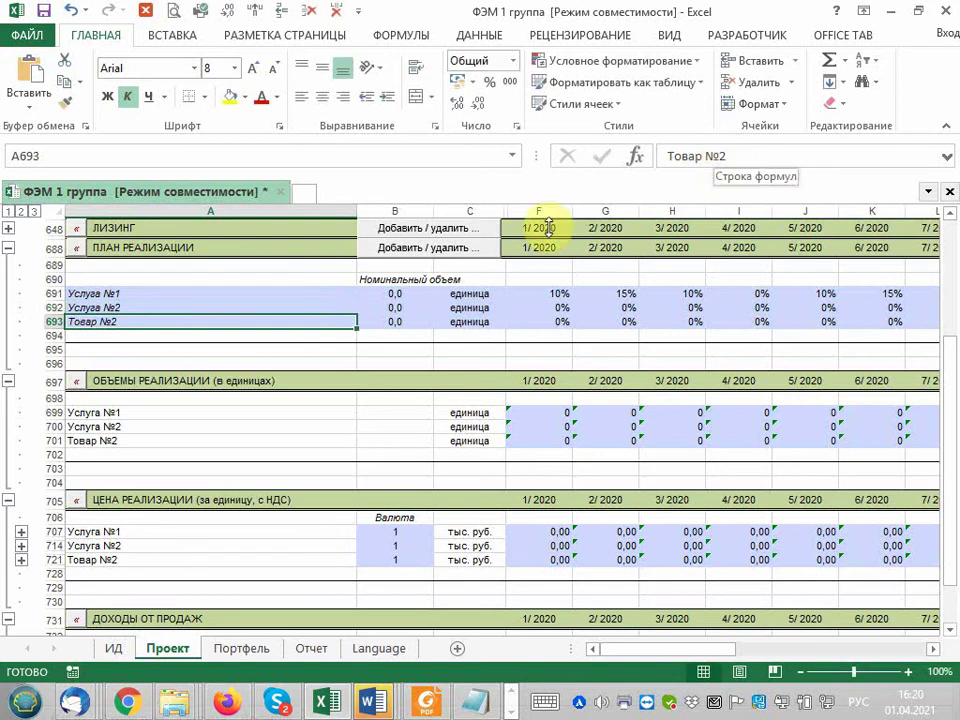
Append 'проживание ночей (суток)' to the Услуга №1 name in cell A691.
double_click(212, 293)
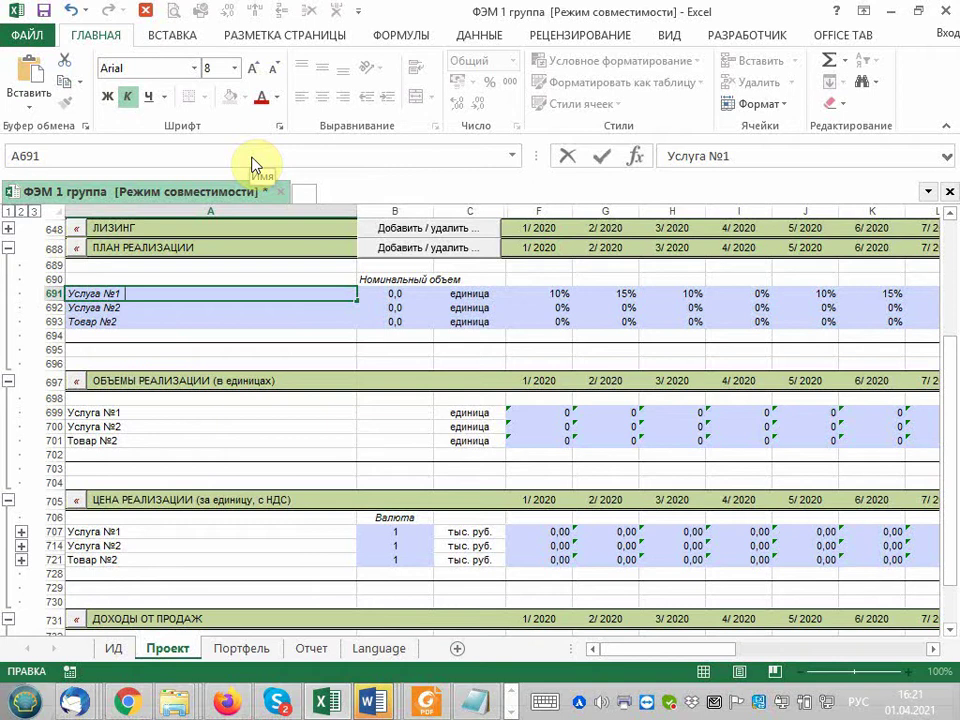
text(прожи)
text(вание)
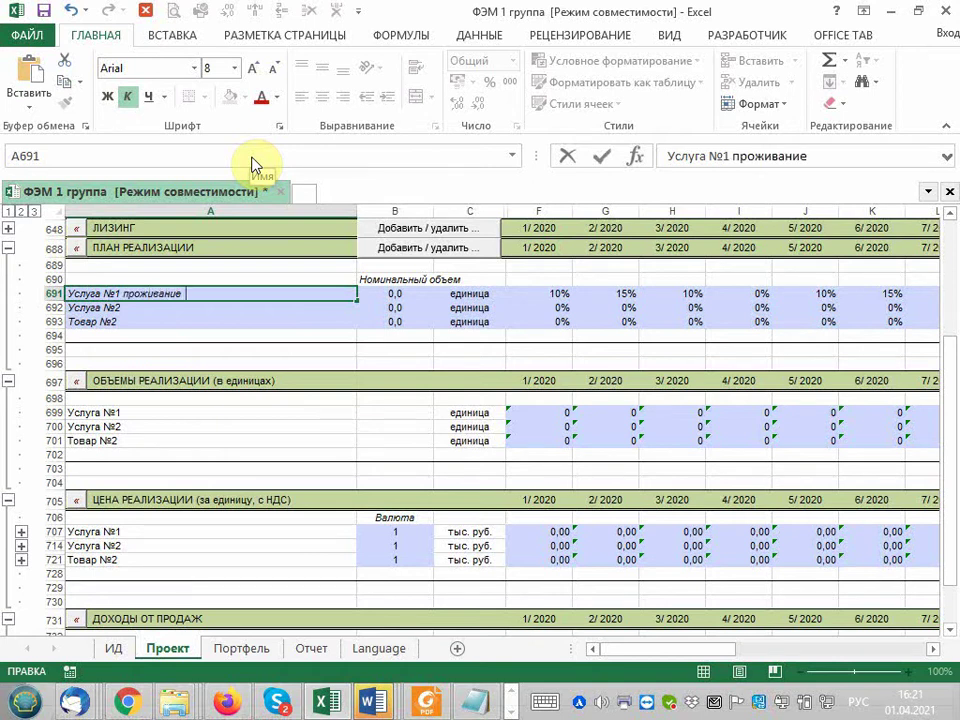
text( но)
text(чей)
text( (суто)
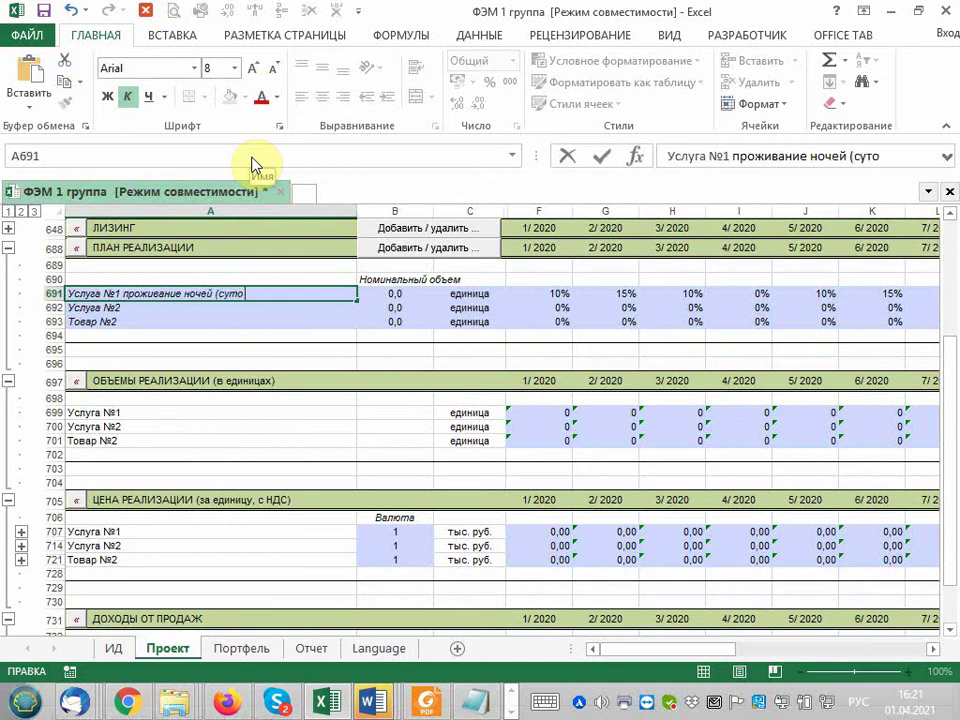
text(к))
key(Return)
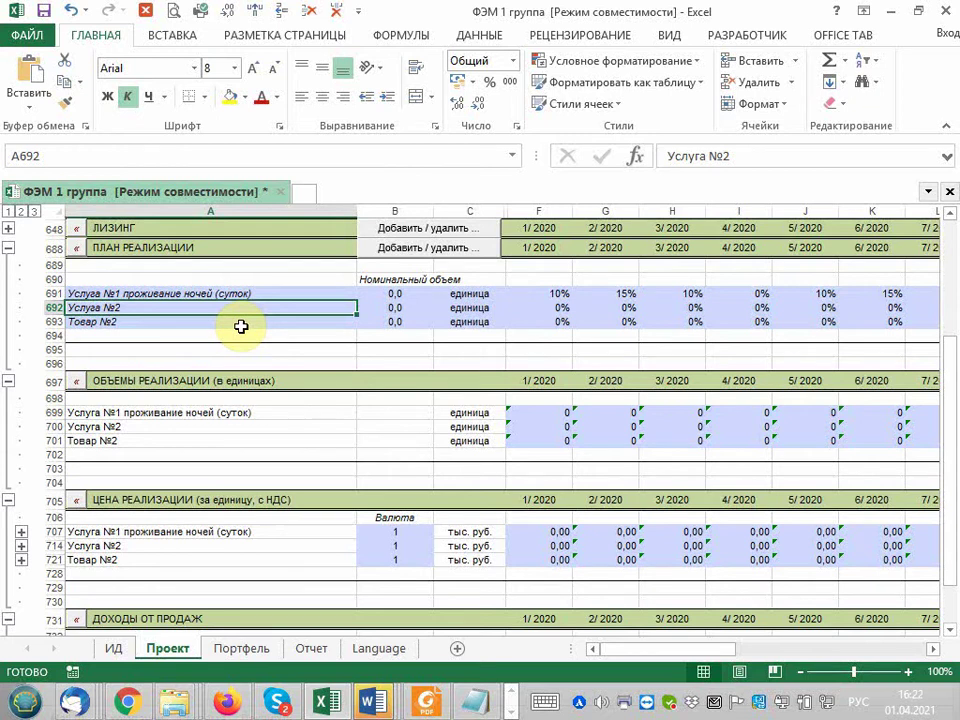
Append 'питание (кейтеринг) средних чеков' to the Услуга №2 name in cell A692.
double_click(144, 309)
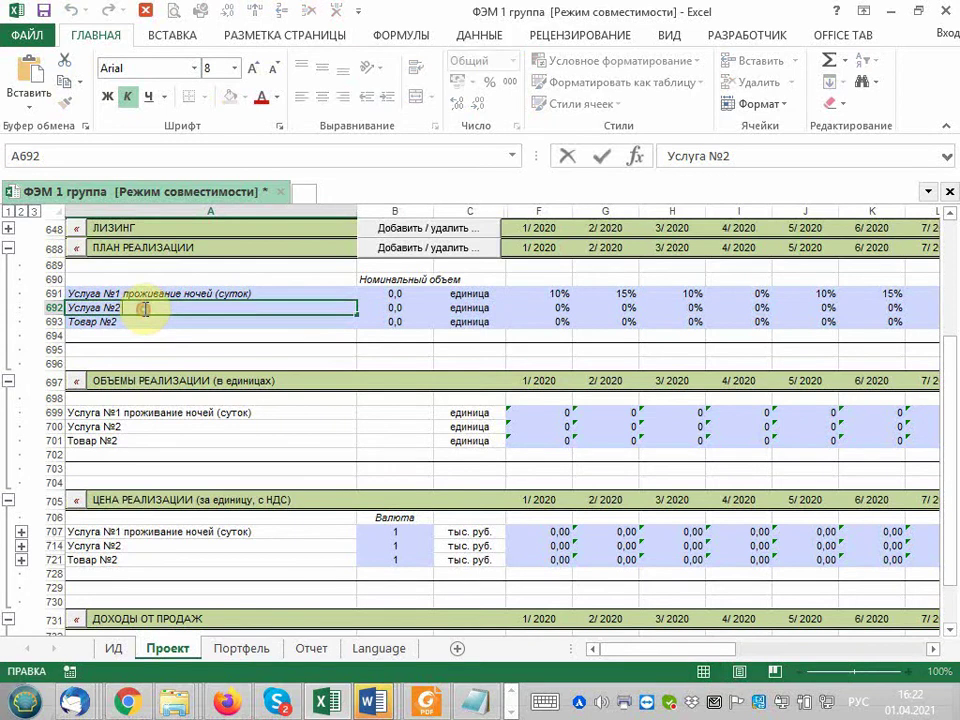
text( пи)
text(тание (кей)
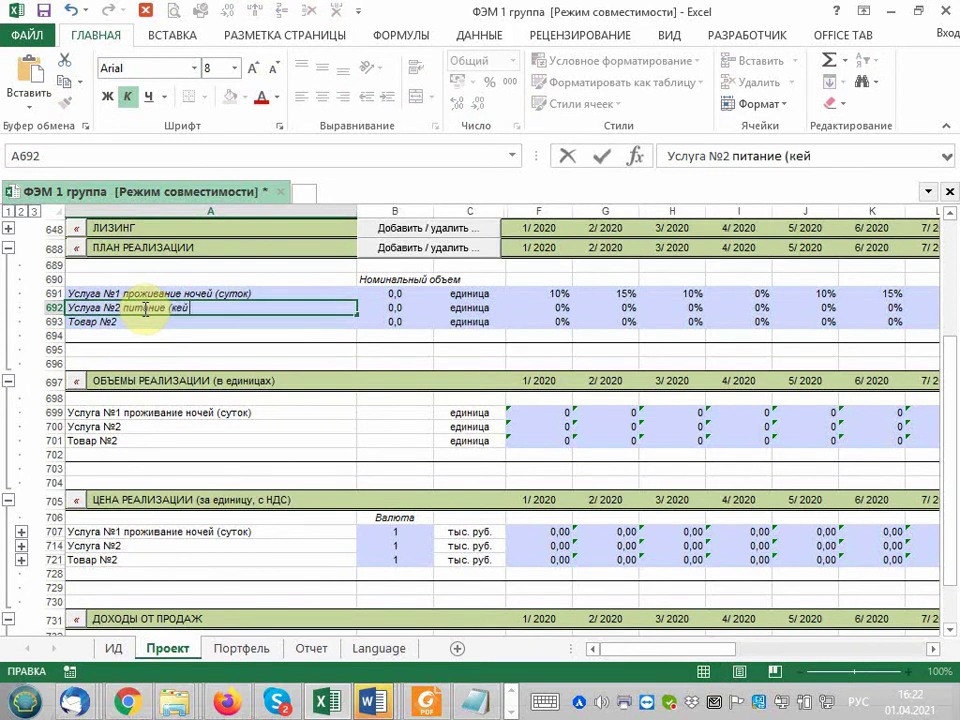
text(теринг)
text())
text( сре)
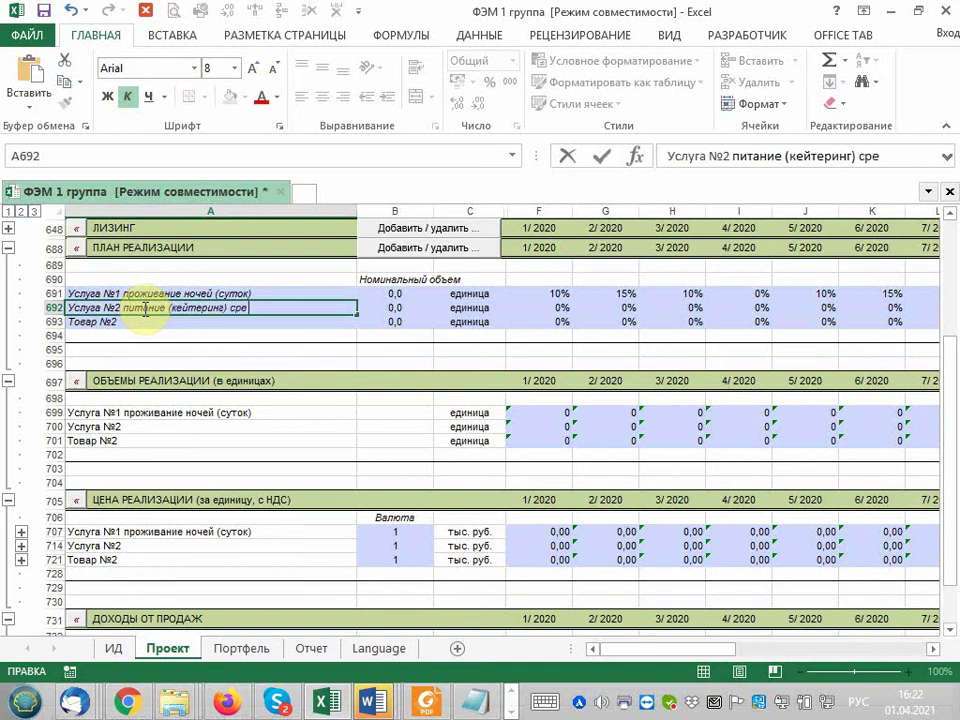
text(дних ч)
text(еков)
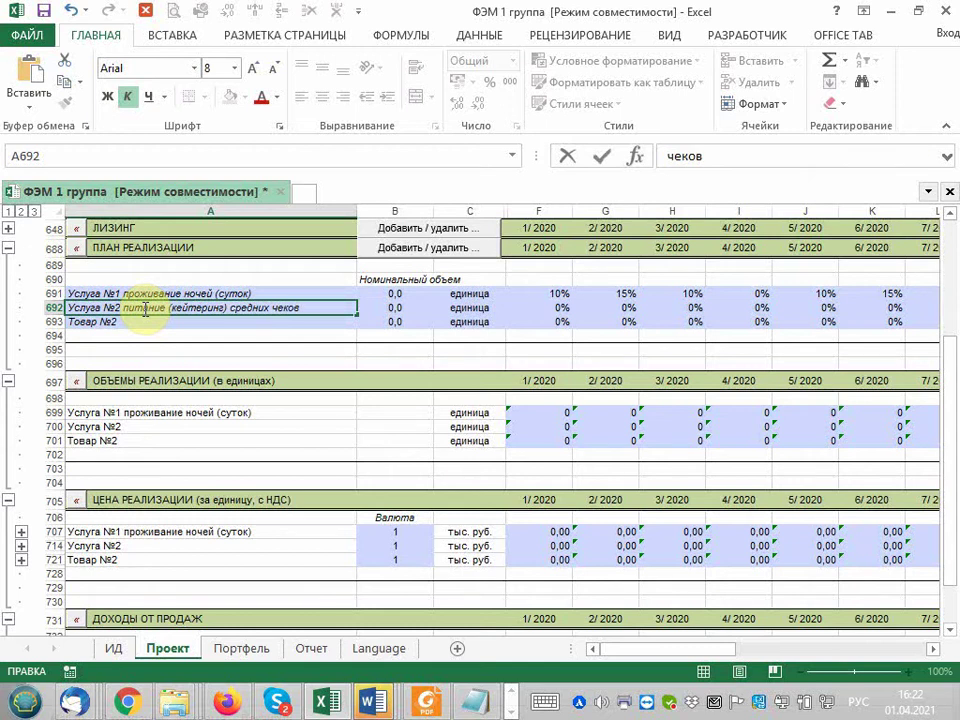
key(Return)
click(144, 309)
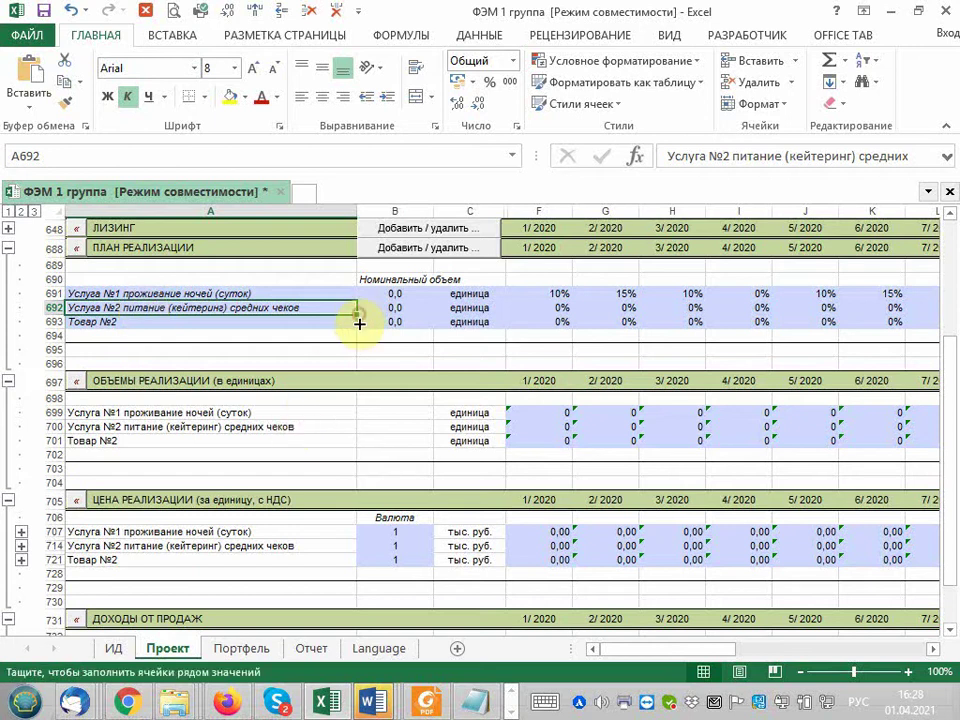
Copy the A692 label down into A693 and edit it to read Услуга №3.
drag(359, 318, 359, 325)
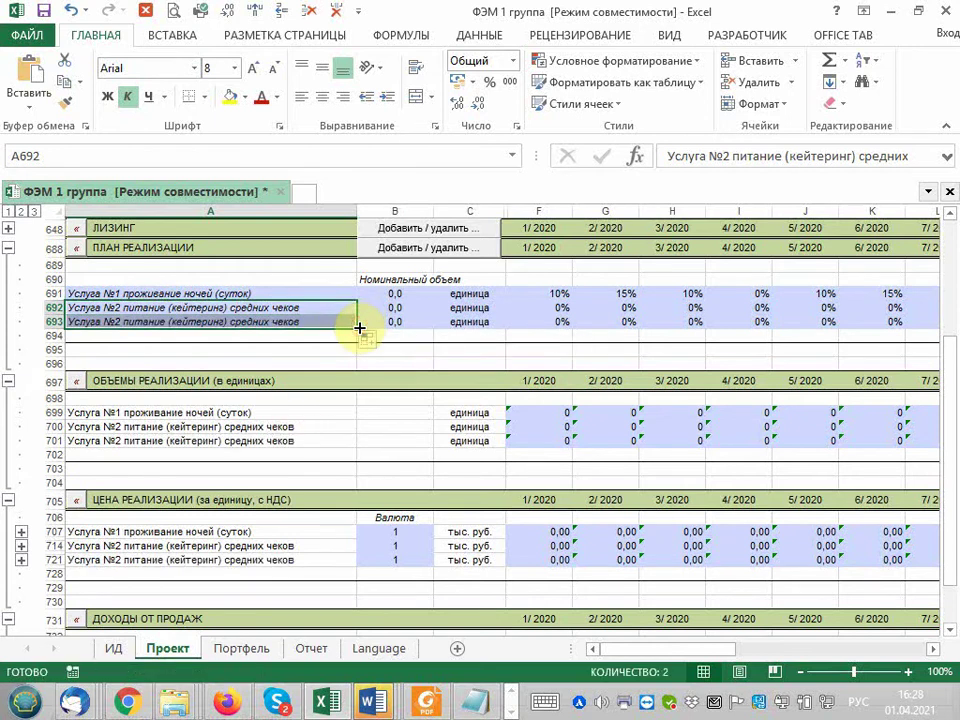
click(90, 320)
double_click(190, 322)
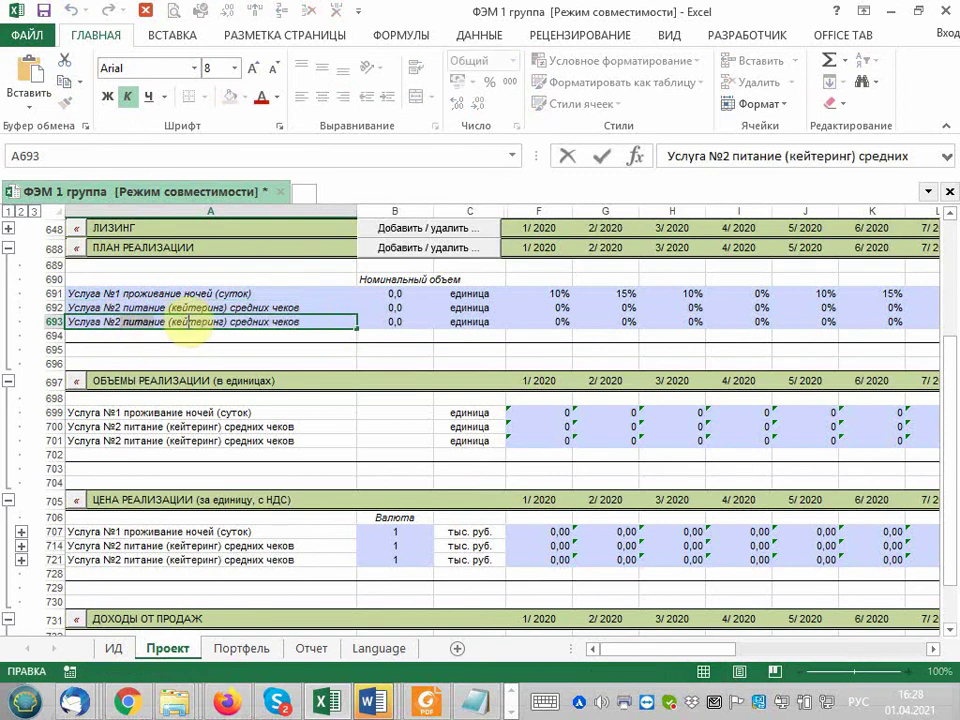
drag(190, 322, 305, 322)
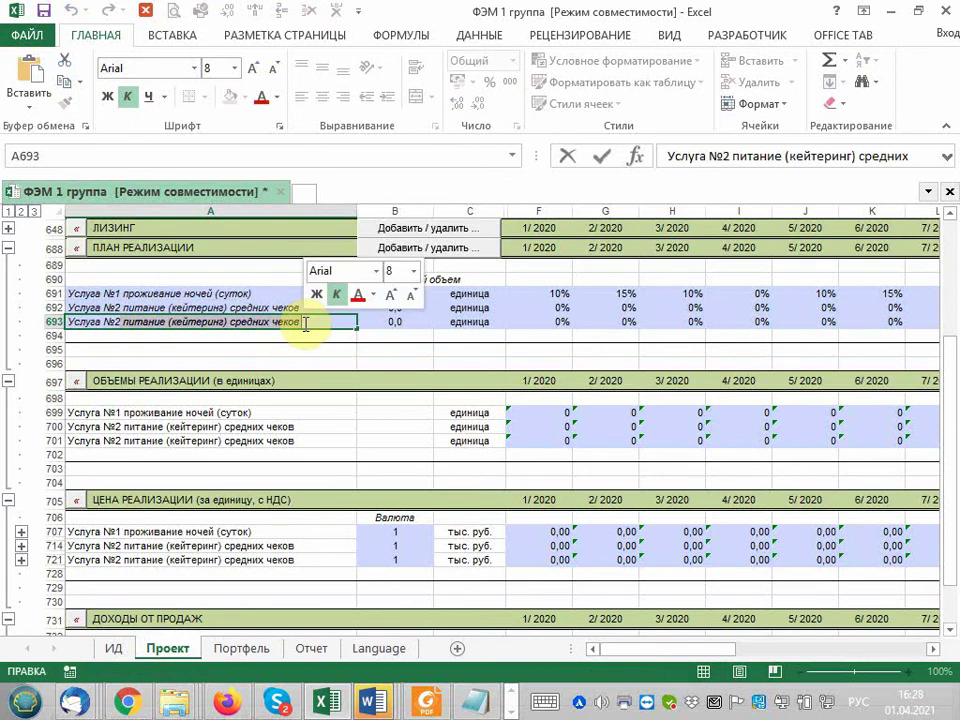
key(BackSpace)
key(BackSpace)
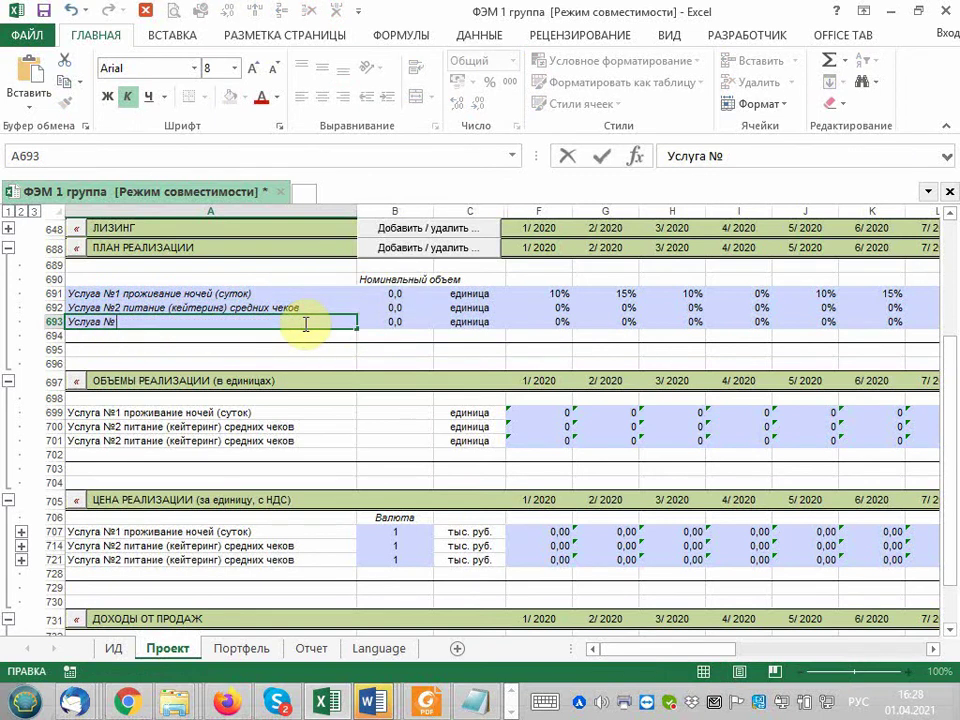
text(3)
key(Return)
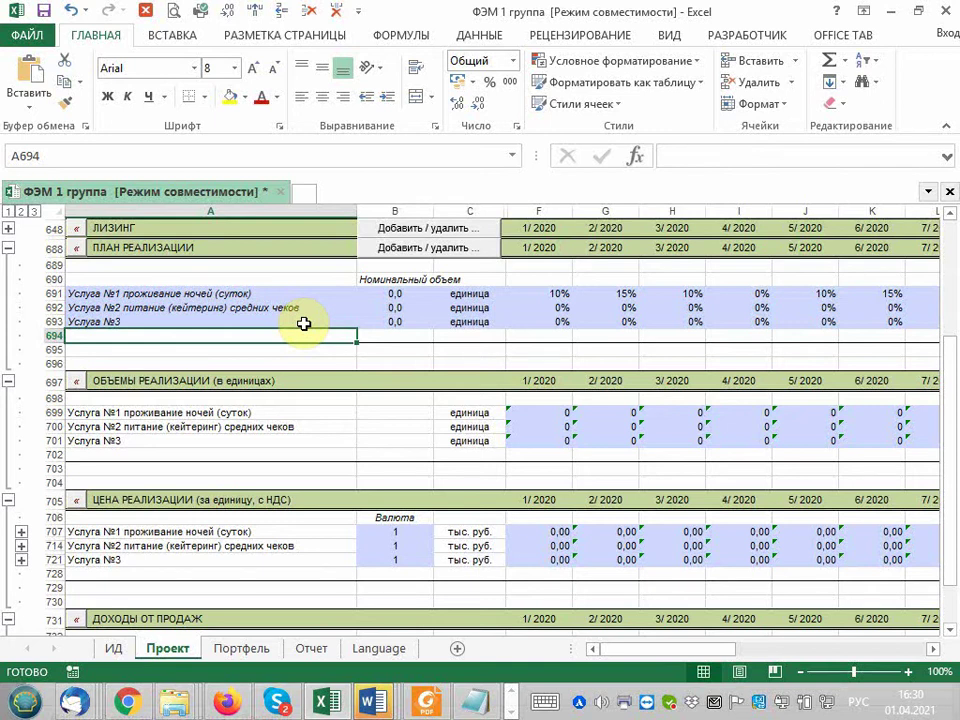
click(178, 307)
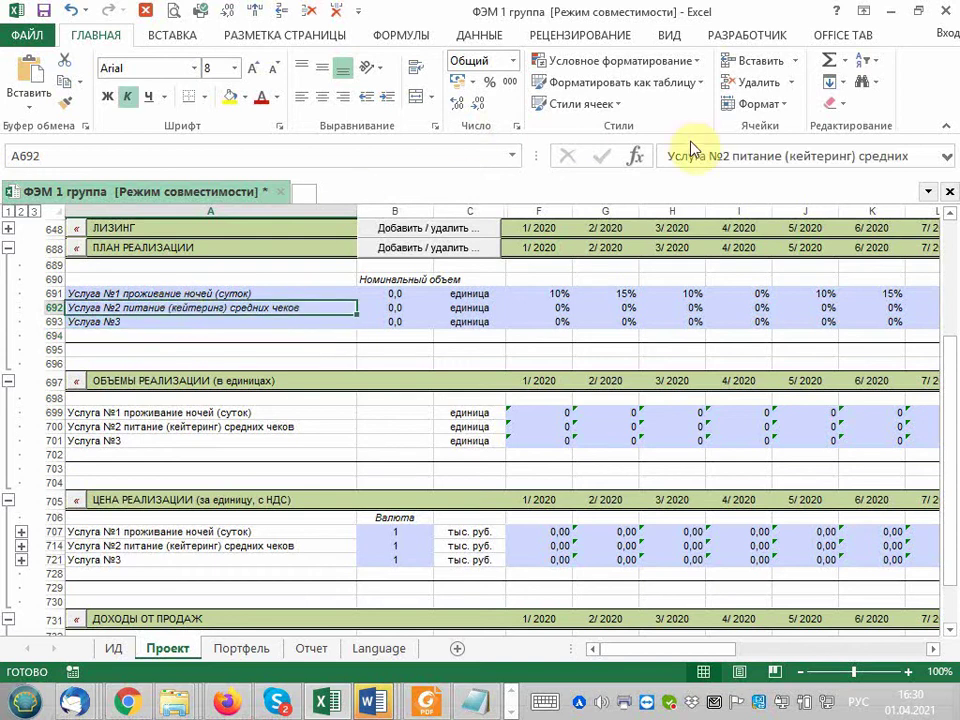
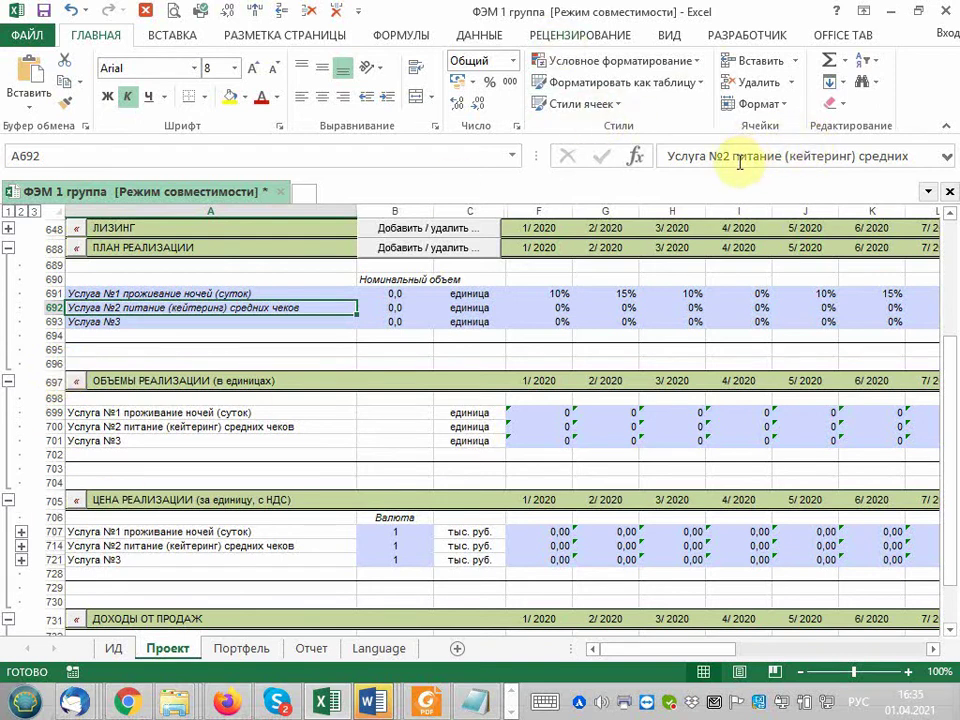
Append ' услуг гриль' to the third service name in A693, making it 'Услуга №3 услуг гриль'.
key(Down)
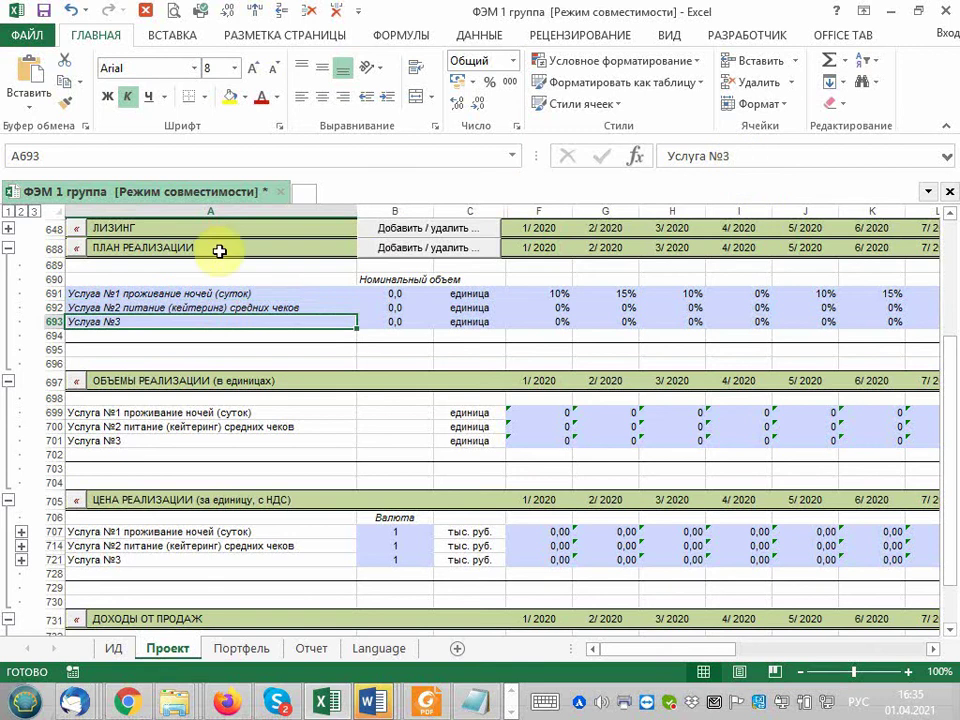
double_click(181, 320)
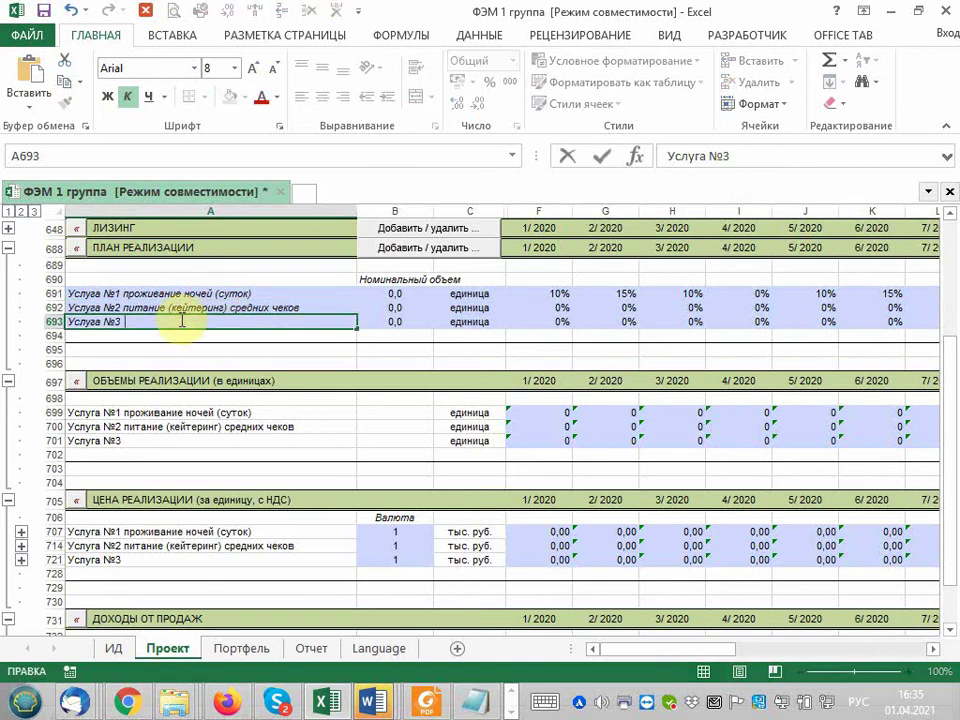
text(услуг)
text( гриль)
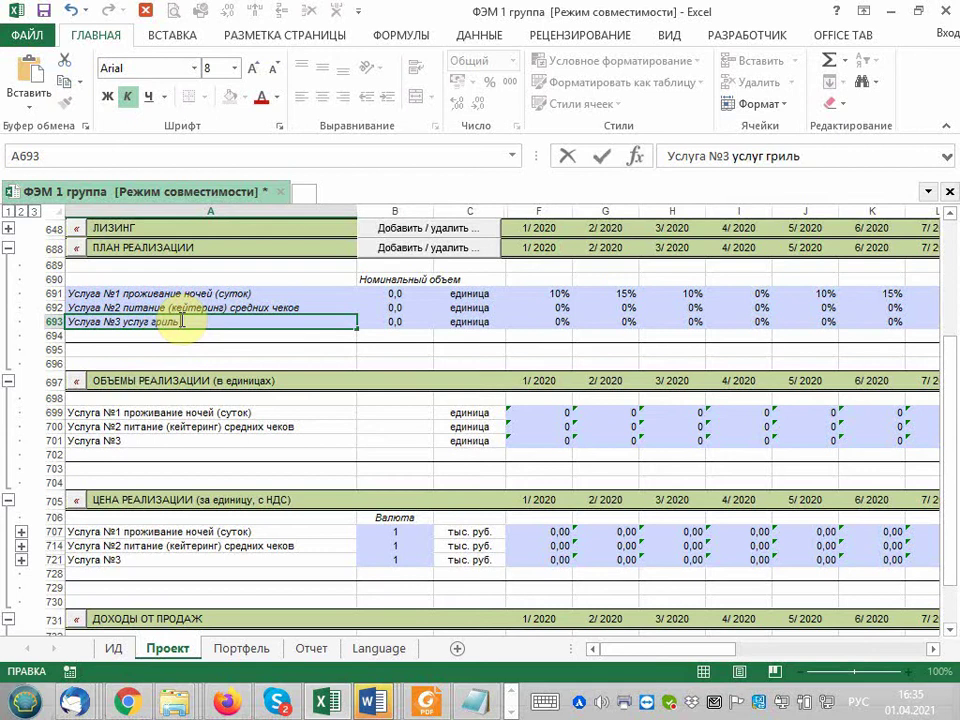
key(Return)
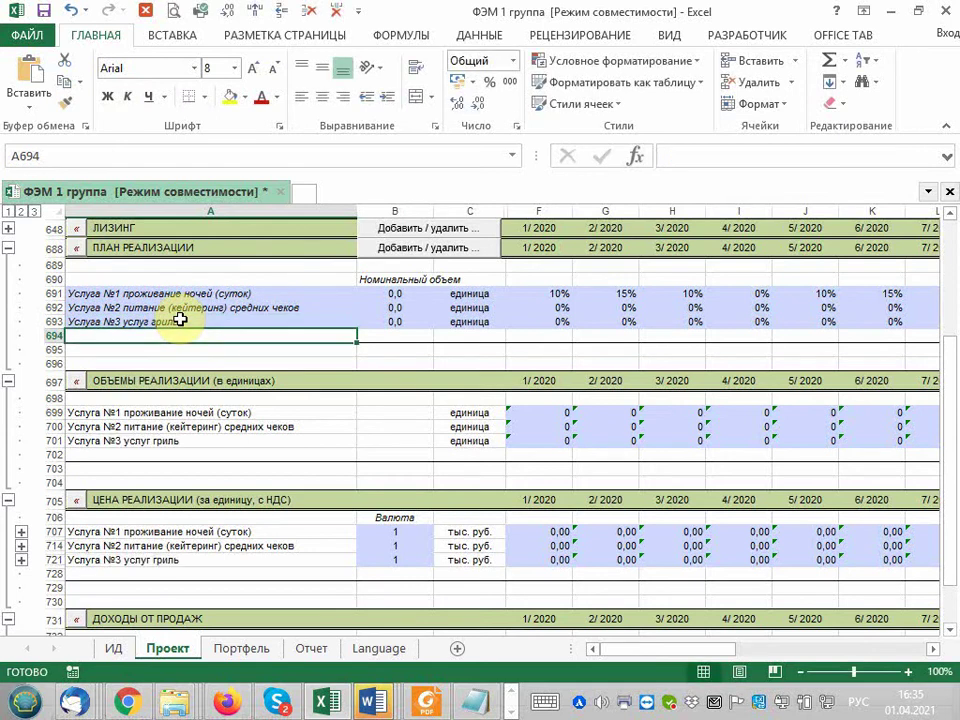
click(230, 309)
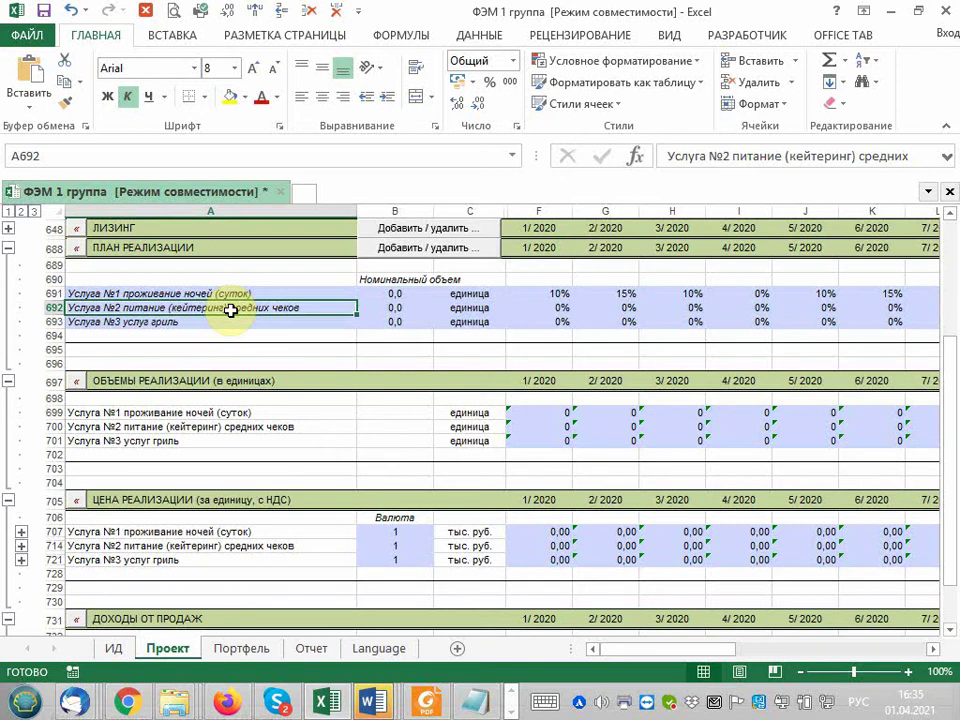
Replace 'единица' with 'сутки' as the Услуга №1 unit in cell C691.
click(460, 292)
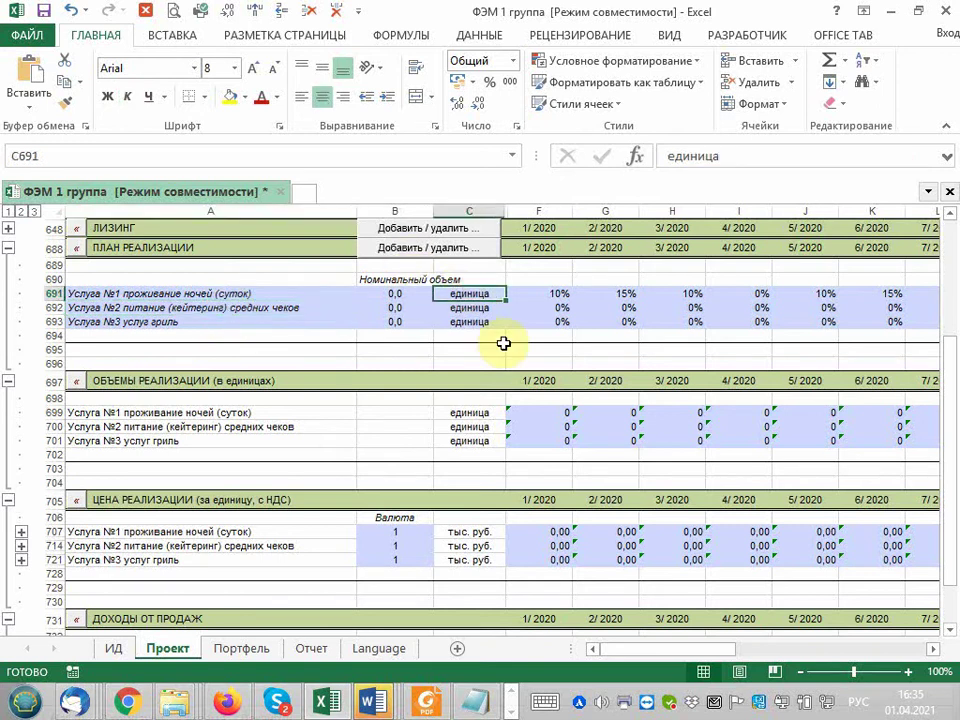
text(су)
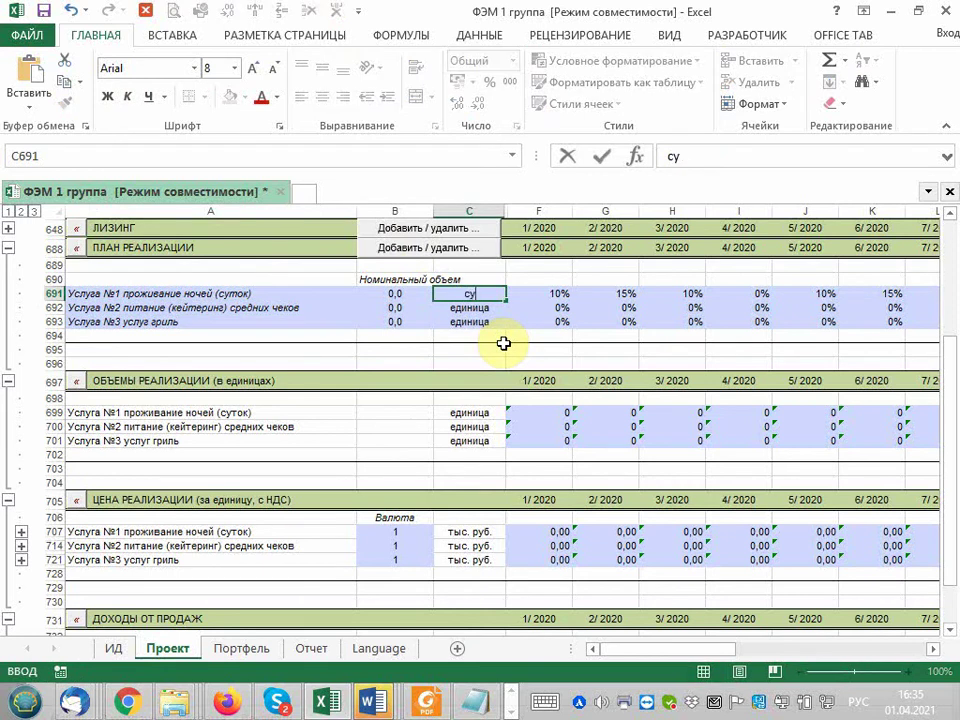
text(тки)
key(Return)
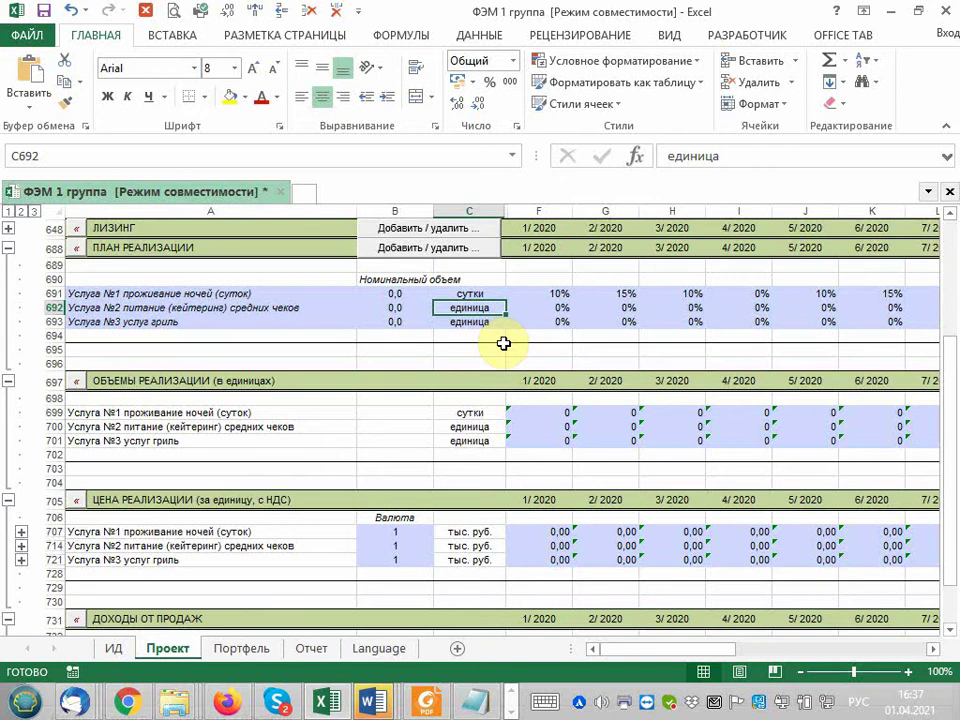
Add a comment to C691 saying check-in and check-out times are fixed in the internal rules.
right_click(470, 297)
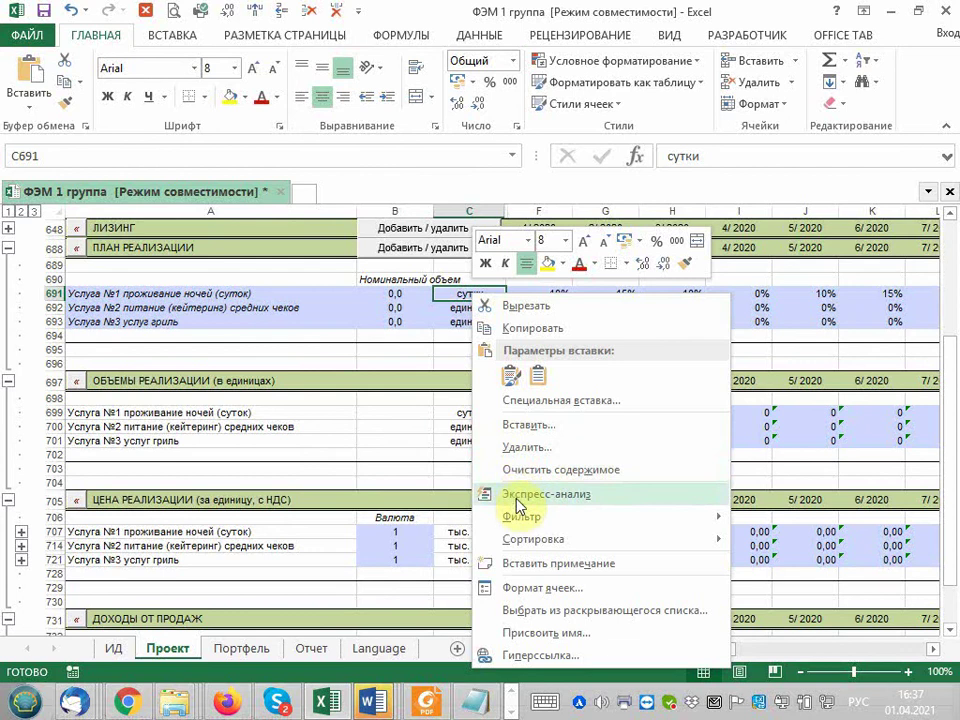
click(505, 563)
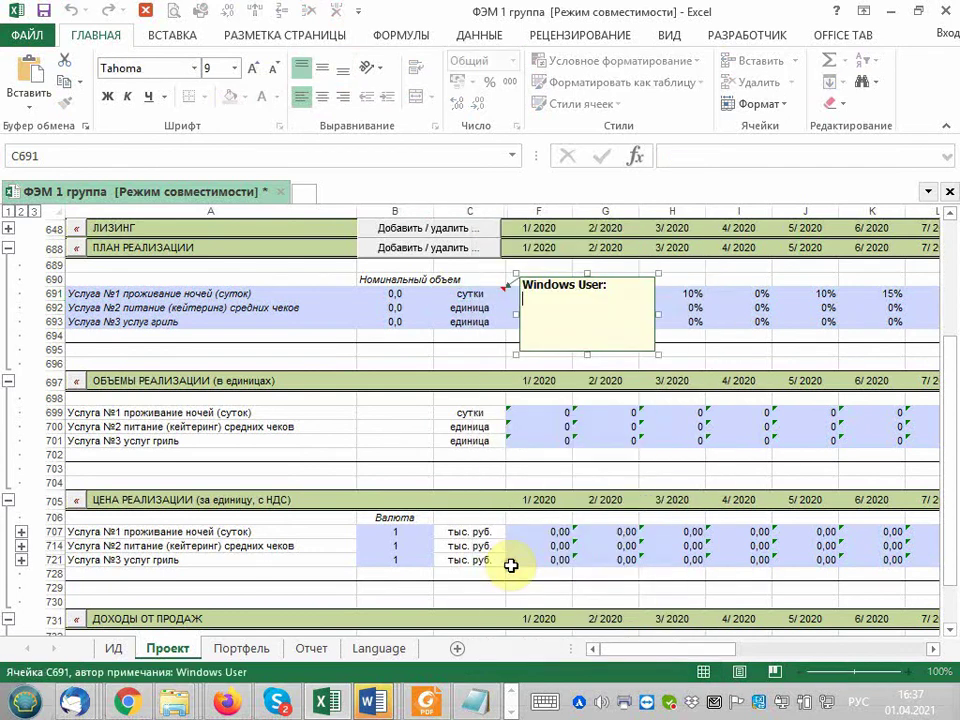
text(фик)
text(саци)
text(я )
text(вправи)
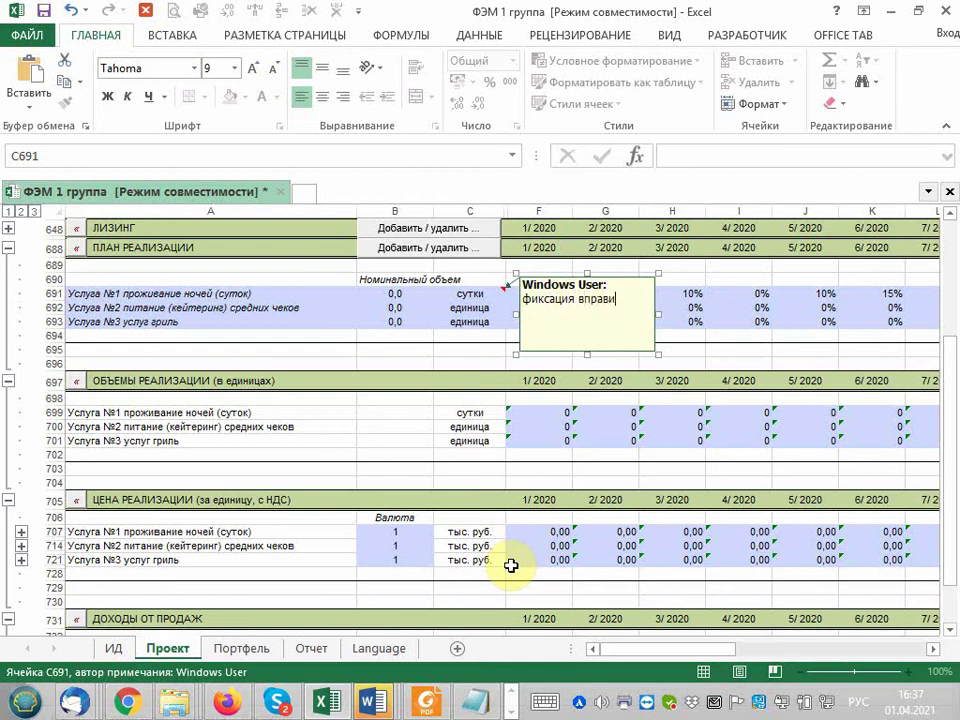
text(лах внутр)
text(е)
text(ннего)
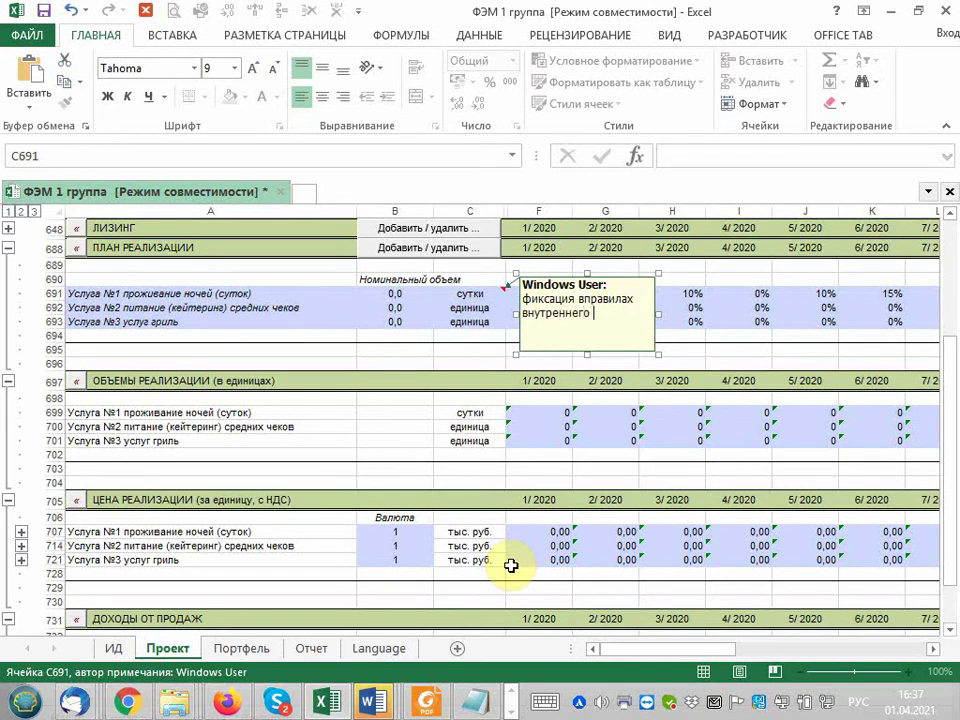
text( распорядка)
text( вренеи)
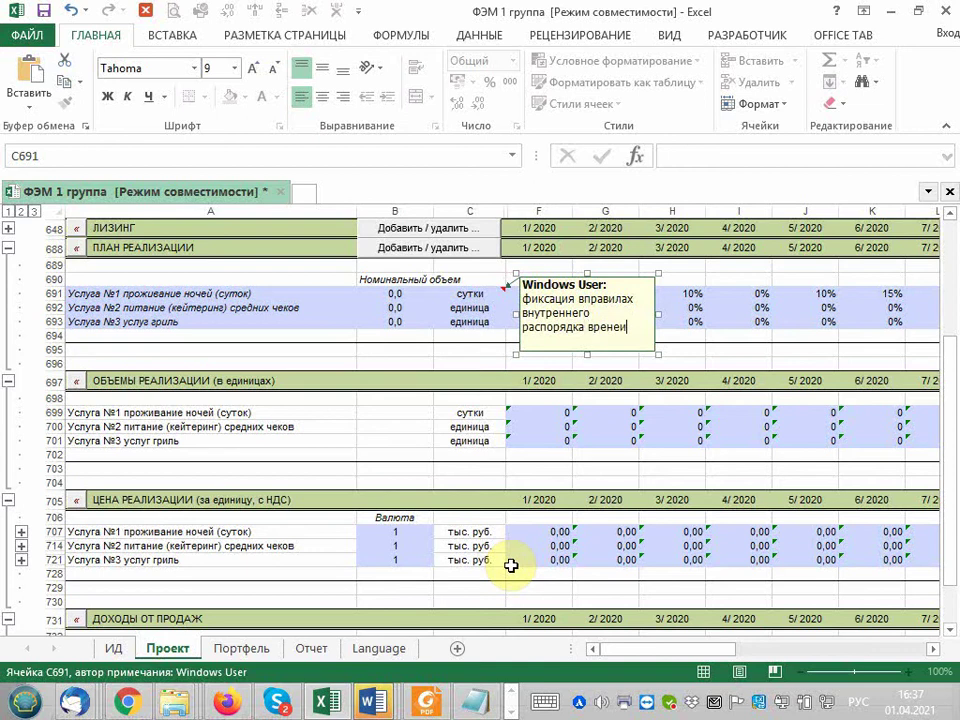
text( заезщда и)
text( выезда)
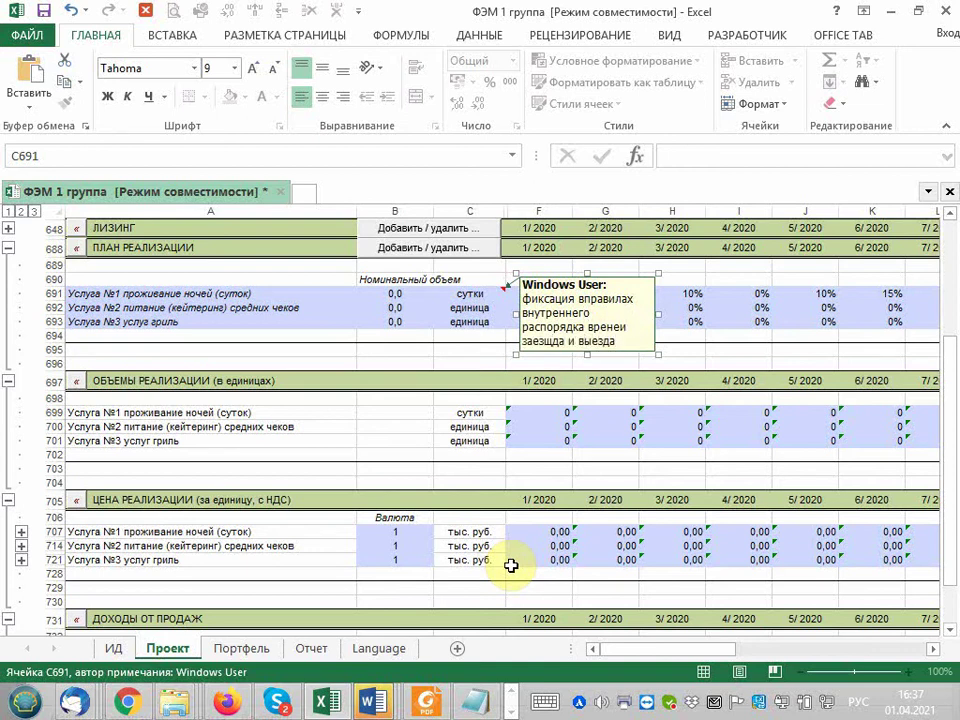
click(543, 343)
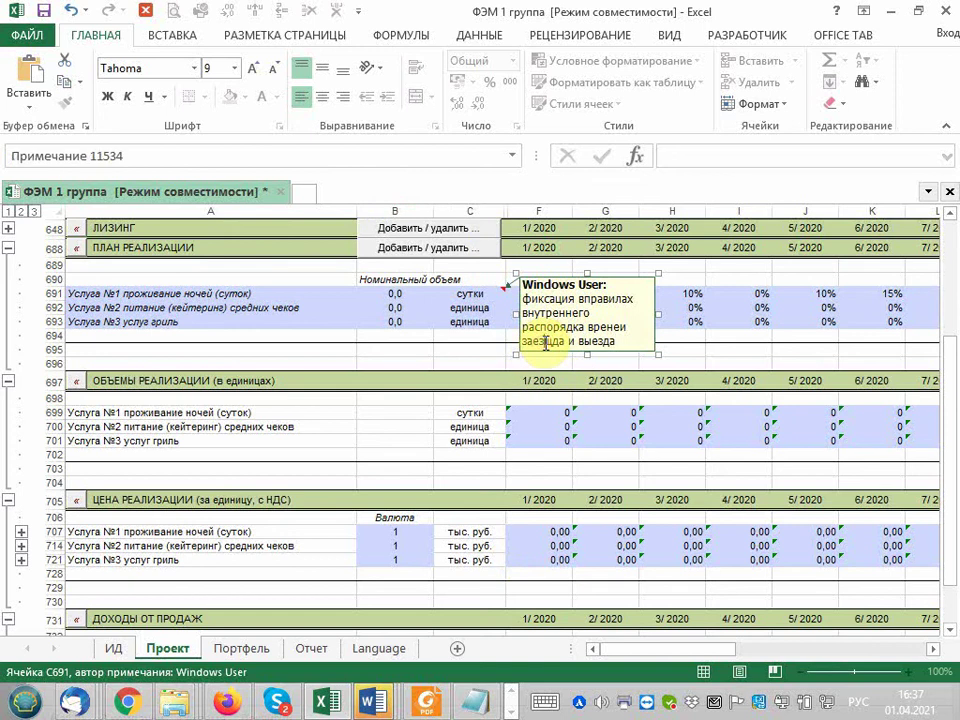
Remove the stray letter so the comment's 'заезщда' reads 'заезда'.
key(Delete)
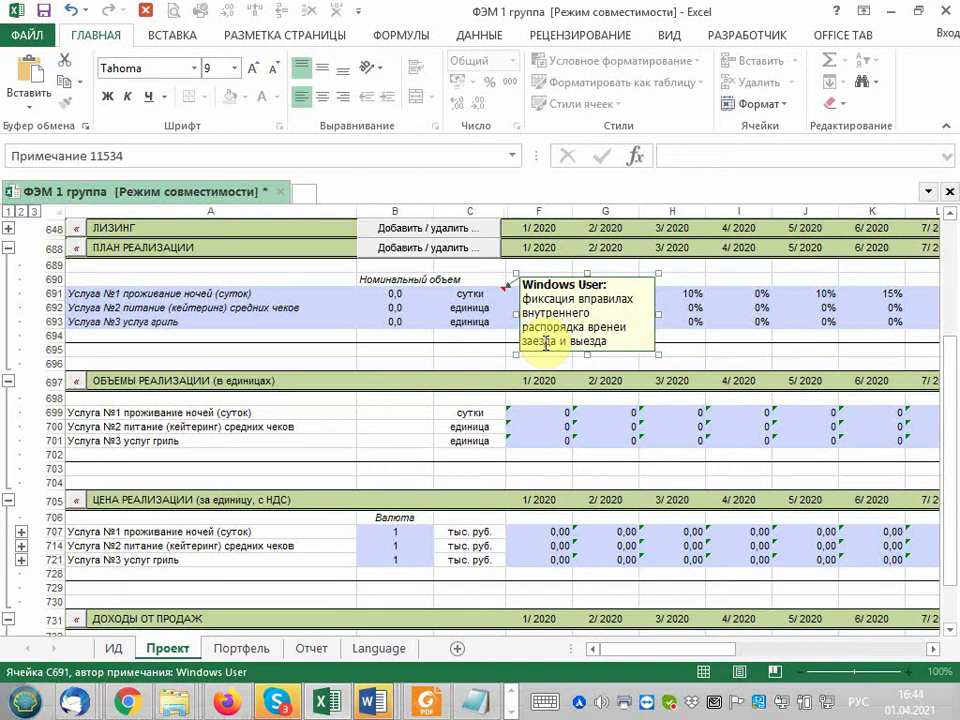
Correct the comment to 'в правилах' and 'времени', then finish editing it.
click(585, 298)
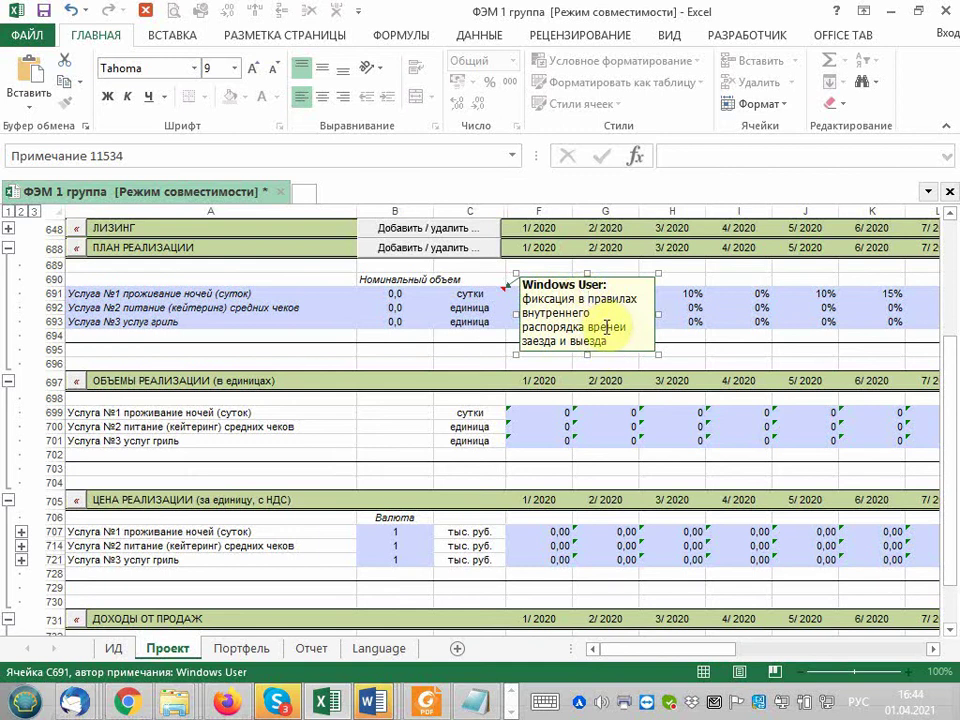
click(624, 328)
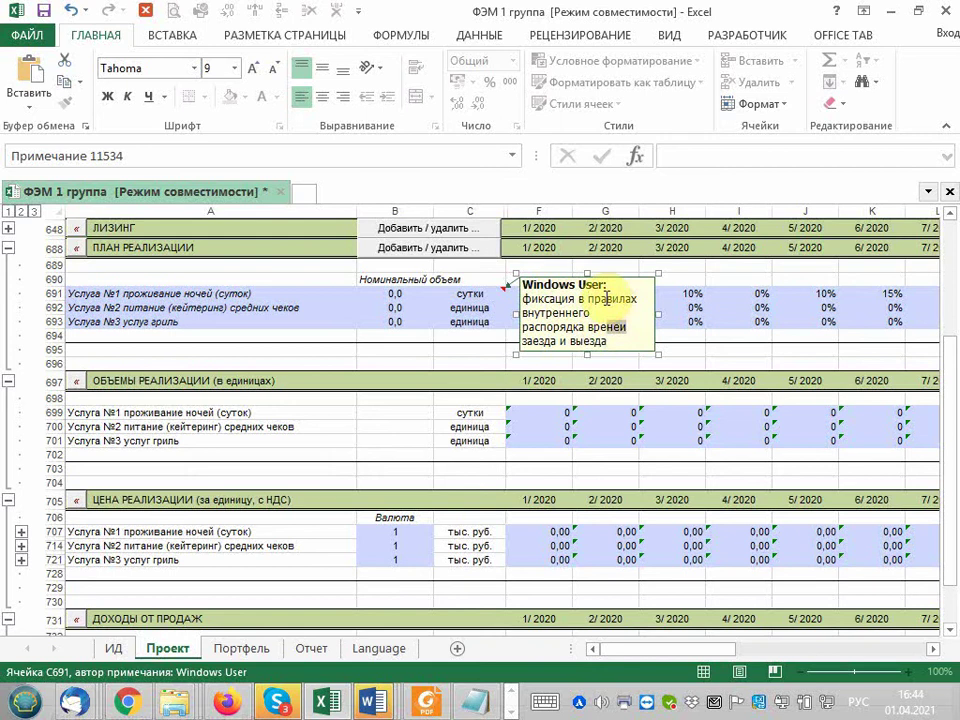
click(617, 440)
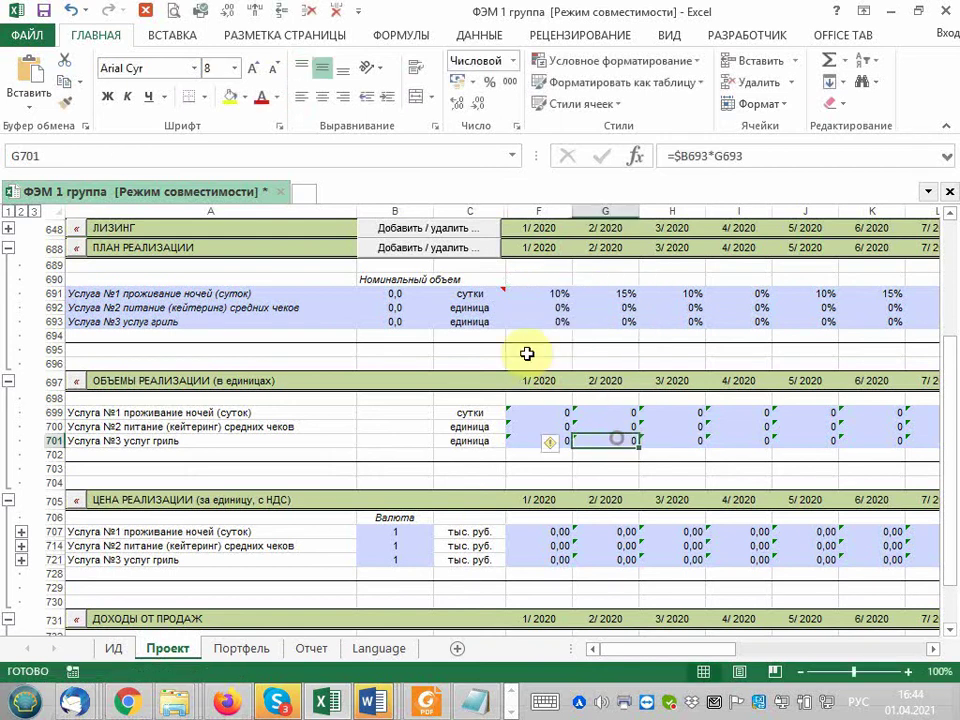
click(485, 308)
right_click(484, 308)
click(468, 308)
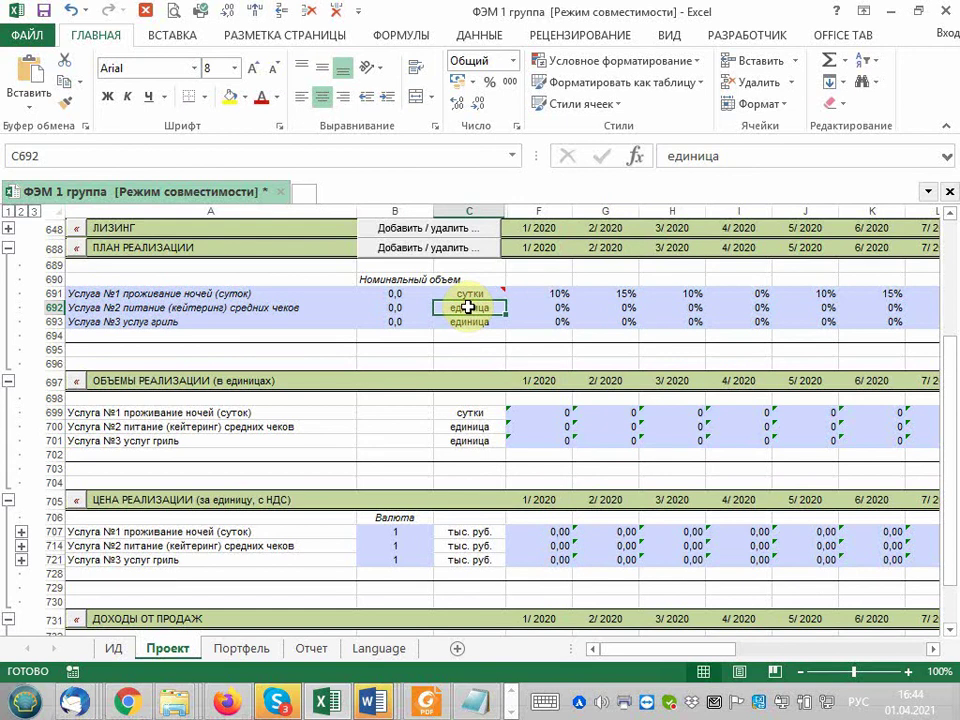
text(с.че)
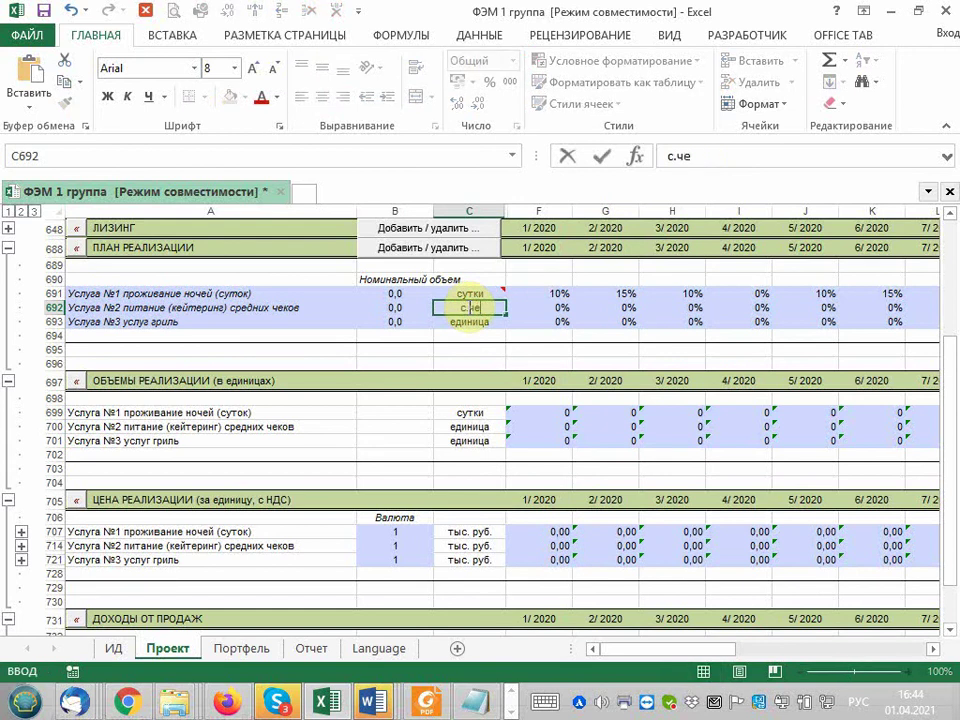
text(ков)
click(697, 156)
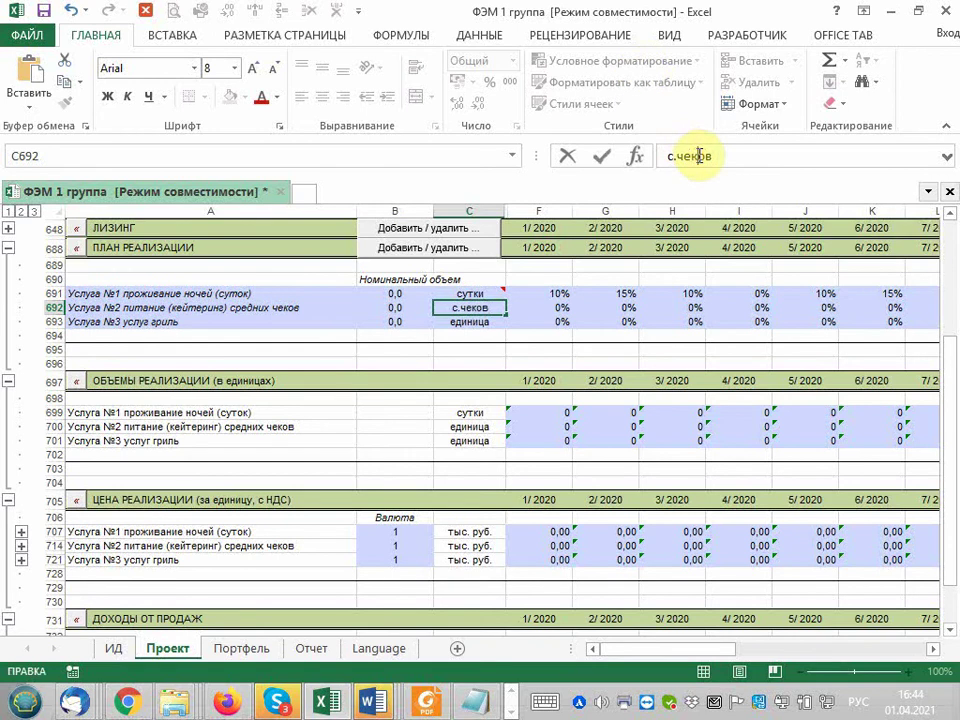
key(Return)
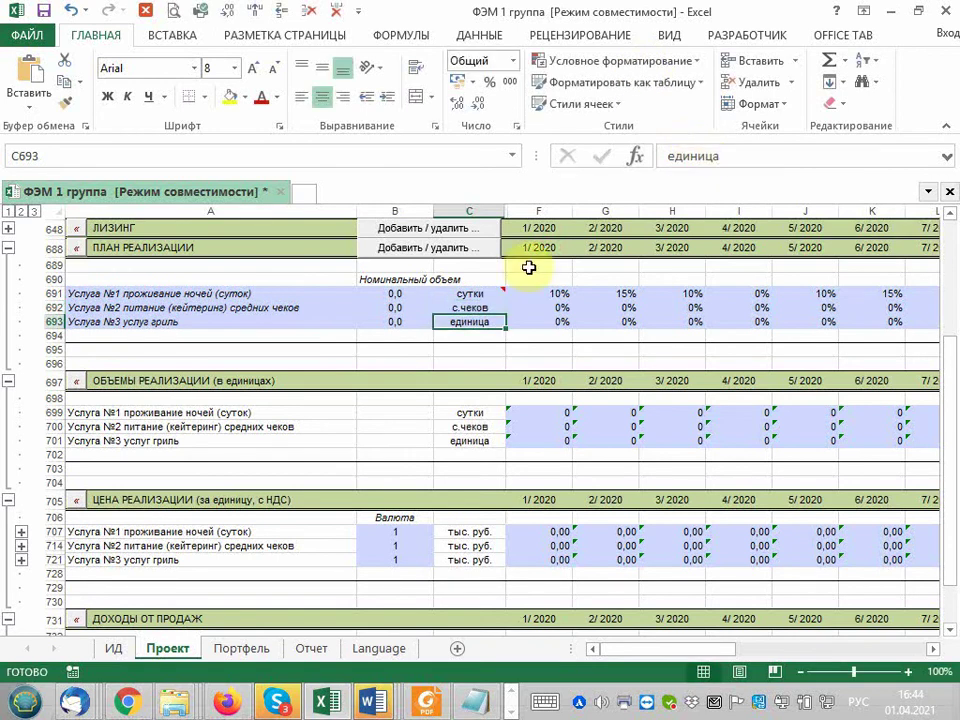
click(488, 307)
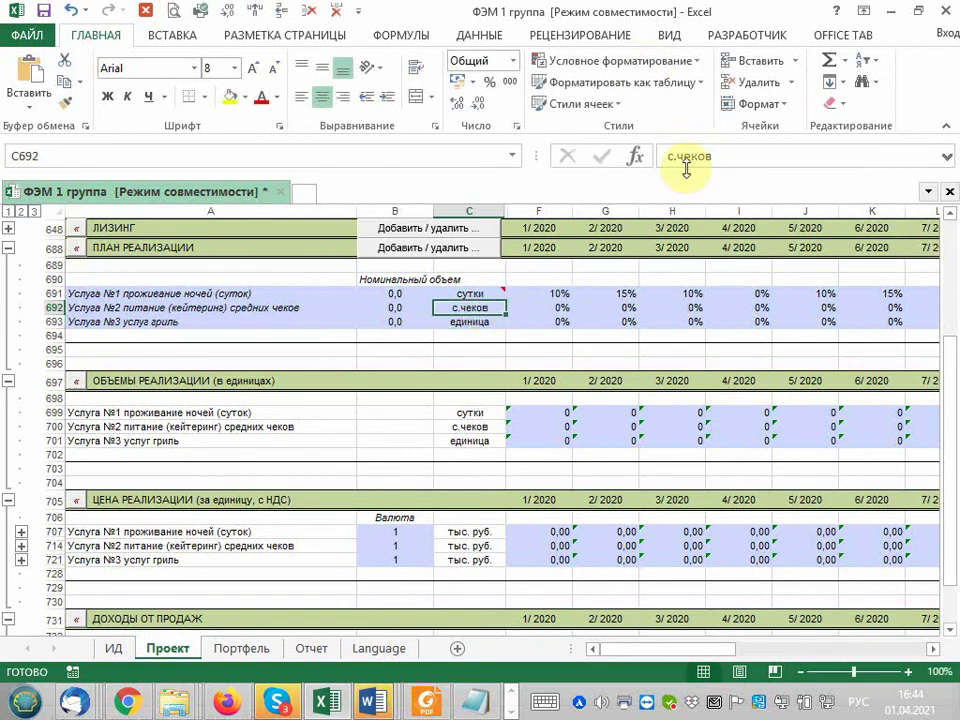
Comment C692 with 'кейтринг субсподрядчики сами без наценки ответсвенность не несем', removing the author name.
right_click(488, 311)
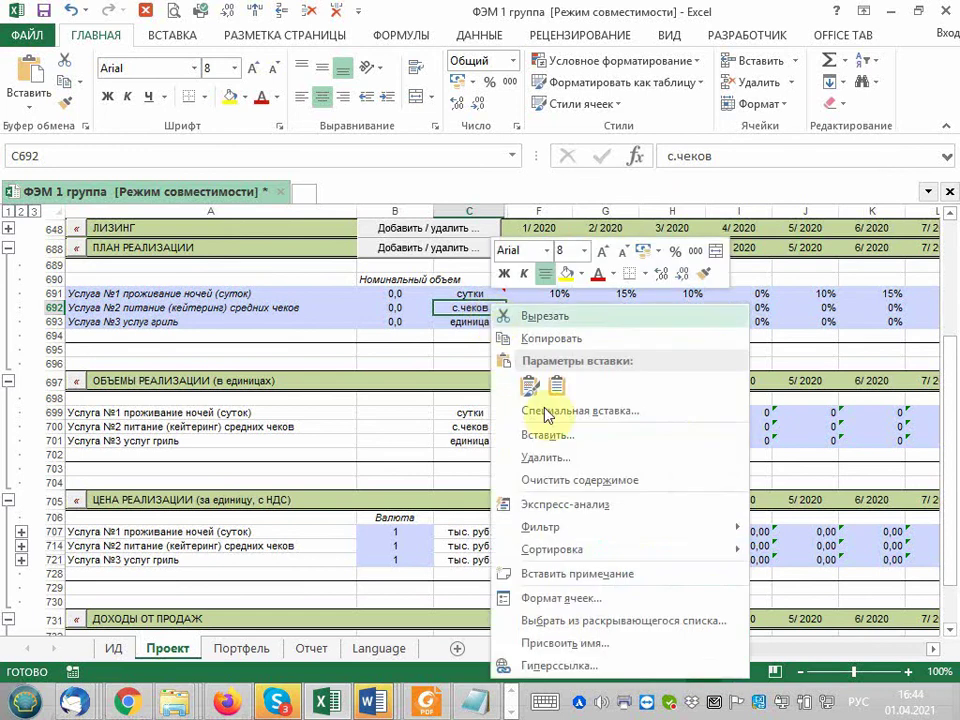
click(550, 572)
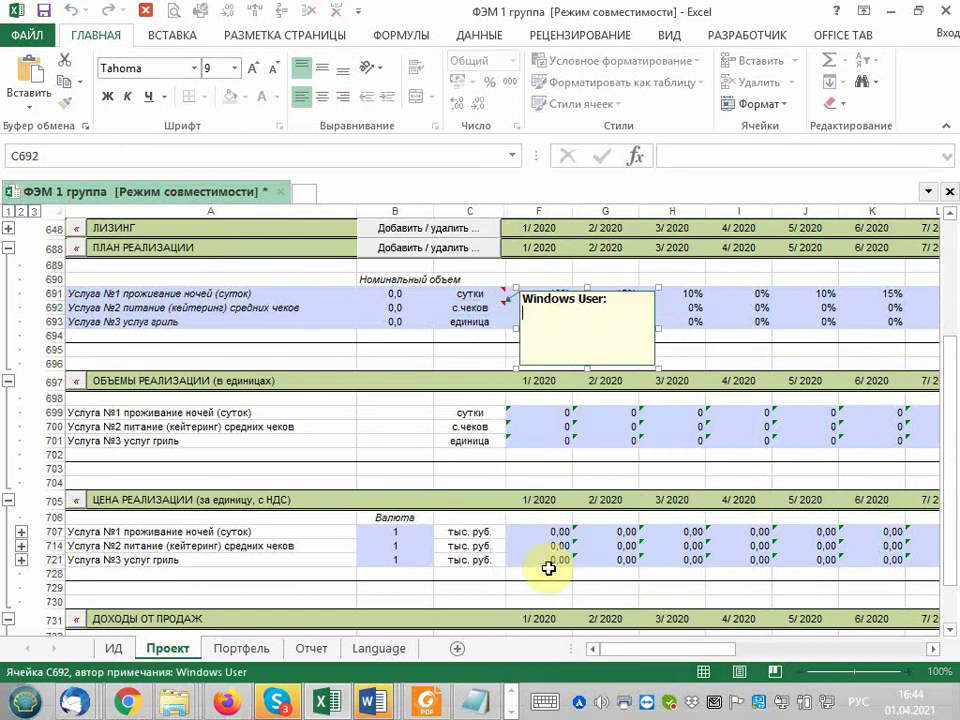
triple_click(626, 306)
key(BackSpace)
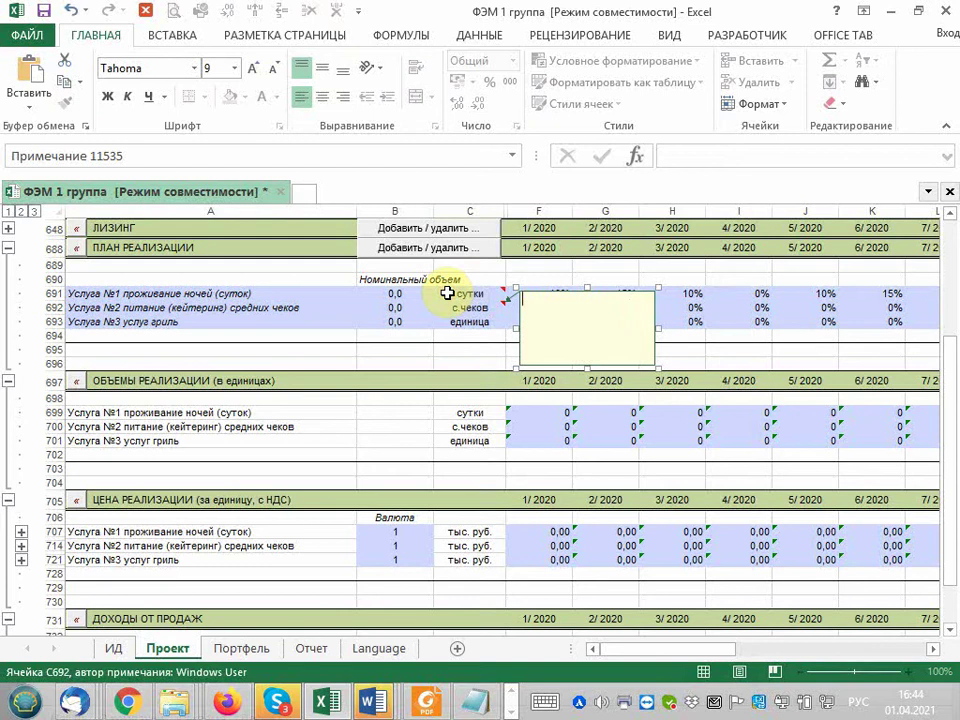
text(кейтринг )
text(субсп)
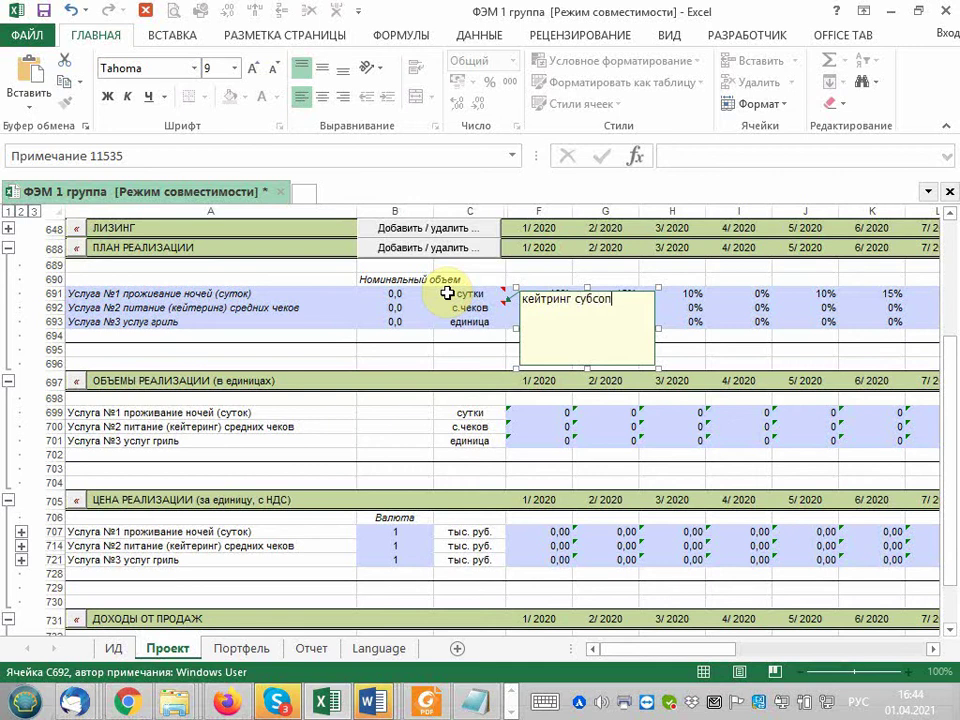
text(одрядчики с)
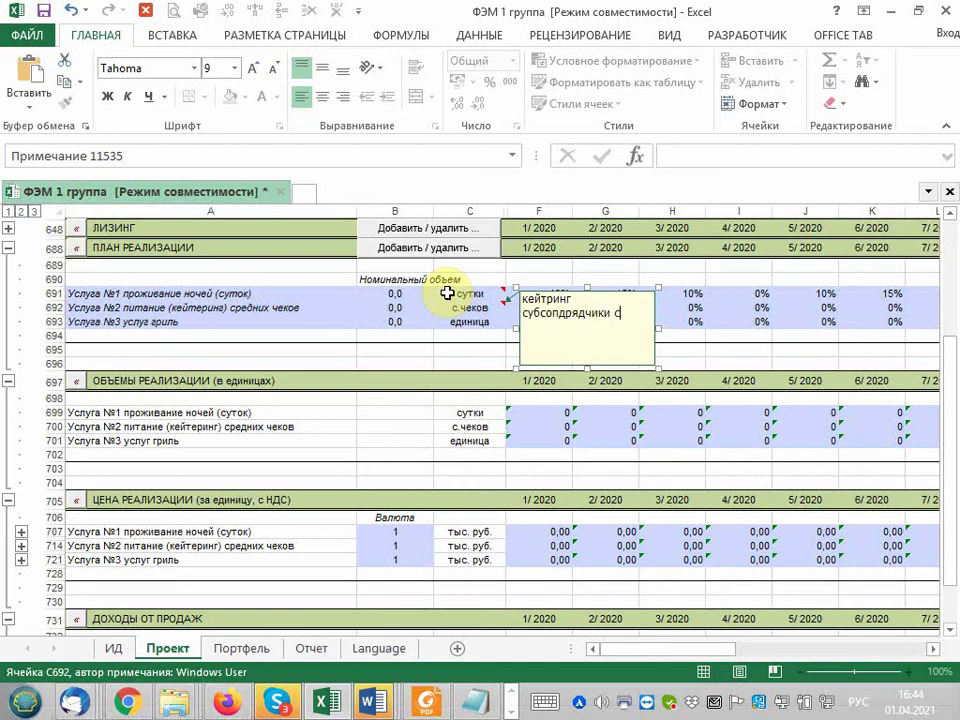
text(ами без)
text( нацеки)
key(BackSpace)
key(BackSpace)
text(нки)
text( ответсв)
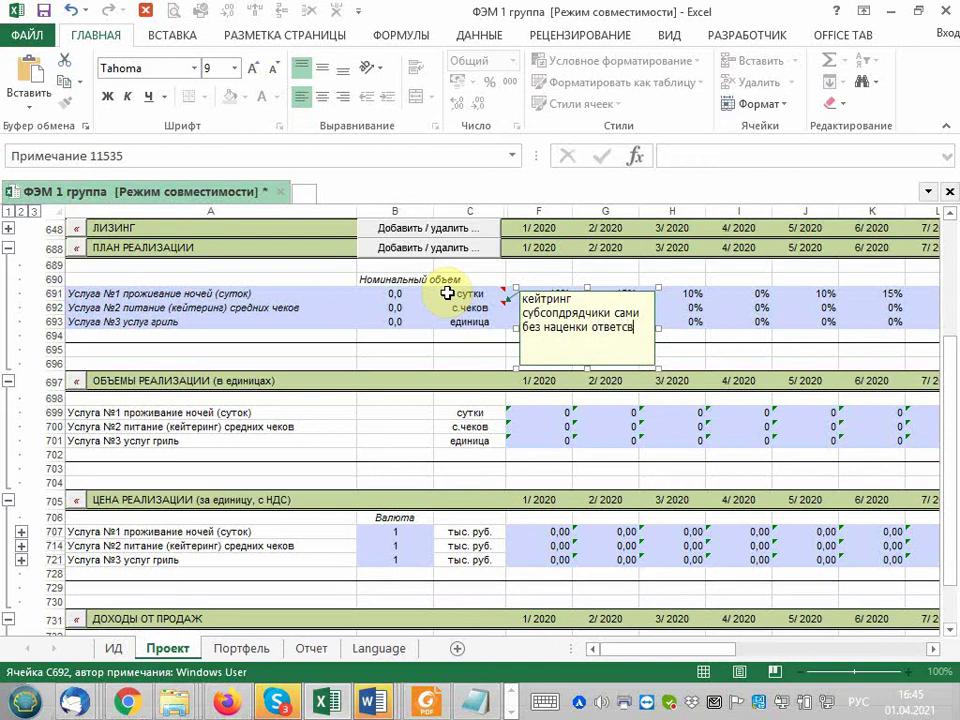
text(енность )
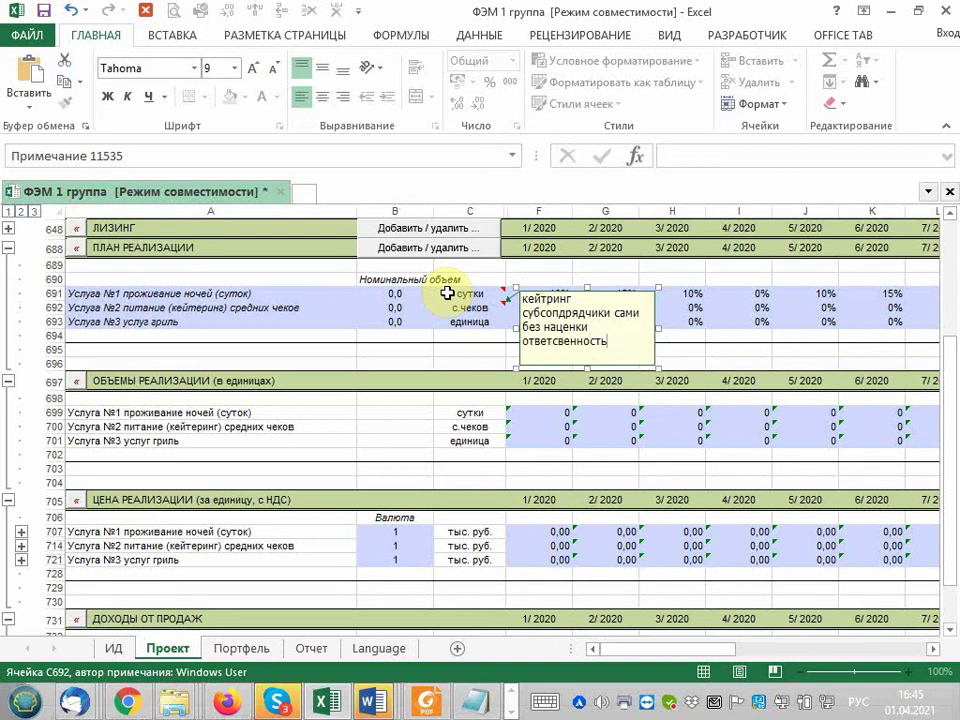
text(не несем)
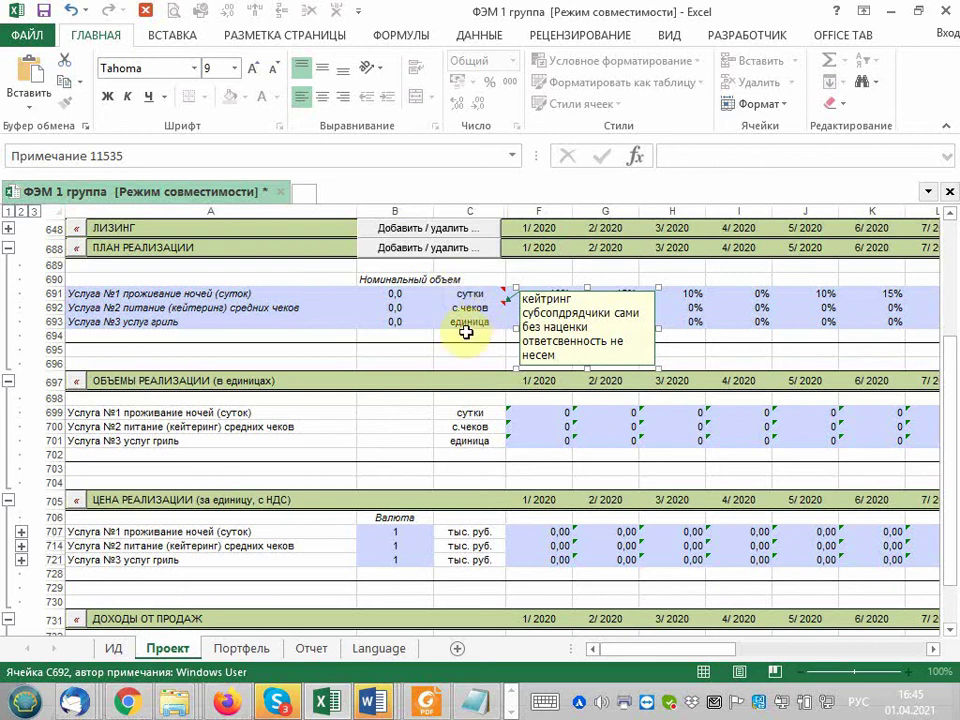
Change the grill service unit in C693 from 'единица' to 'блюд'.
click(469, 324)
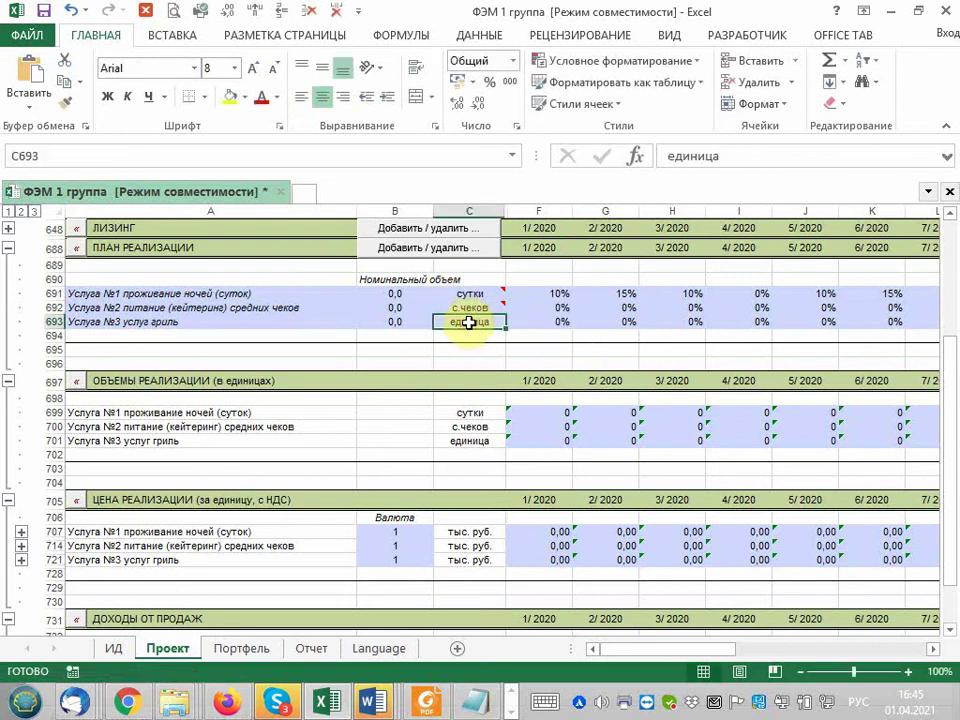
text(бл)
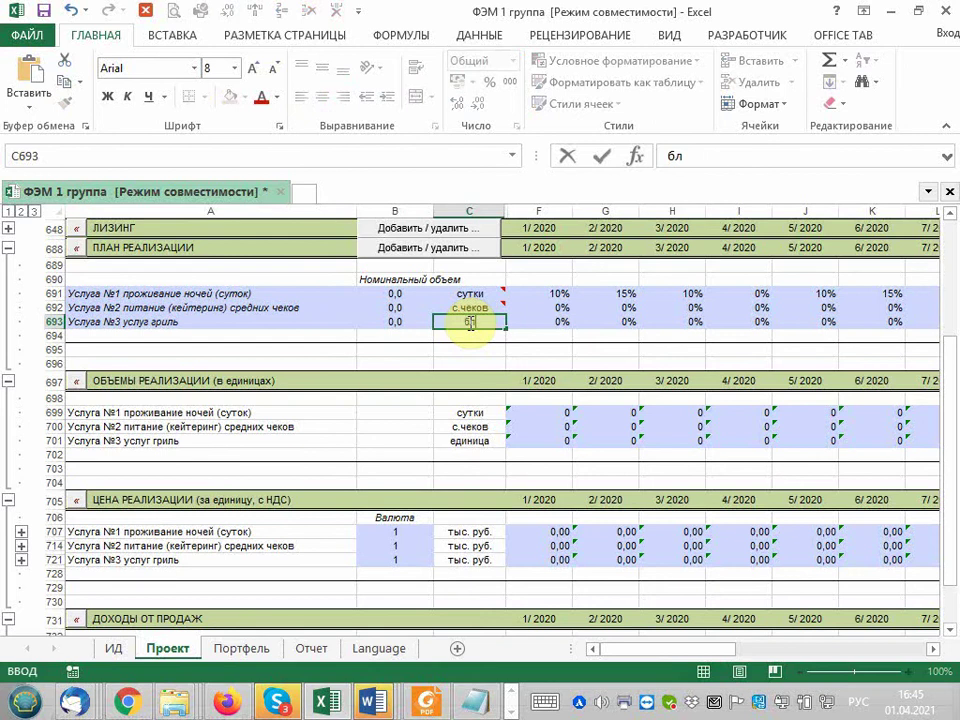
text(юд)
key(Tab)
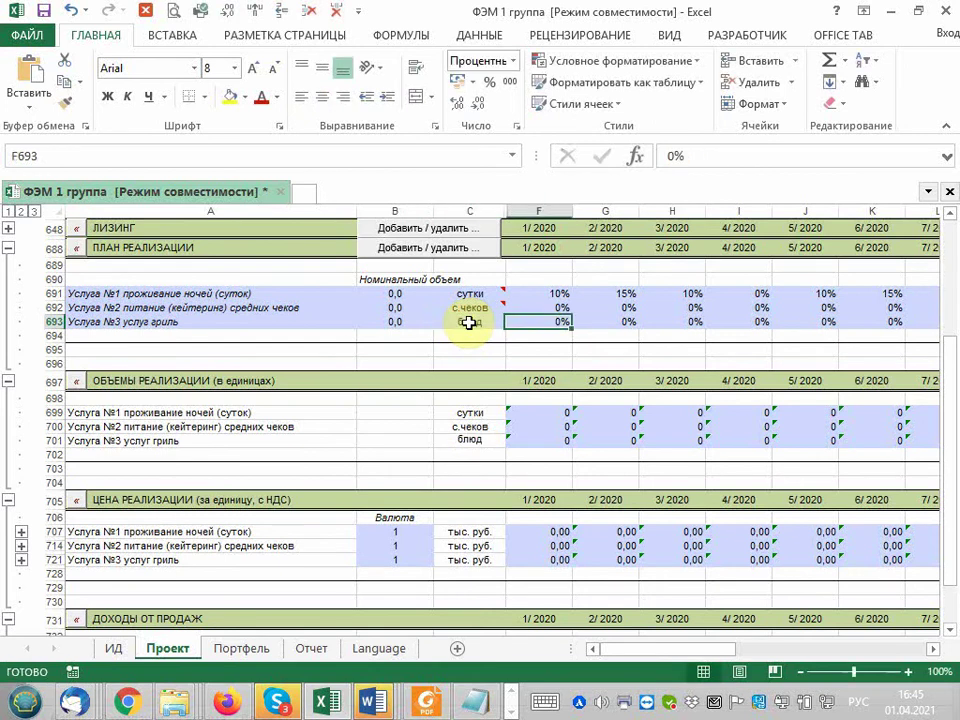
click(469, 322)
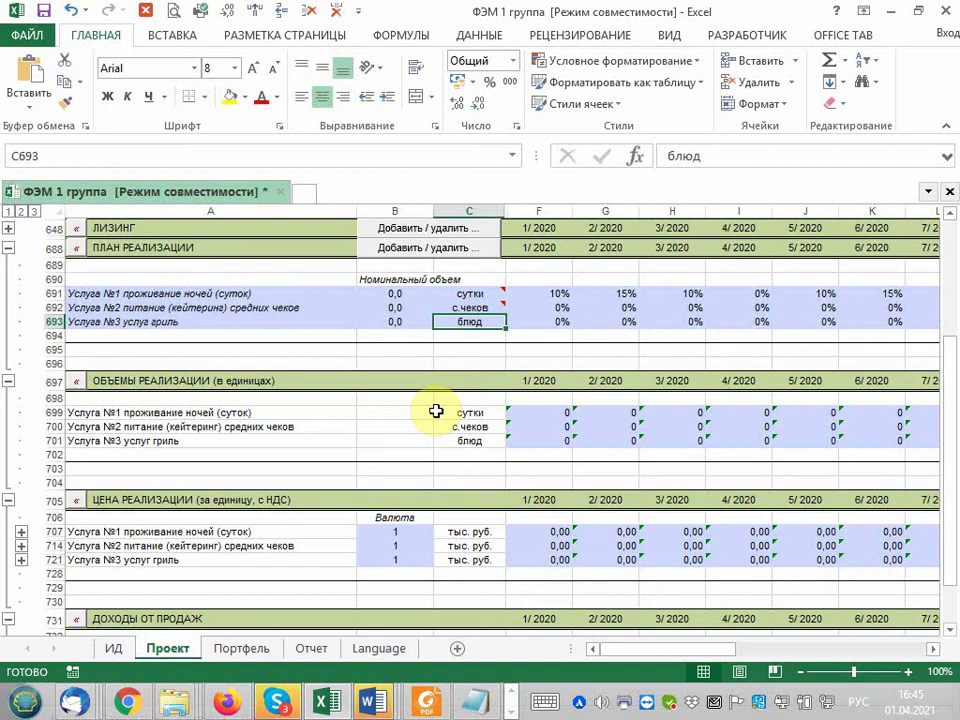
Attach the comment 'по предзаказу' to the grill unit cell C693.
right_click(492, 316)
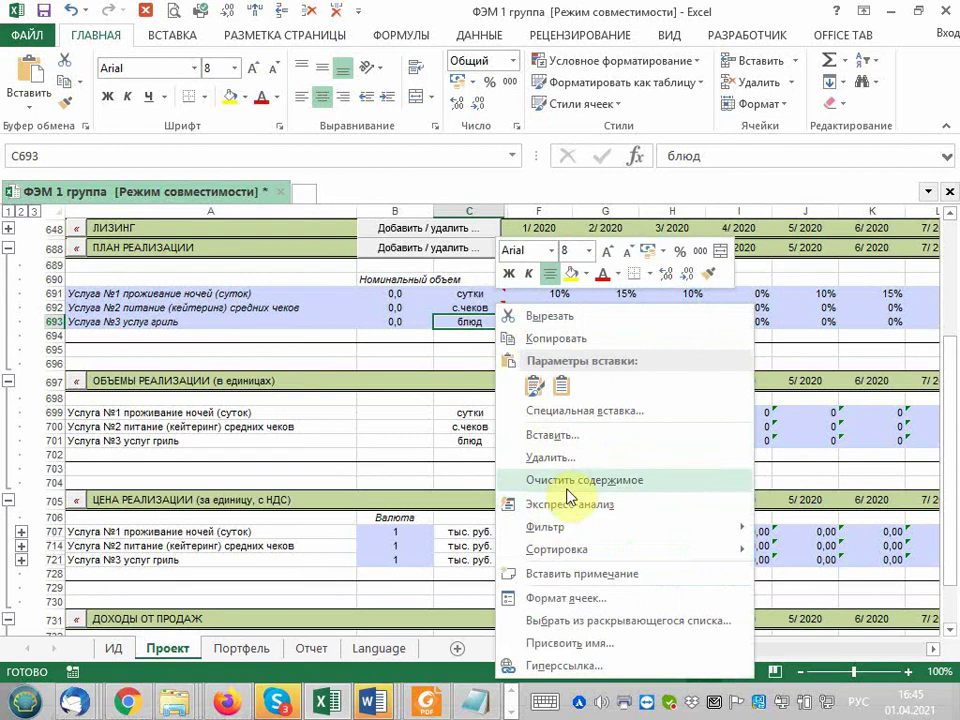
click(566, 580)
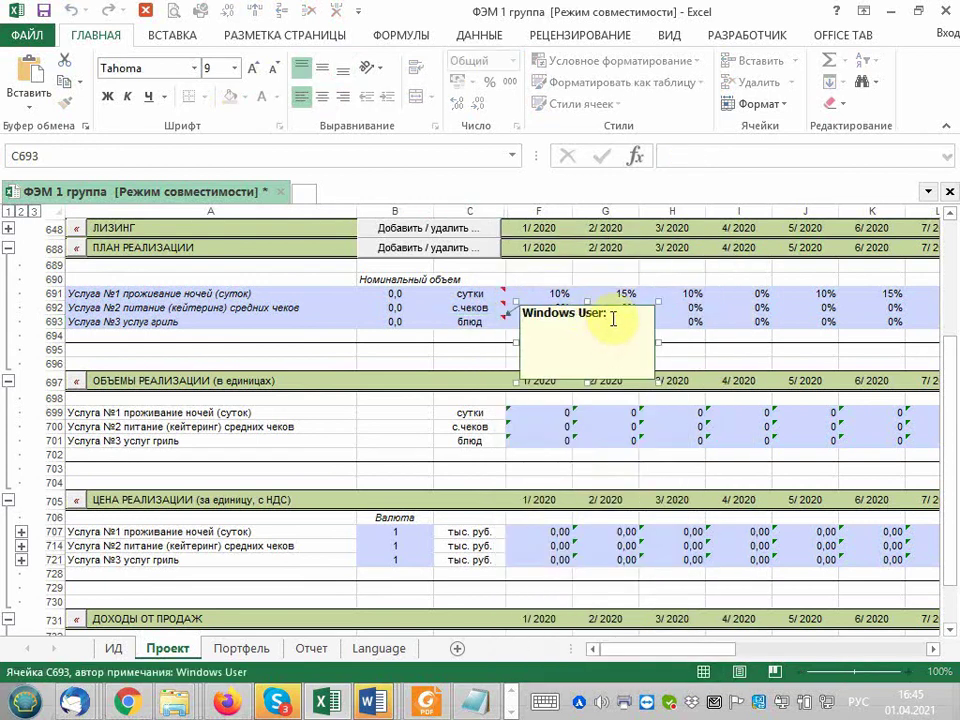
text(по пре)
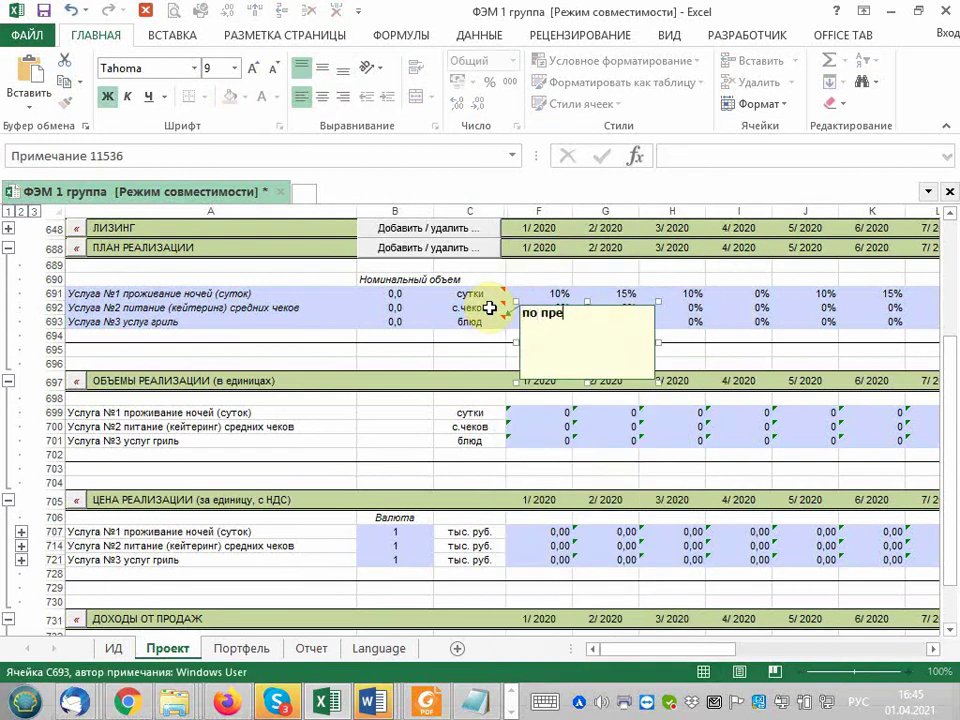
text(дзаказу)
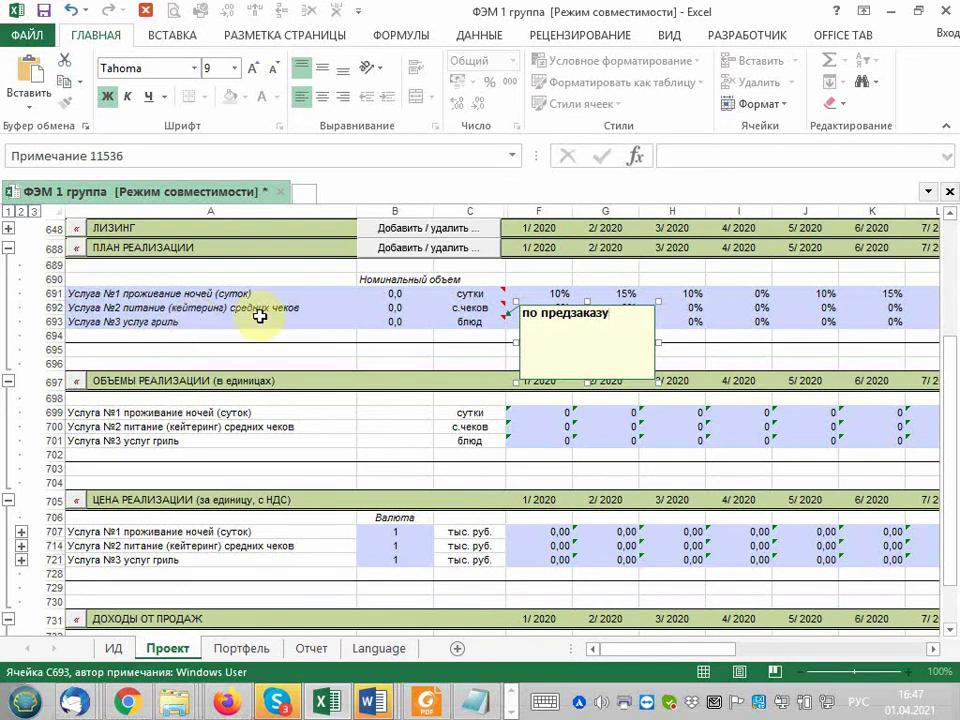
Close the C693 comment and add 'копчение' to the third service name in A693.
click(463, 306)
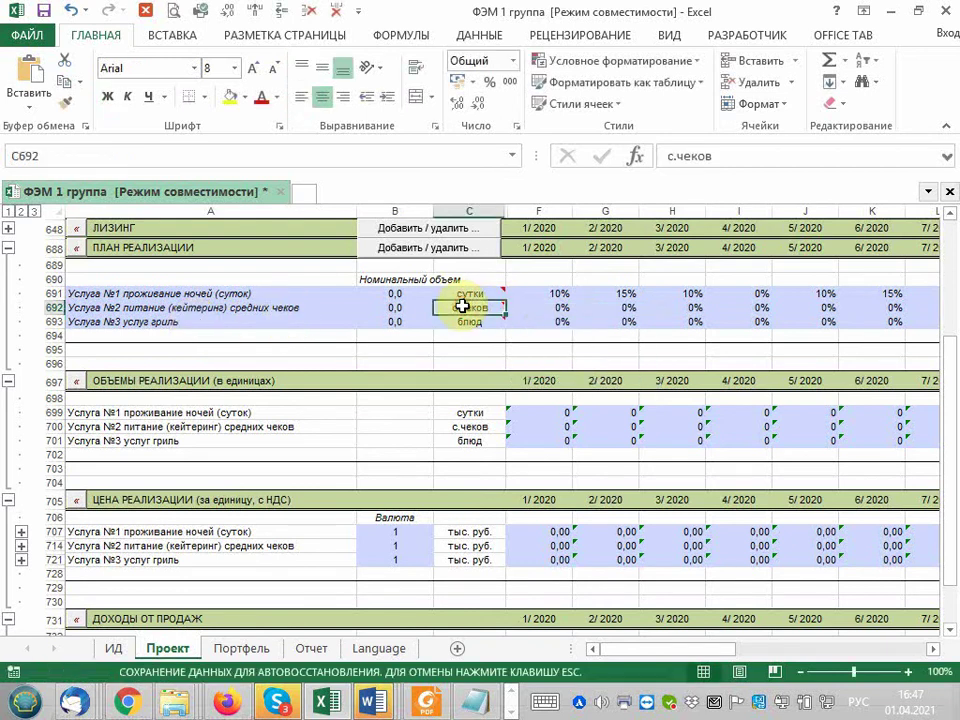
mouse_move(460, 306)
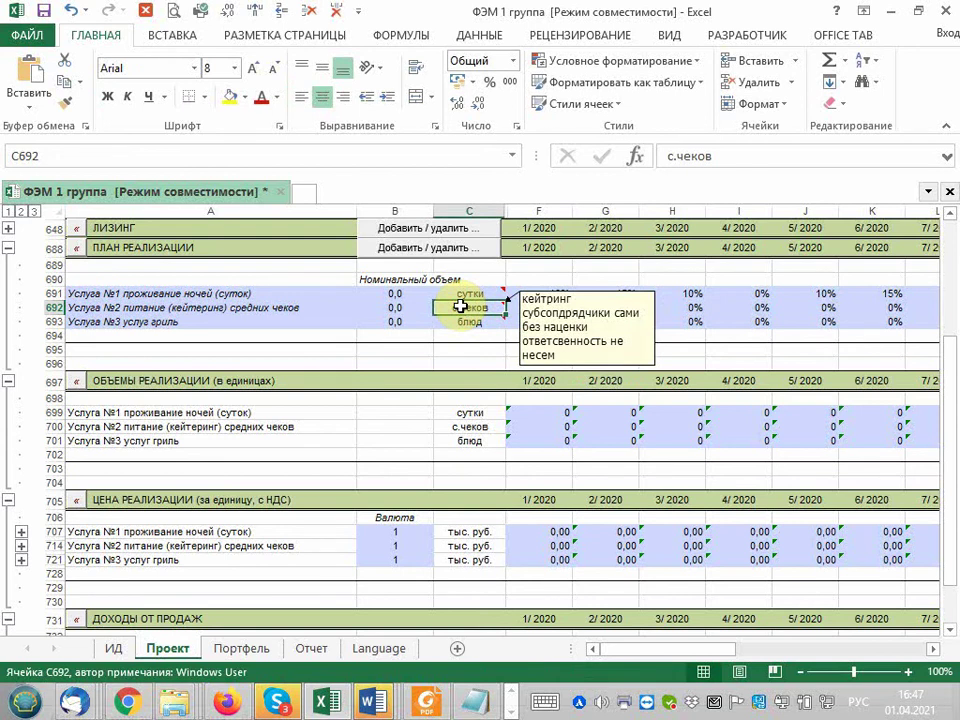
double_click(246, 322)
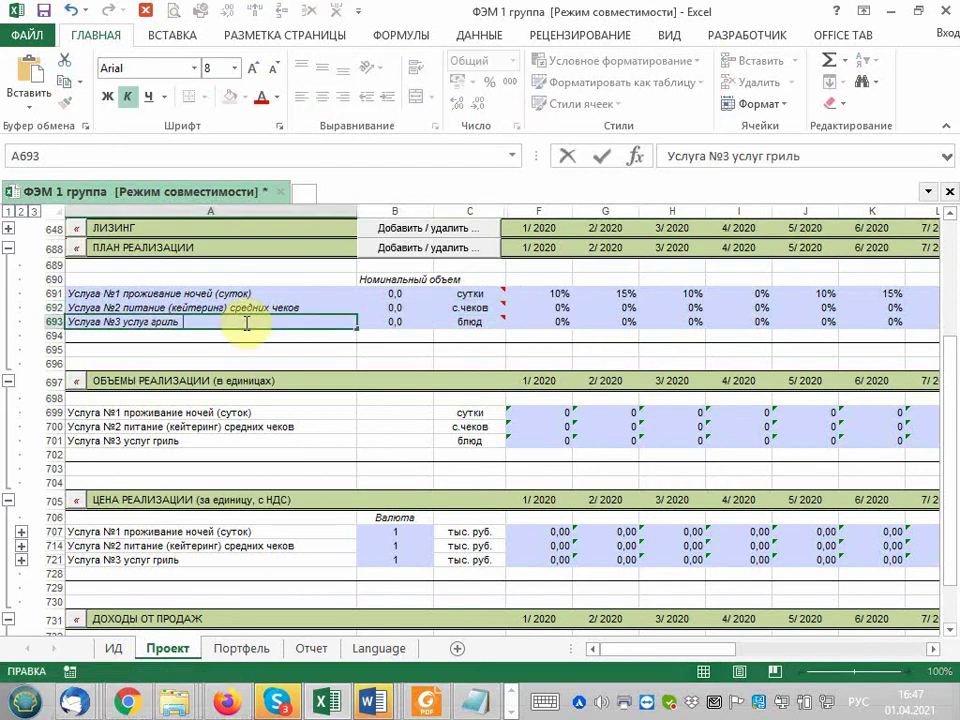
text(копчение)
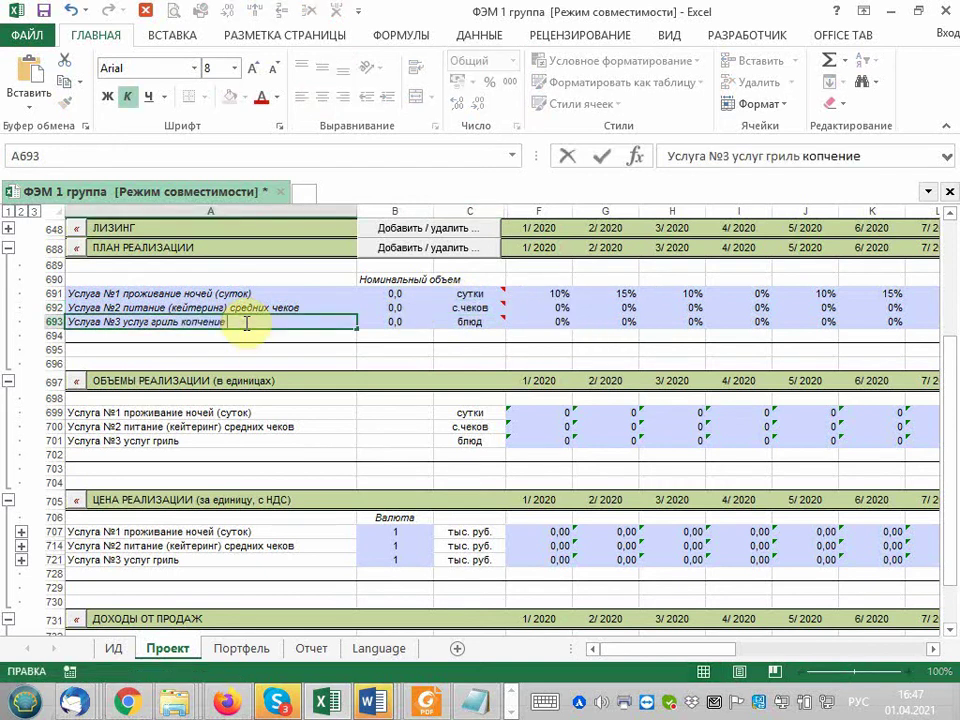
key(Return)
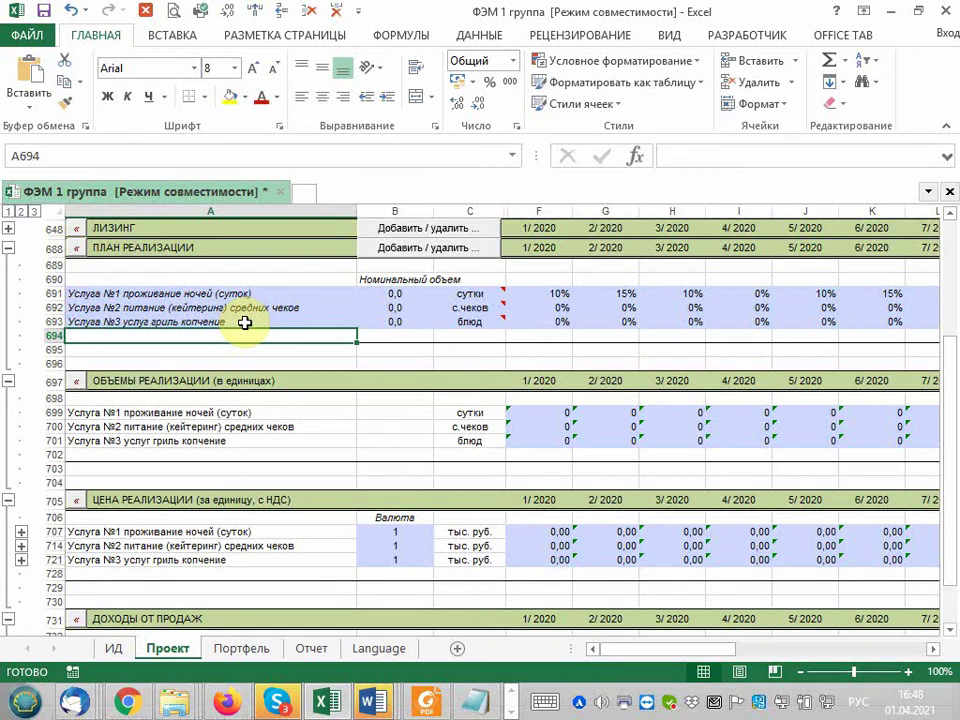
In the C692 comment, delete 'субсоподрядчики' and add a line on hot campfire cauldron or restaurant food.
click(318, 306)
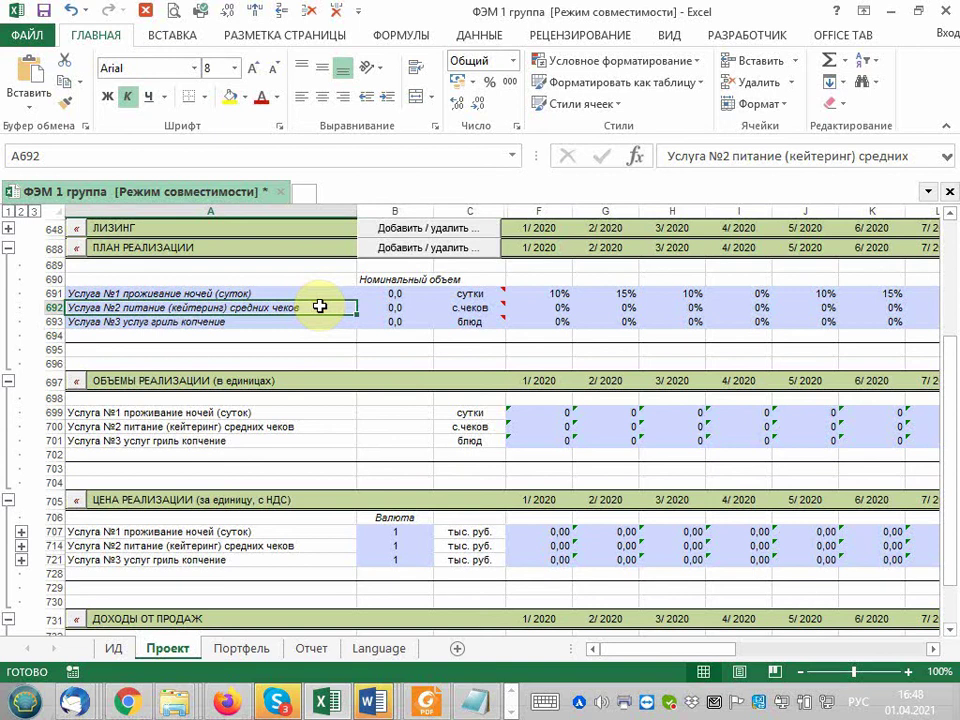
mouse_move(465, 305)
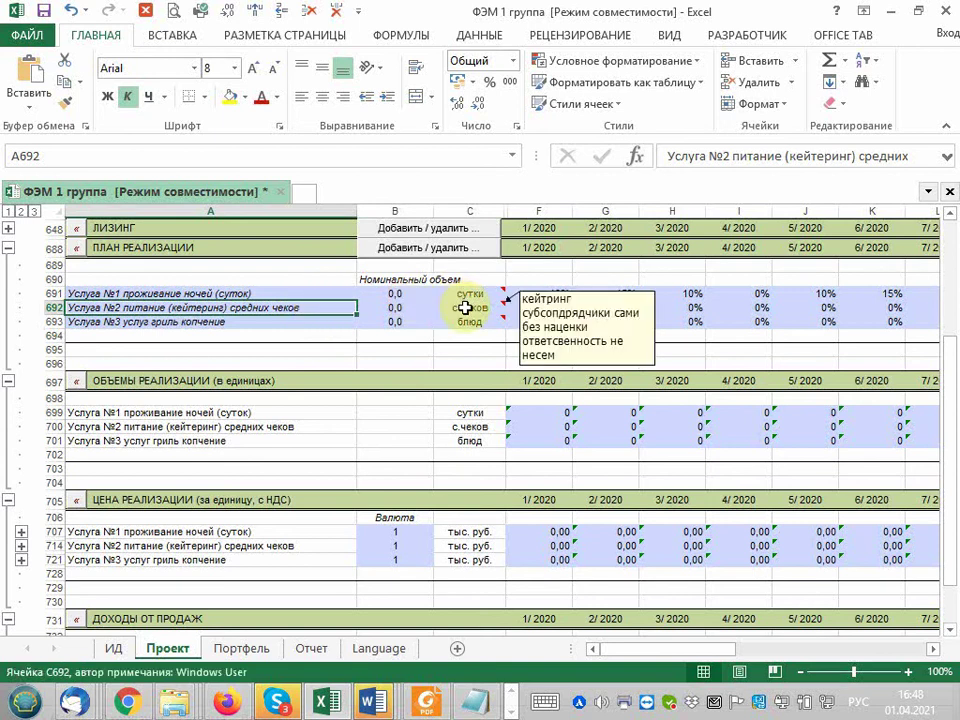
right_click(465, 307)
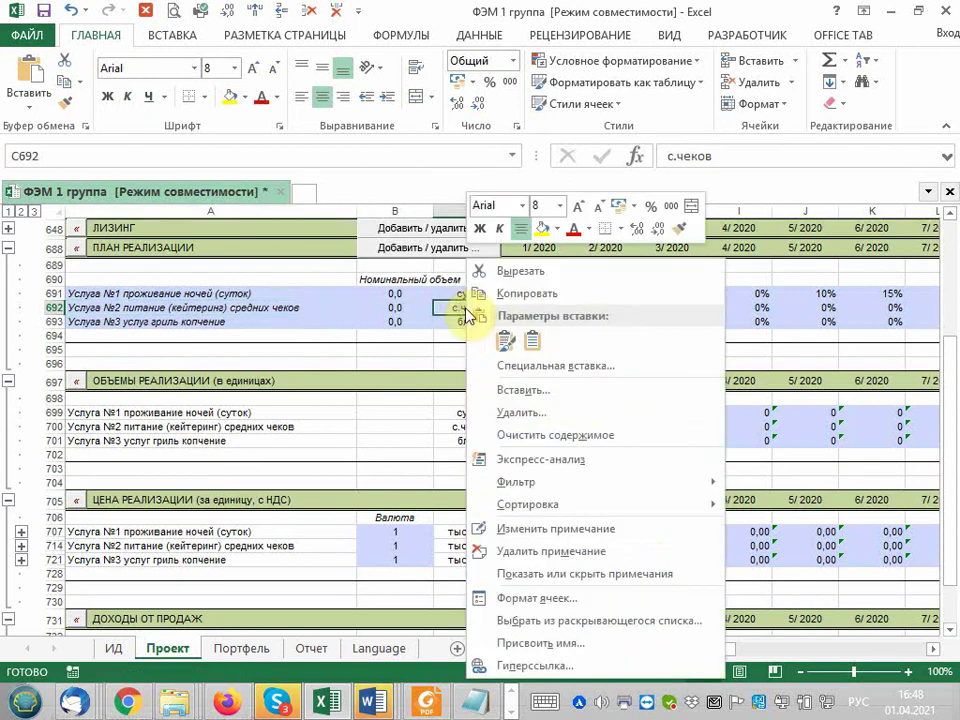
click(520, 529)
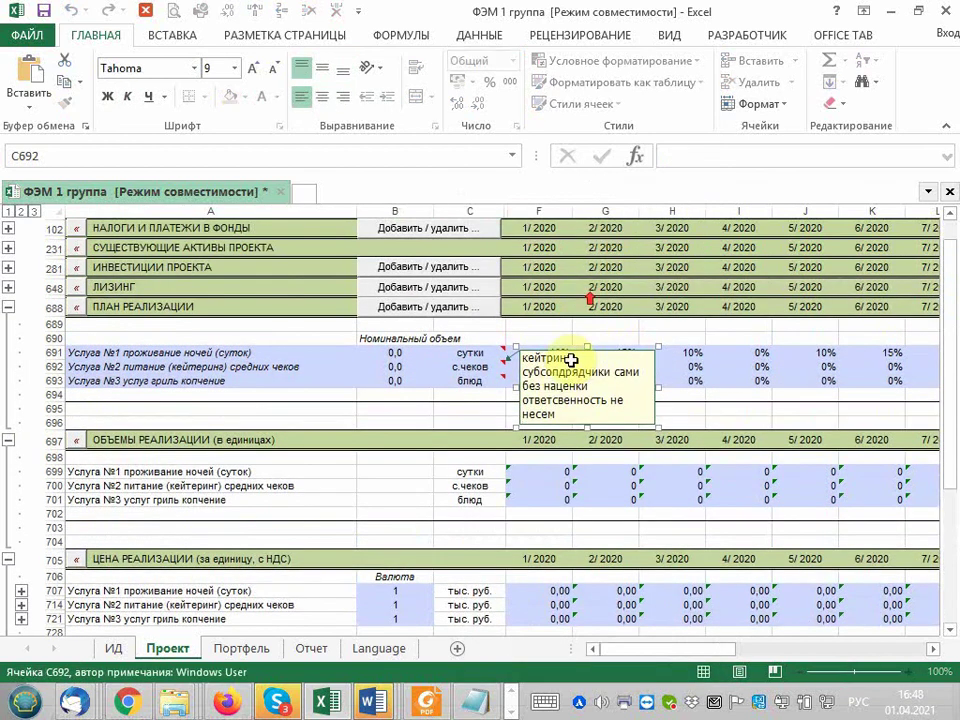
scroll(567, 355, up, 1)
double_click(565, 372)
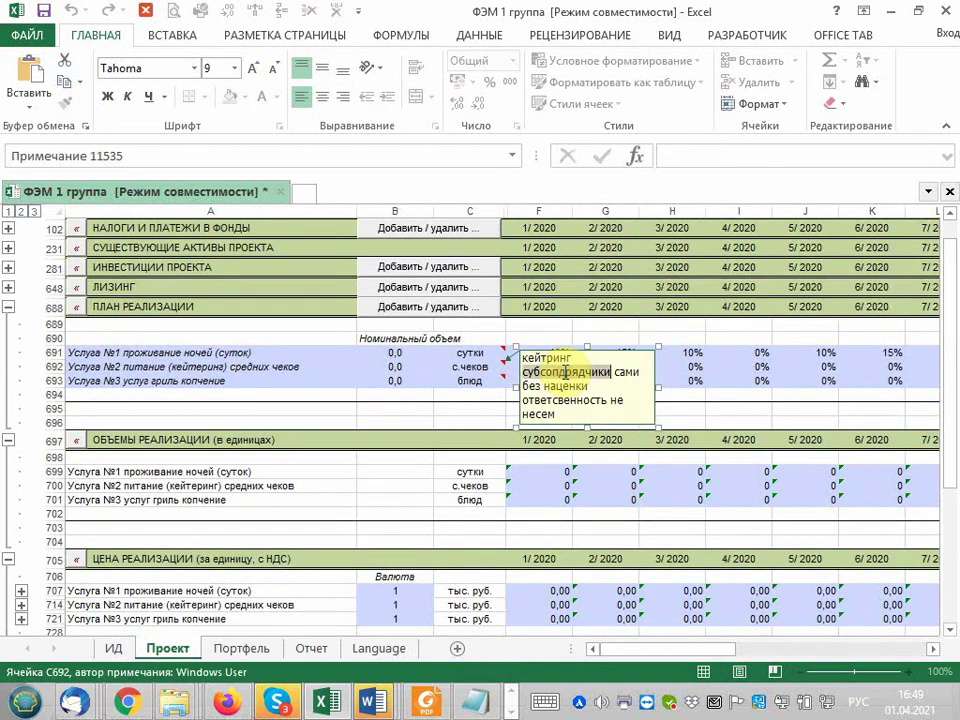
key(Delete)
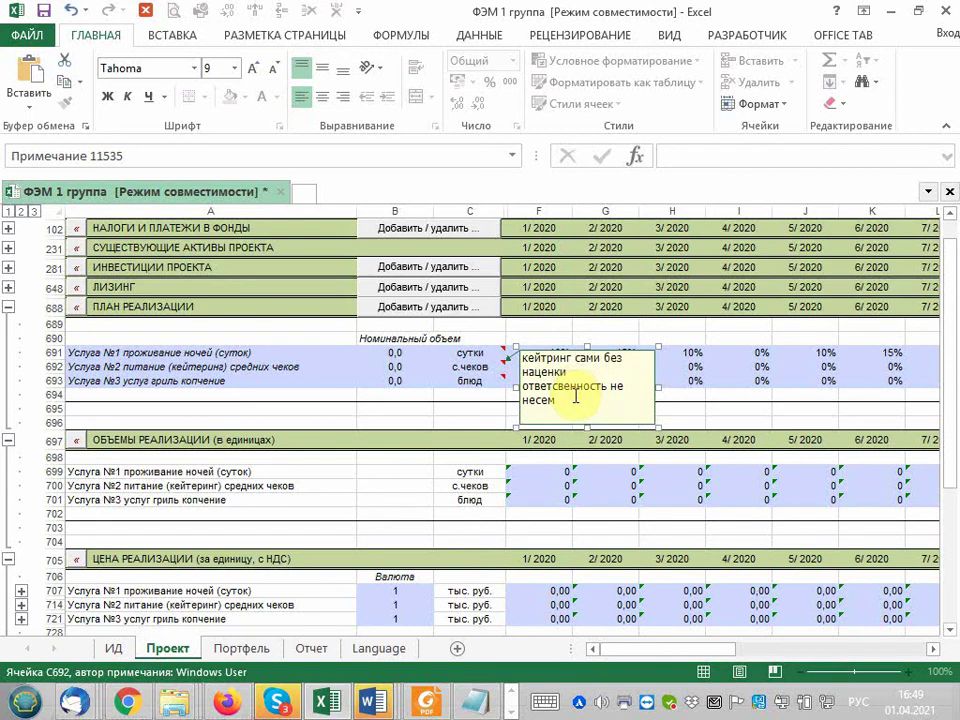
click(573, 396)
key(Return)
text(горячее )
text(котловое пита)
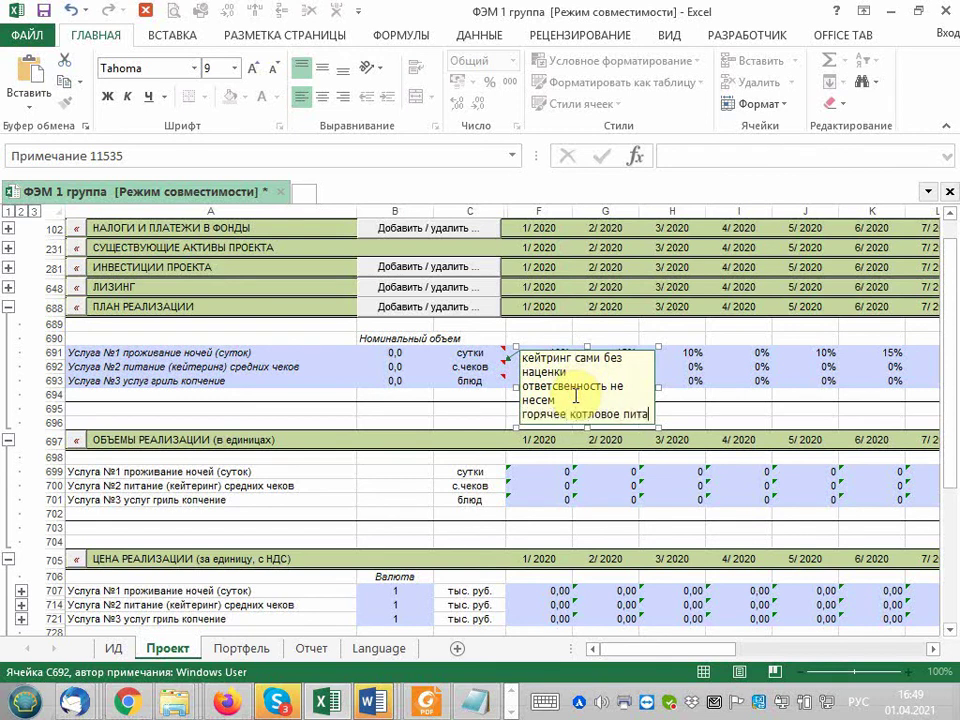
text(ние на костре)
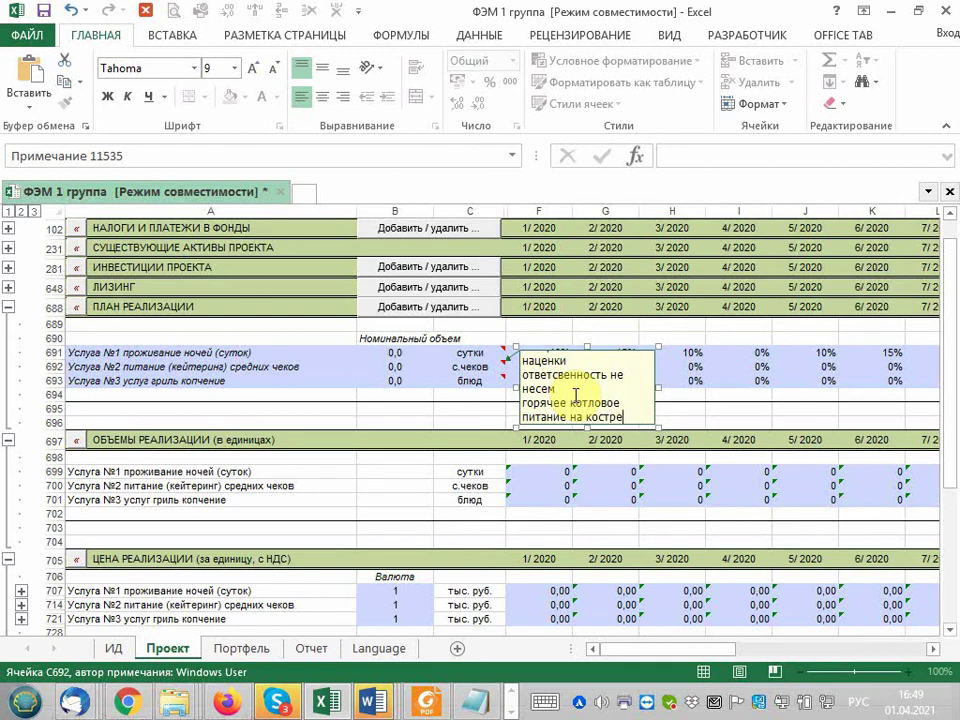
text( или)
text( еда из)
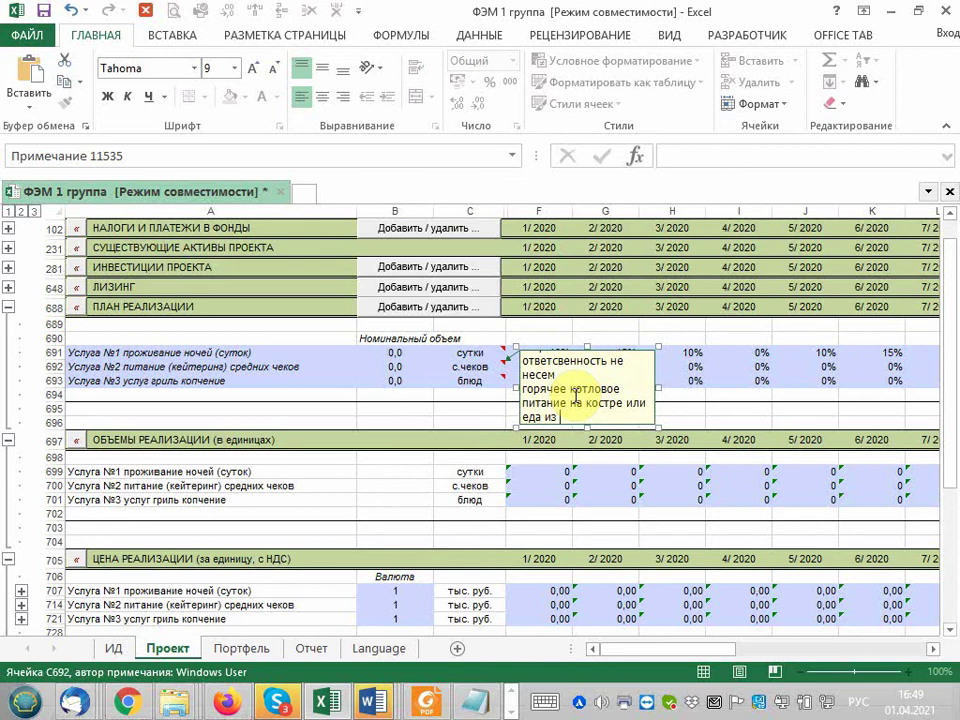
text( ретсор)
text(ана по зак)
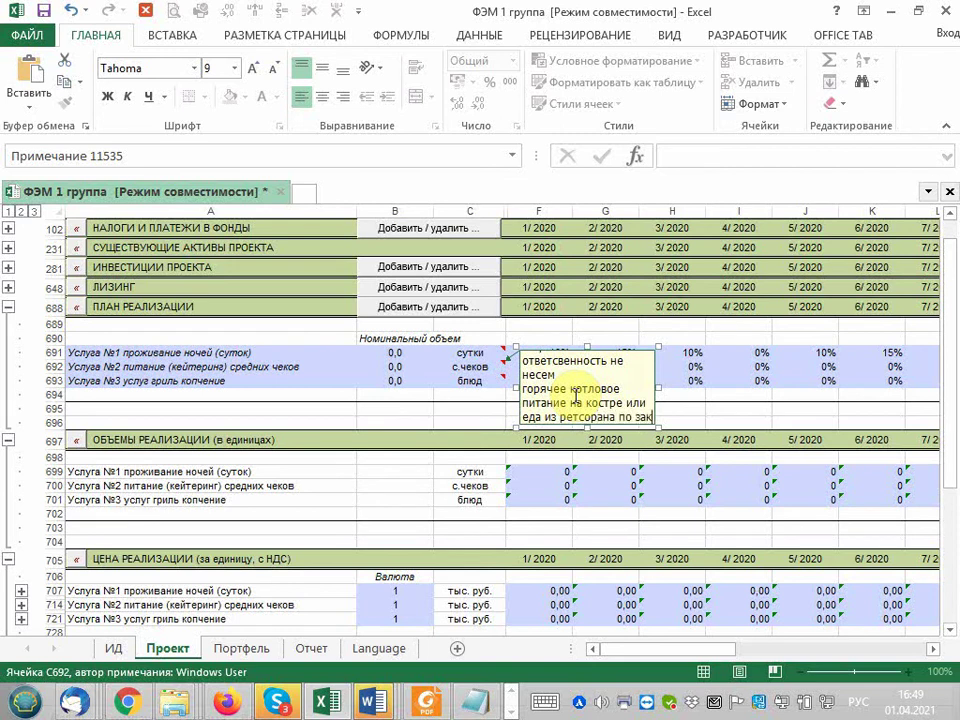
text(аз)
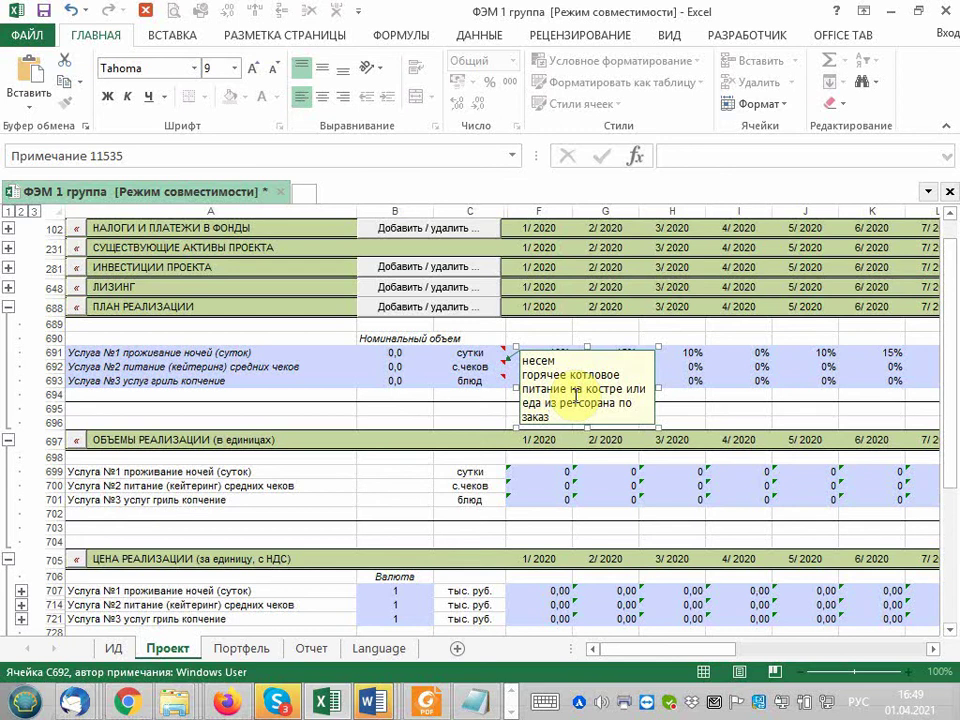
text(у)
Correct 'ресорана' to 'ресторана' in the C692 comment, add the line 'или свой шеф повар', and close it.
text(т)
key(Return)
text(или с)
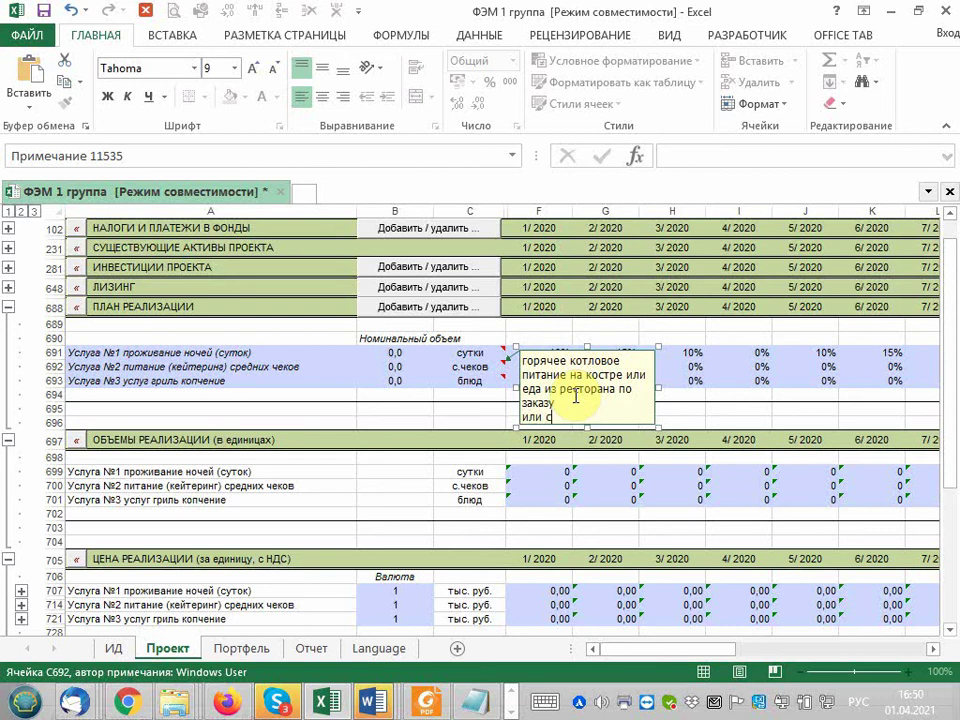
text(вой геф )
text(повар)
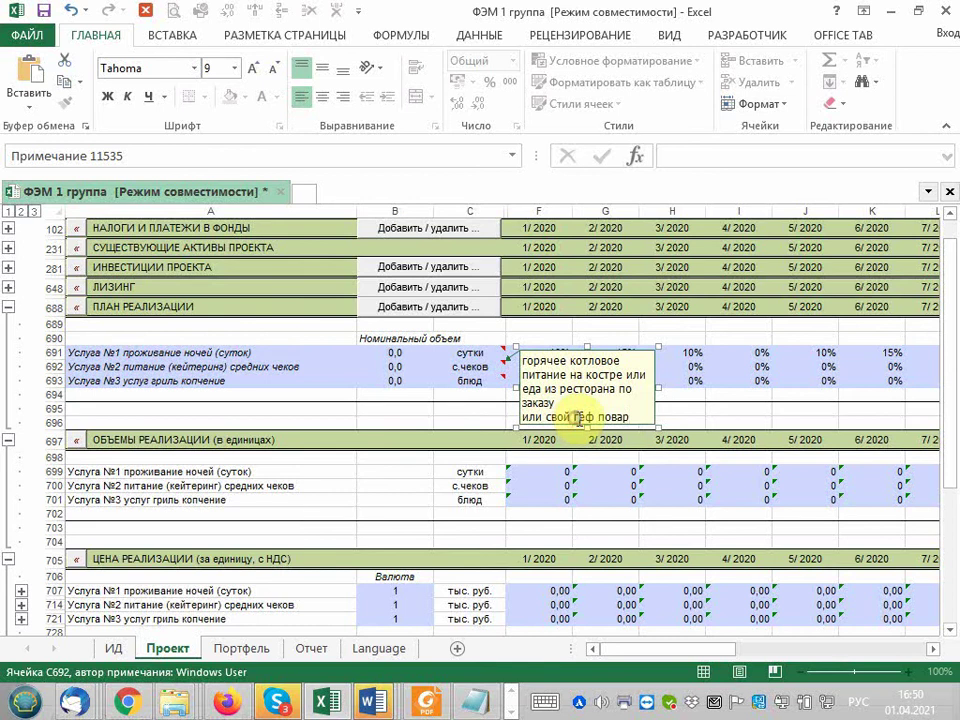
click(580, 418)
key(BackSpace)
text(ш)
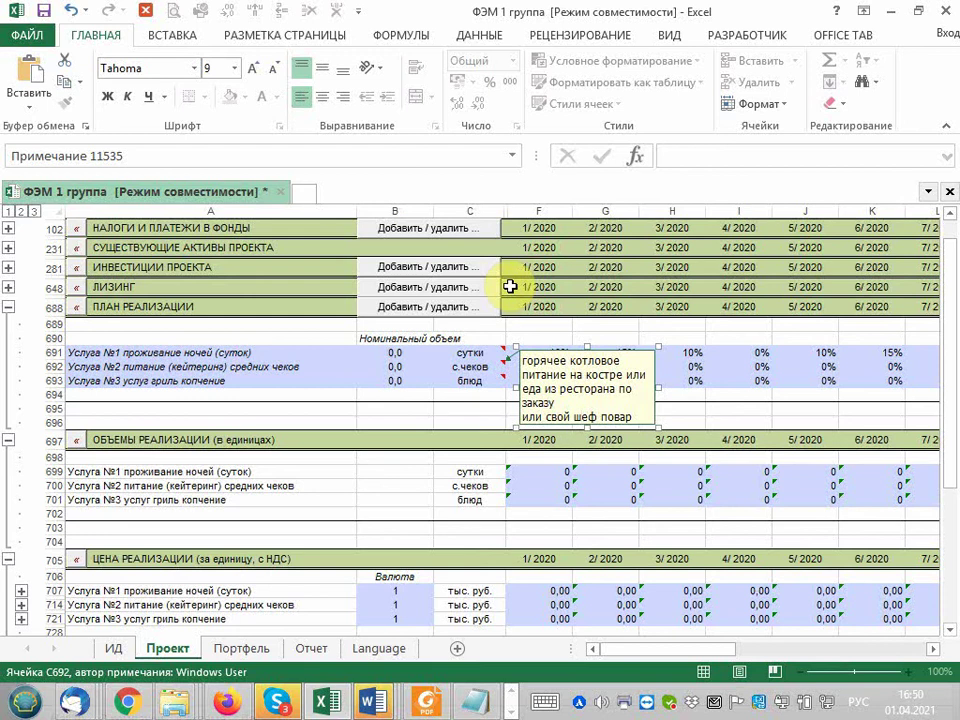
click(298, 378)
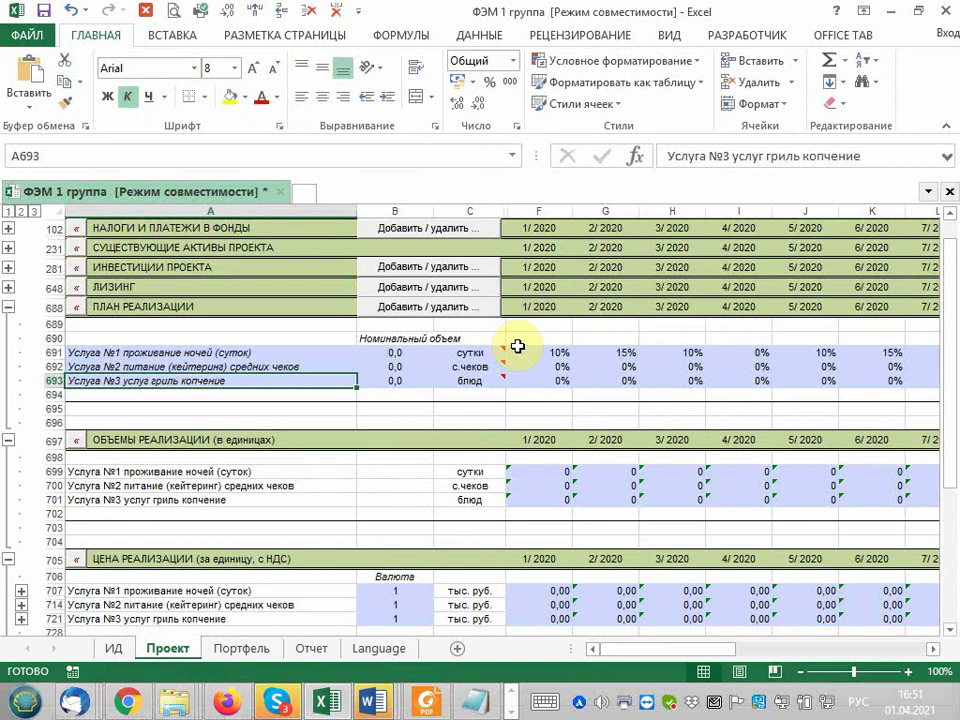
click(220, 353)
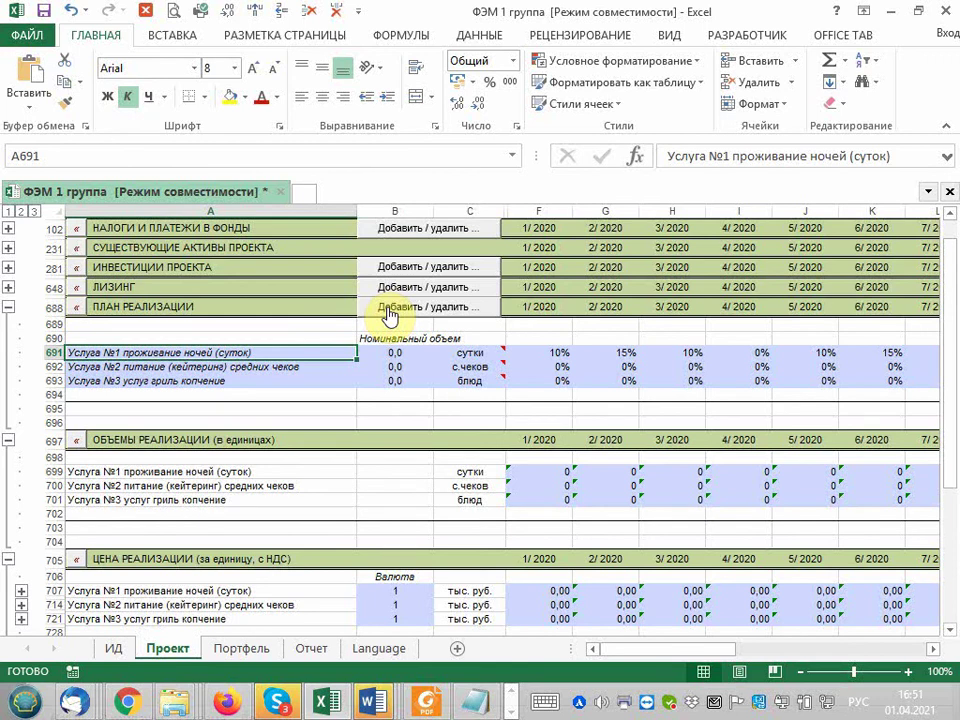
Open the product list editor and look through Услуга №1, №2 and №3.
click(389, 314)
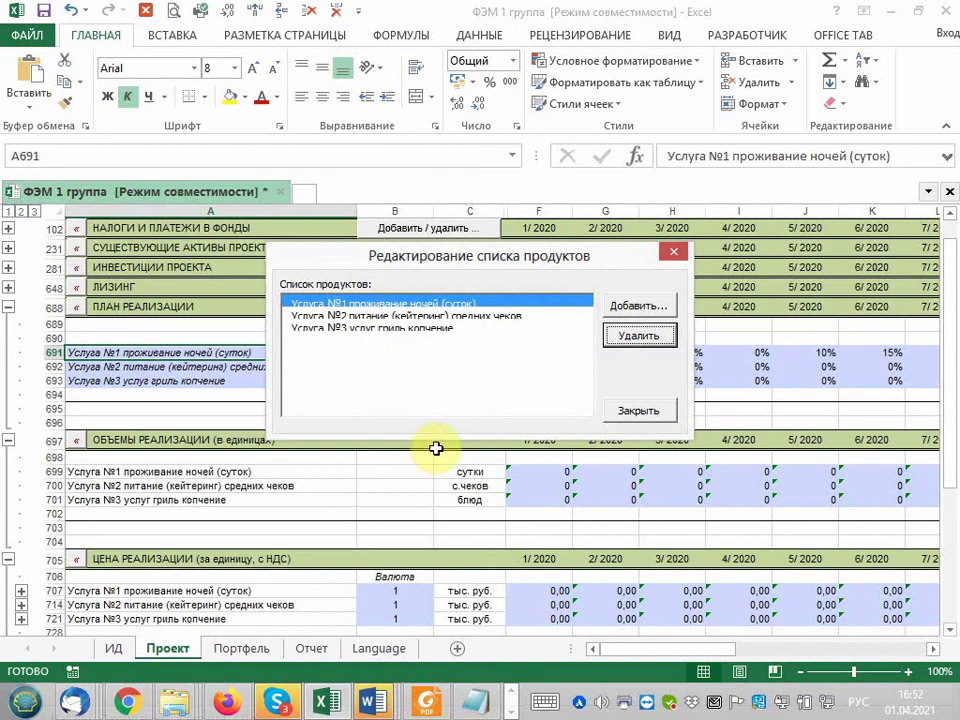
click(381, 329)
click(382, 316)
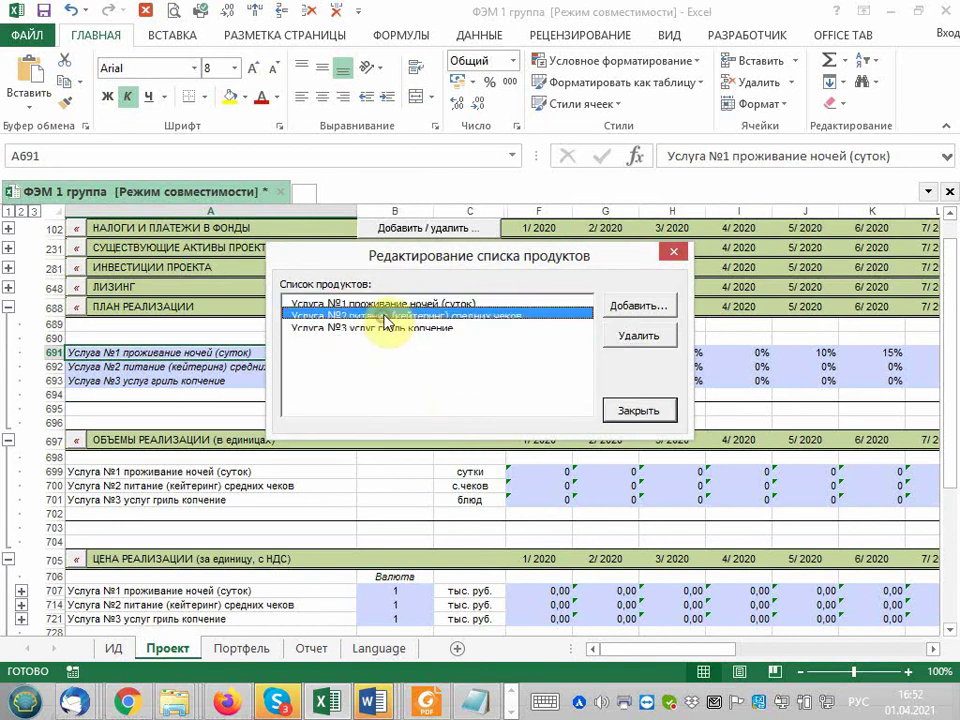
click(387, 306)
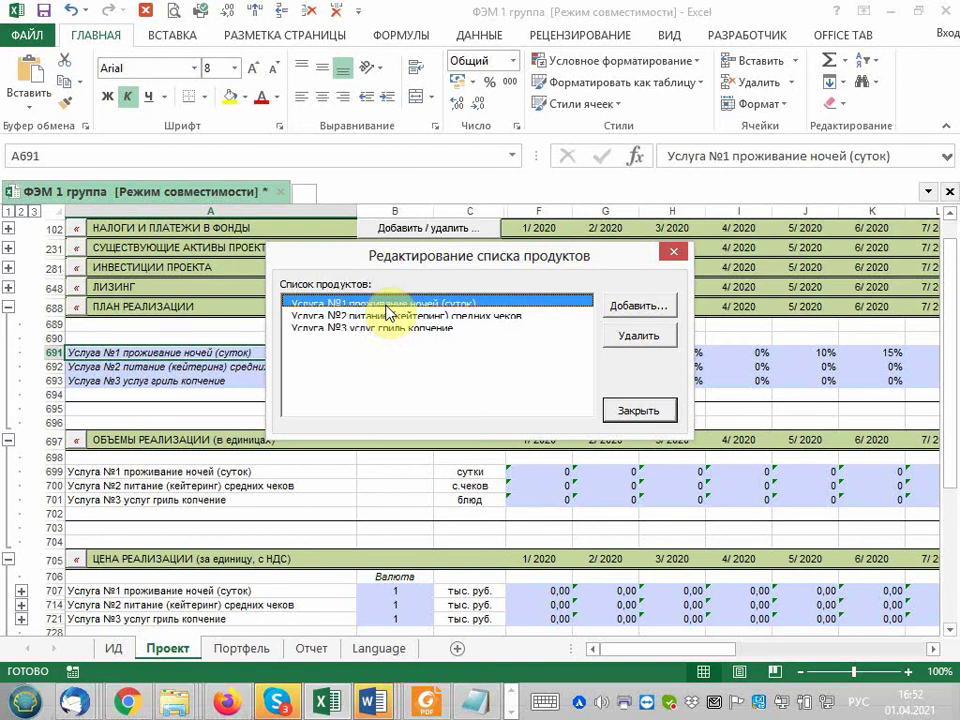
click(380, 316)
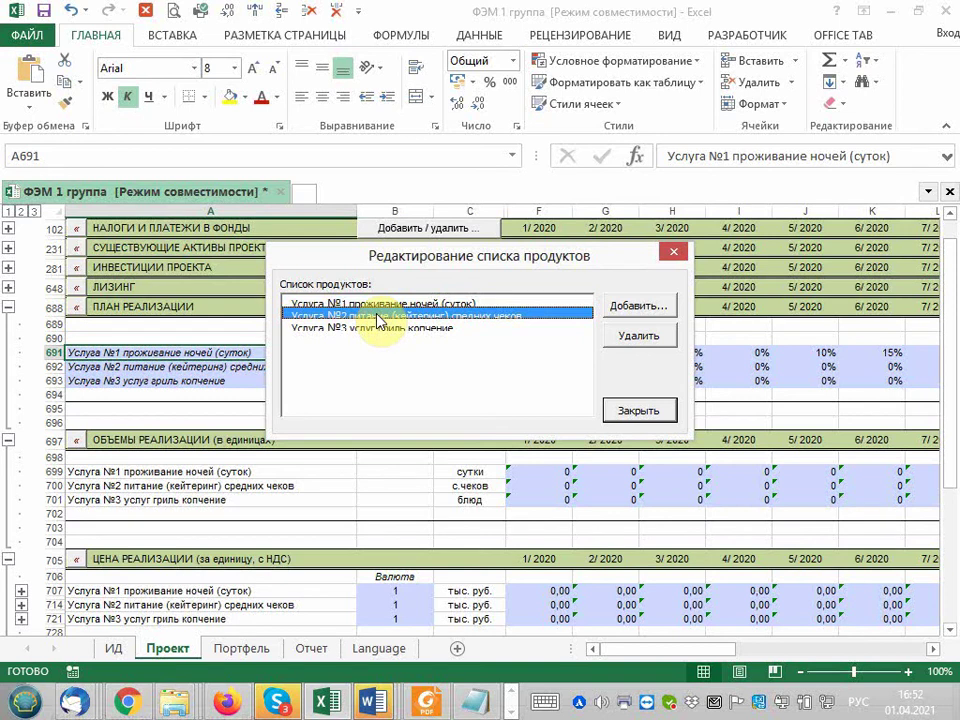
Add a trial product 'у' to the list, then delete it again.
click(637, 308)
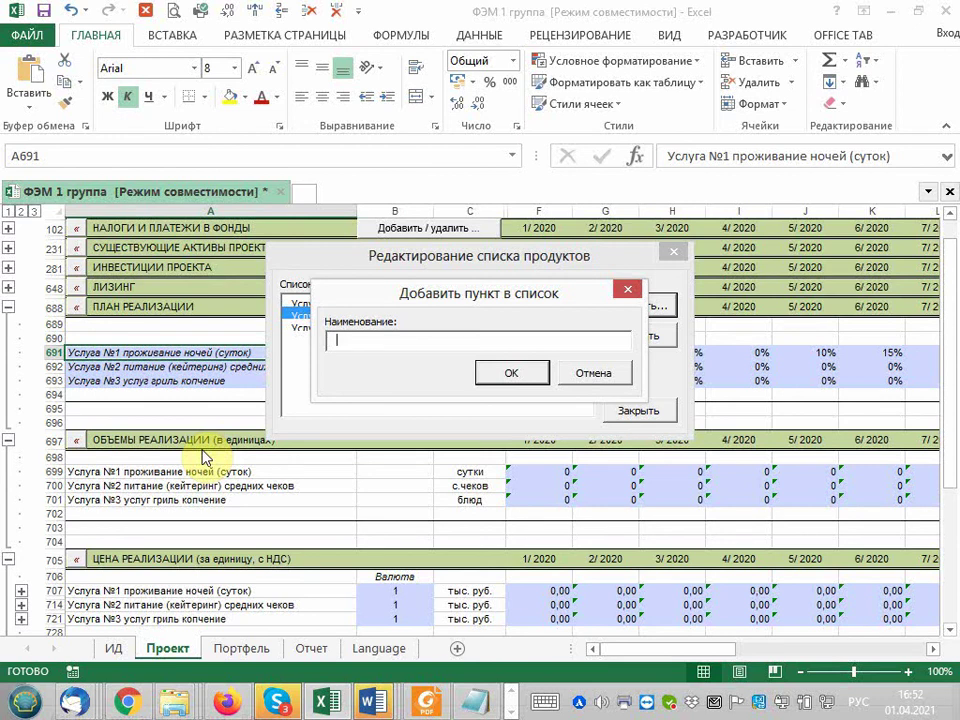
text(у)
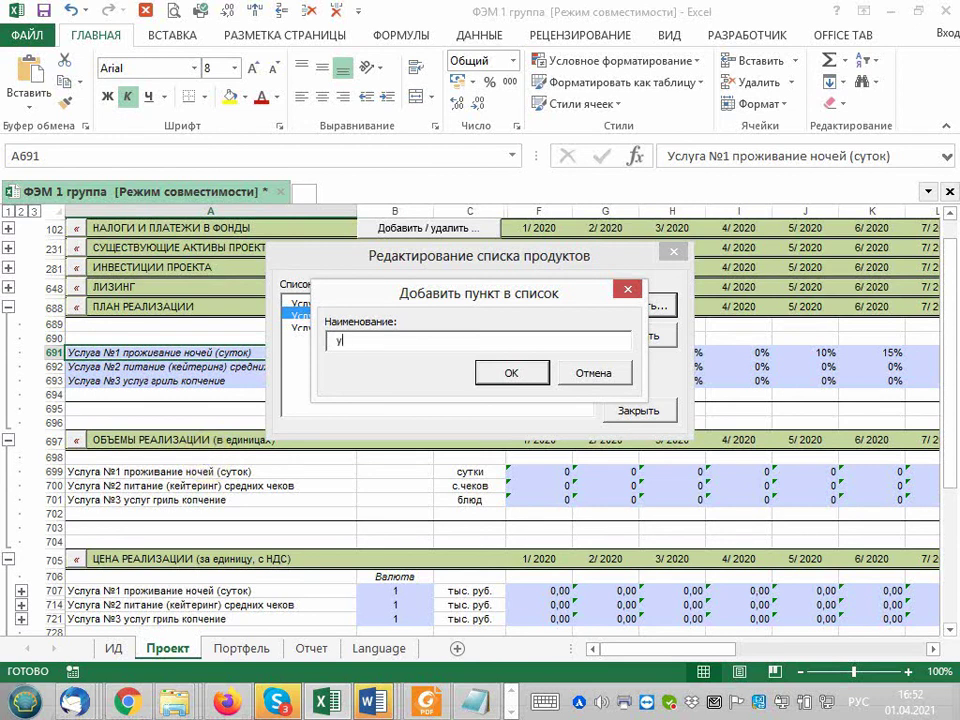
click(493, 375)
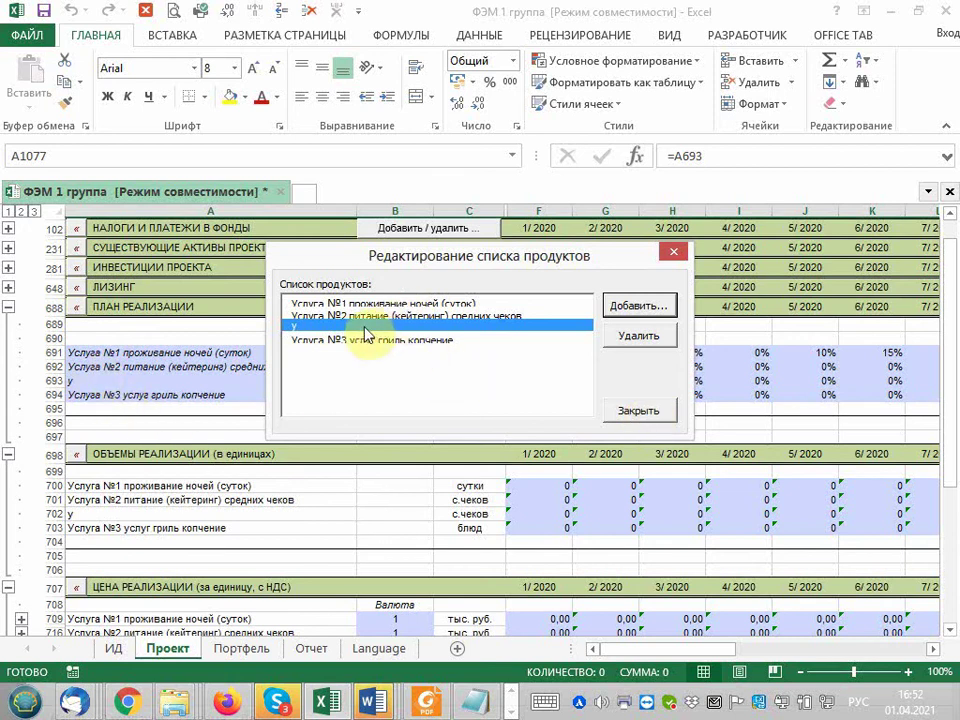
click(626, 337)
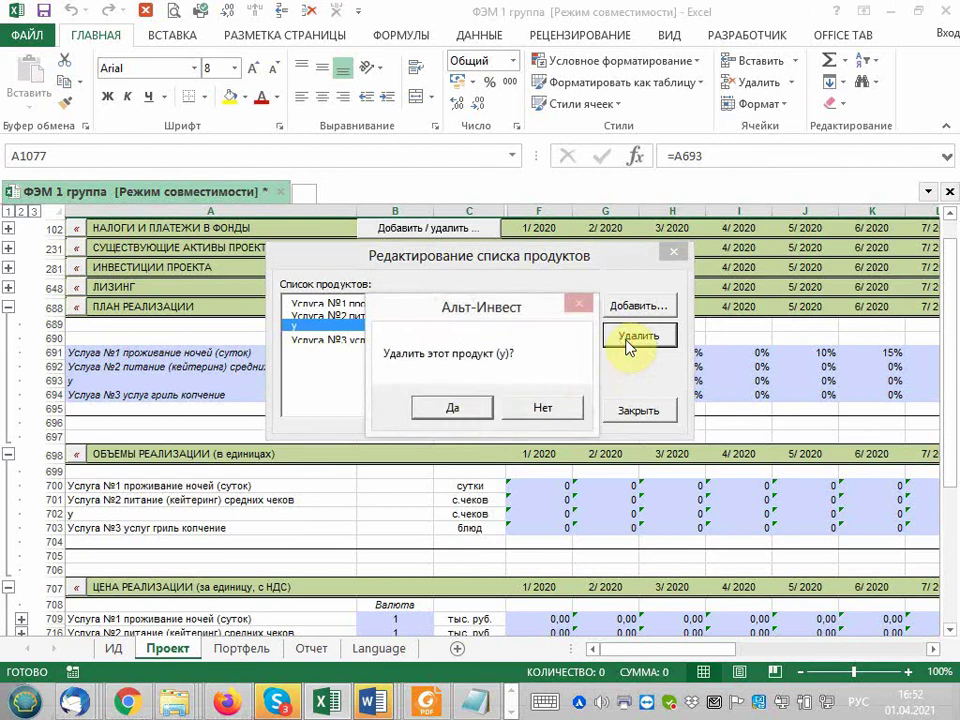
click(476, 410)
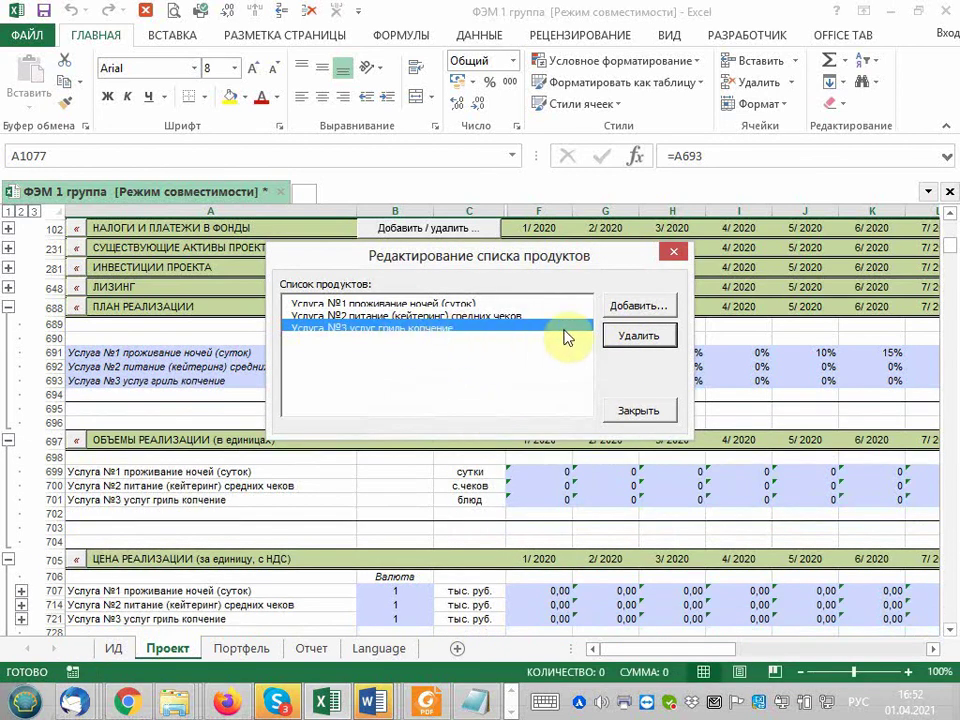
Enter 'услуга 4' as a new product name and switch to the Firefox news page.
click(625, 310)
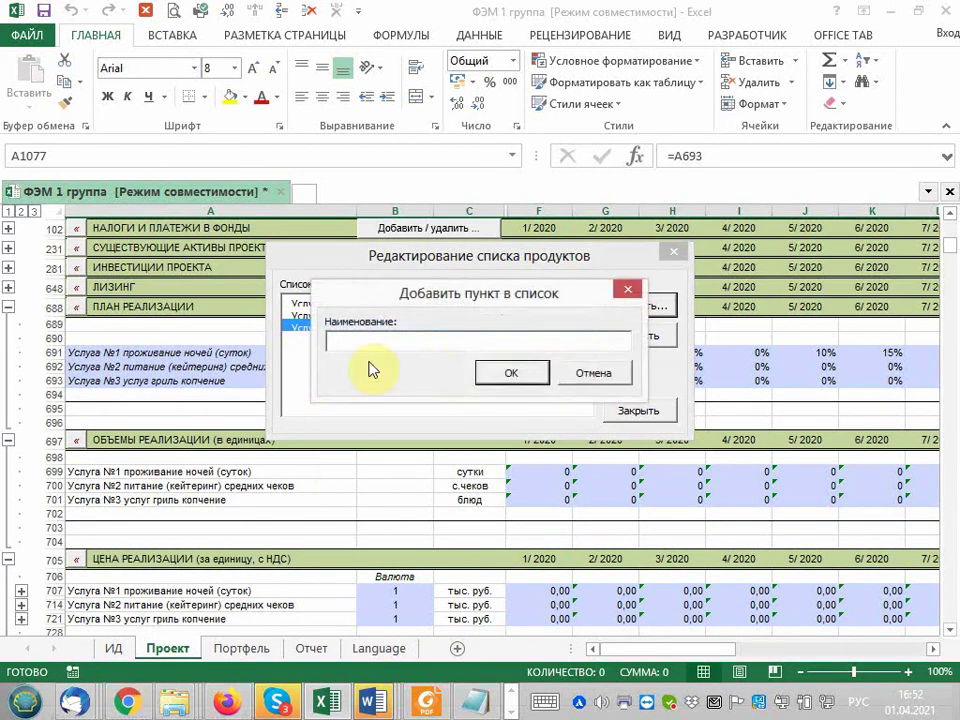
text(услу)
text(га 4)
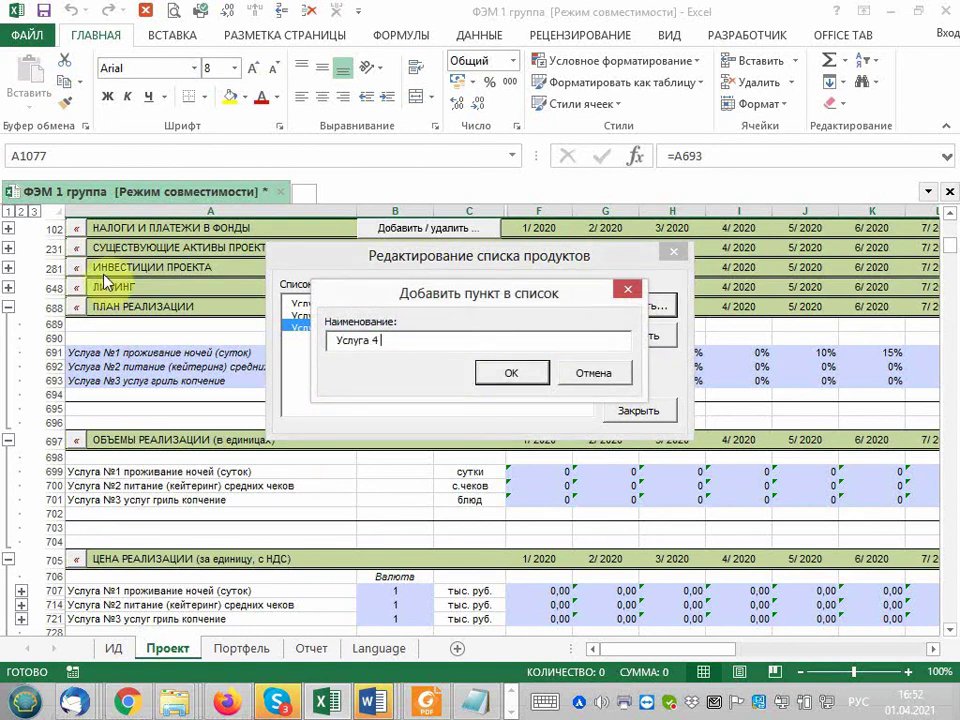
click(226, 703)
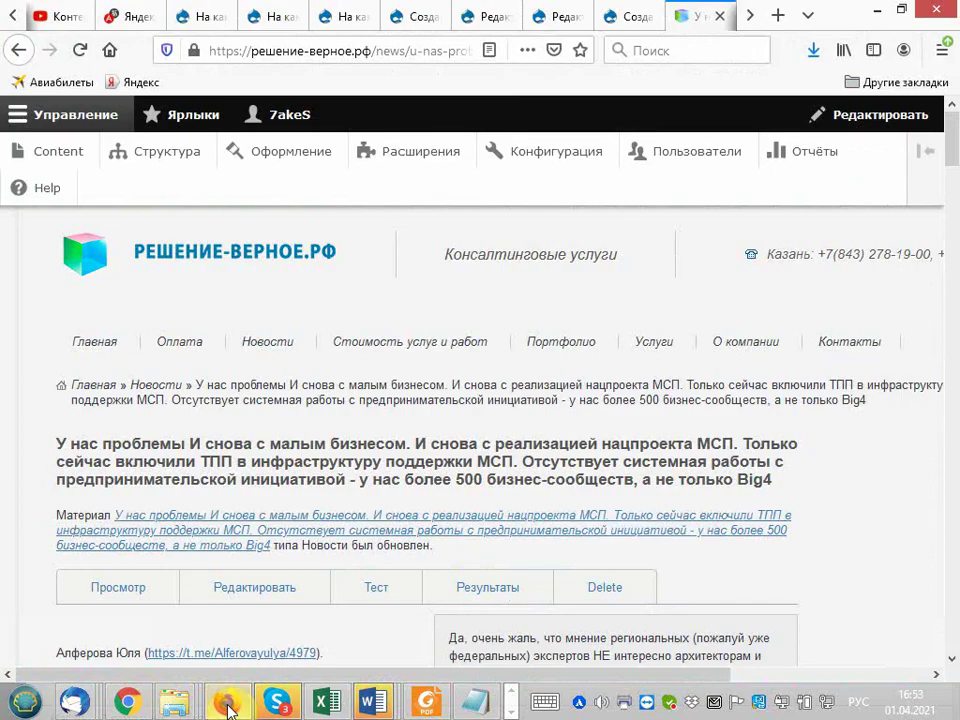
Filter the Drupal content list by the title 'сельский'.
click(58, 152)
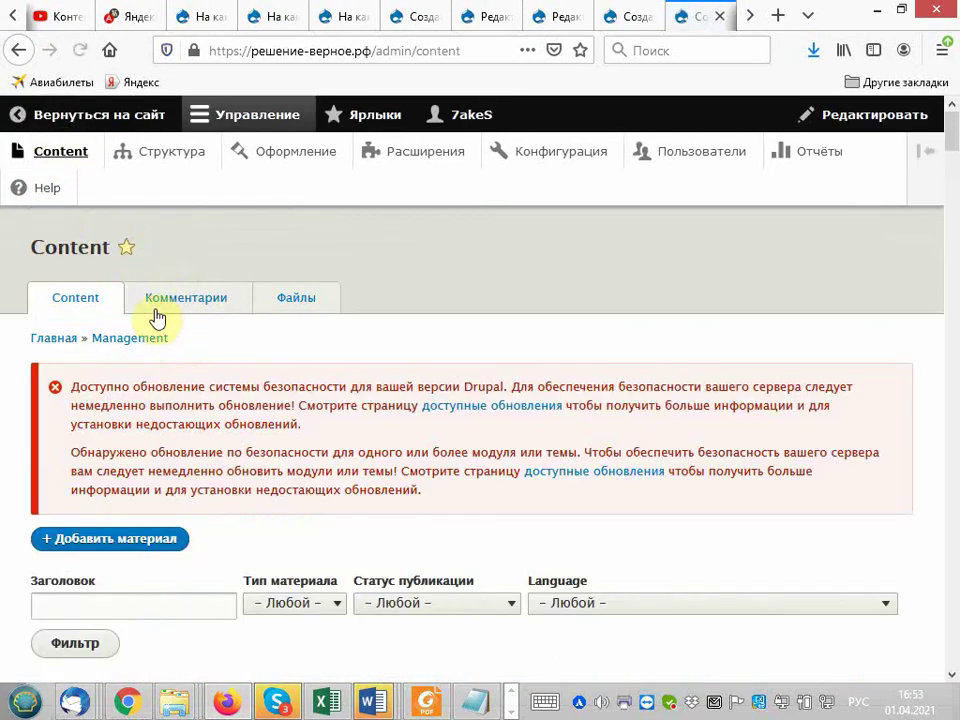
click(64, 603)
text(сельский)
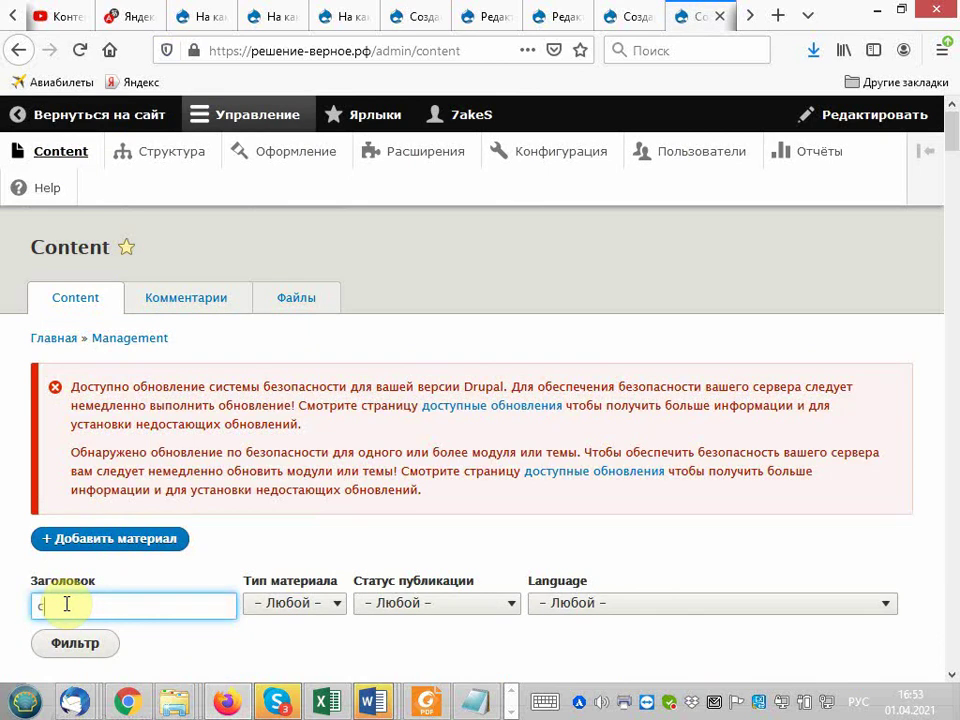
key(Return)
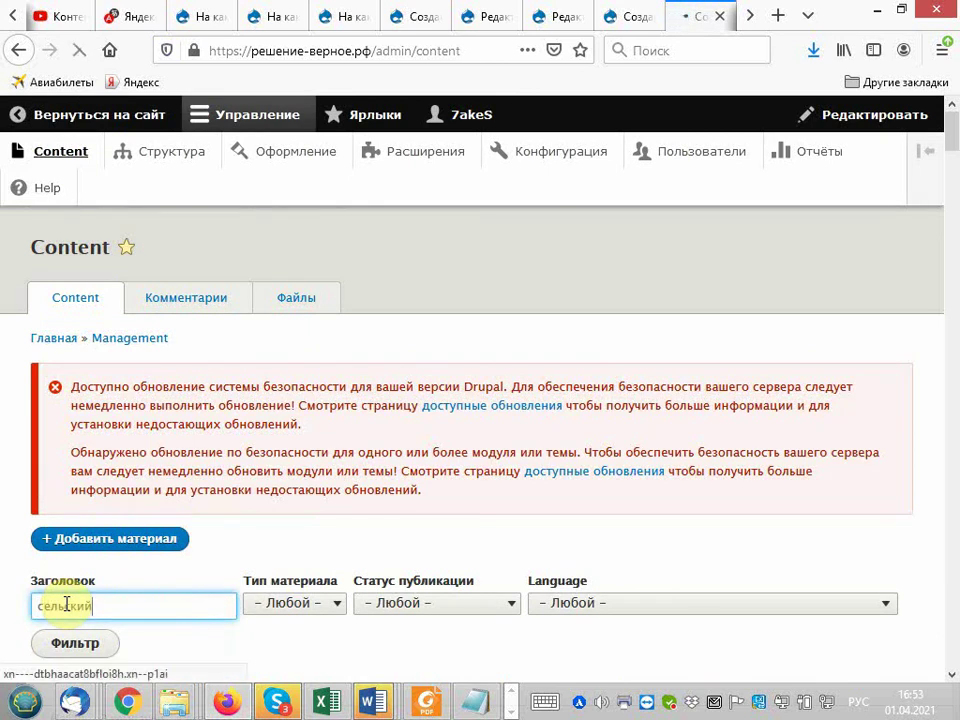
scroll(381, 574, down, 2)
scroll(150, 422, down, 4)
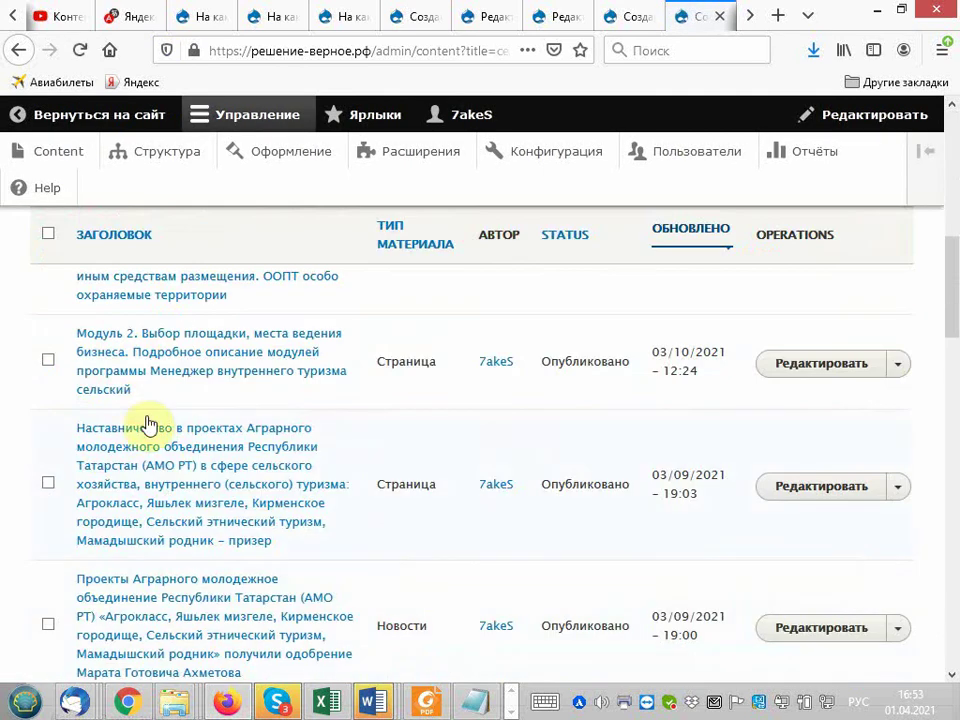
scroll(137, 352, up, 4)
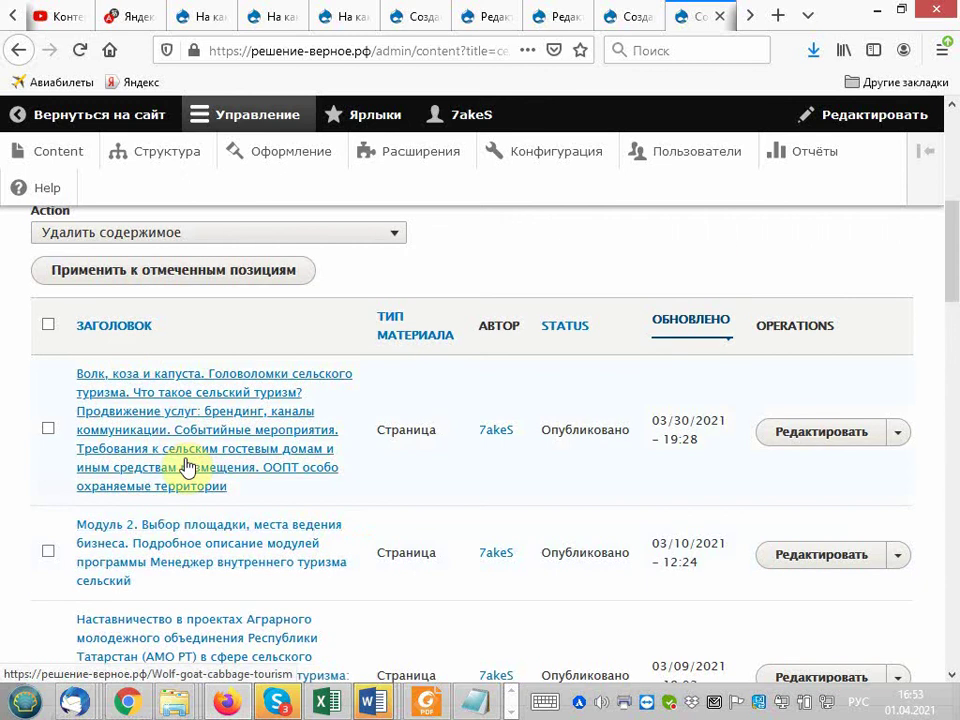
Open the 'Волк, коза и капуста' article and go to its Школа сельского туризма programme page.
click(211, 376)
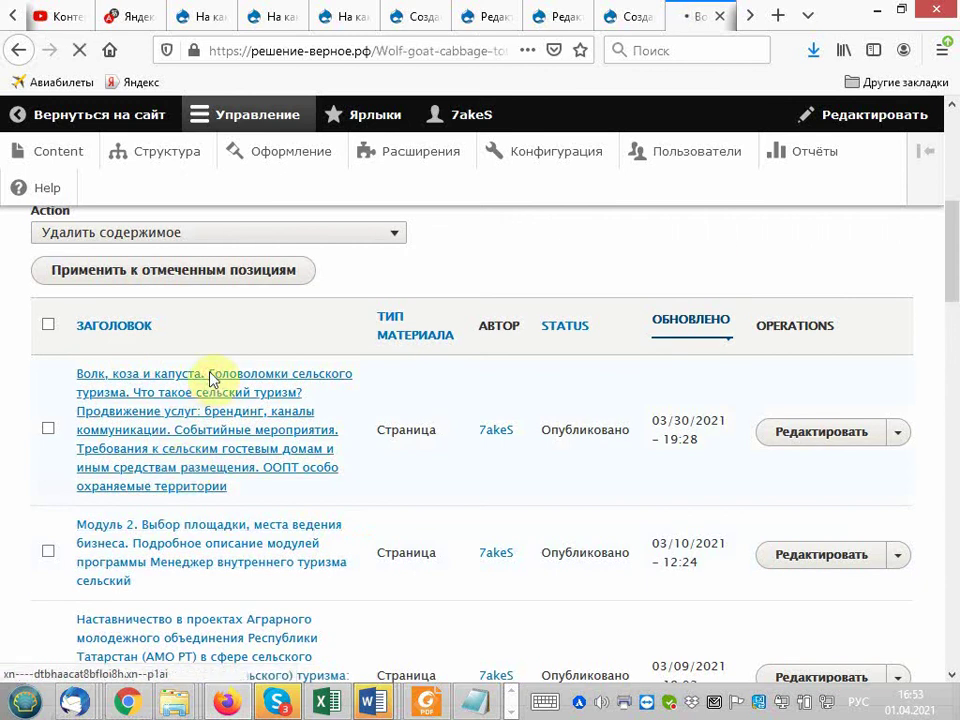
scroll(251, 443, down, 5)
scroll(251, 443, down, 5)
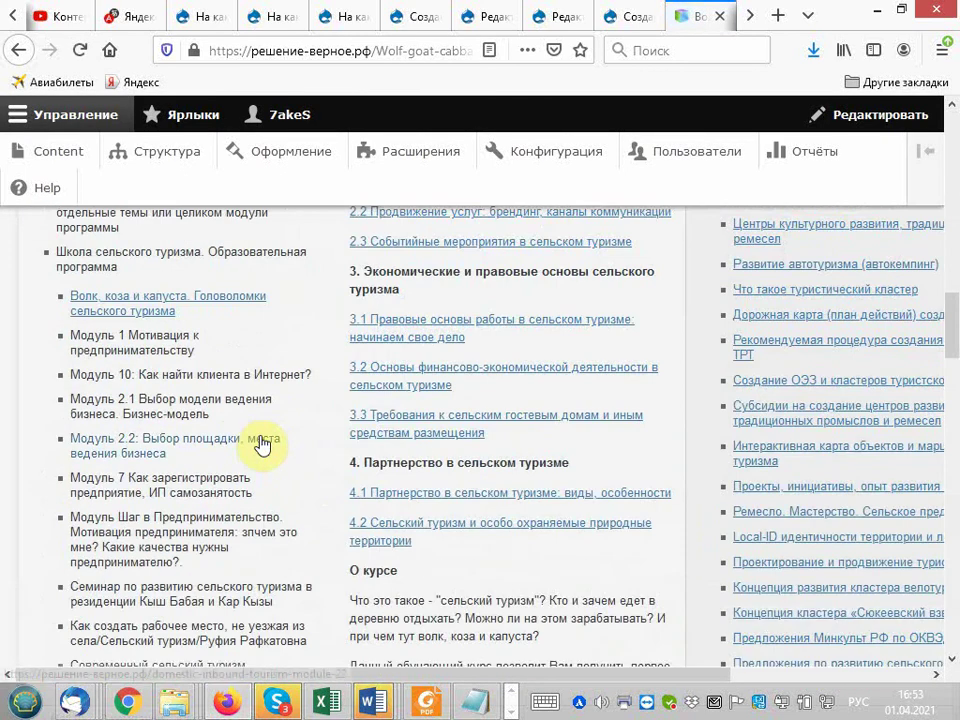
scroll(262, 443, down, 5)
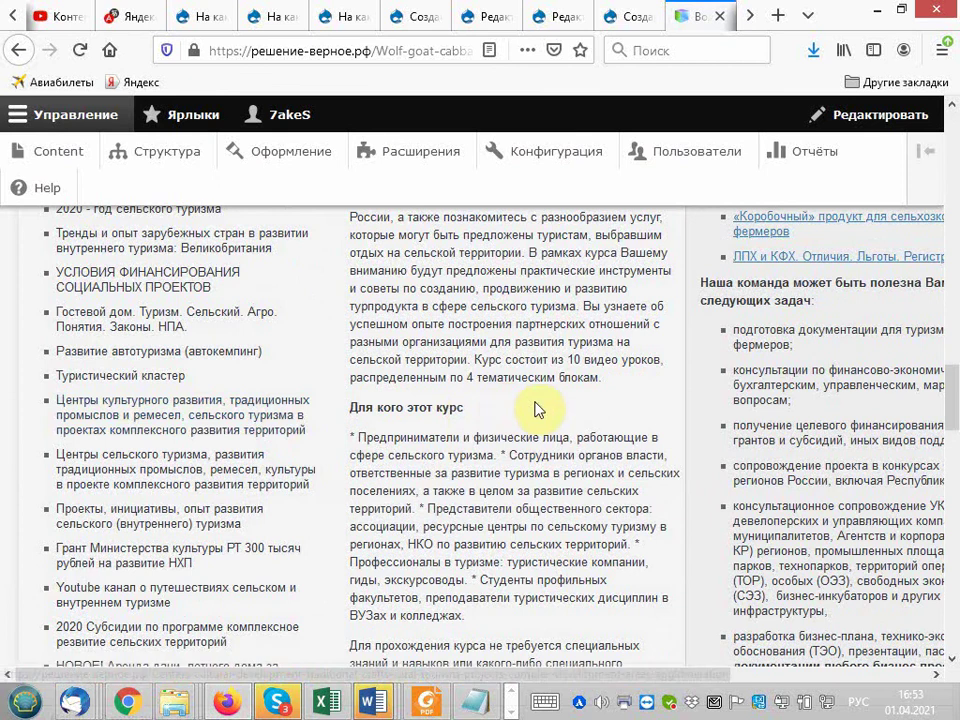
scroll(540, 408, down, 5)
scroll(540, 405, up, 5)
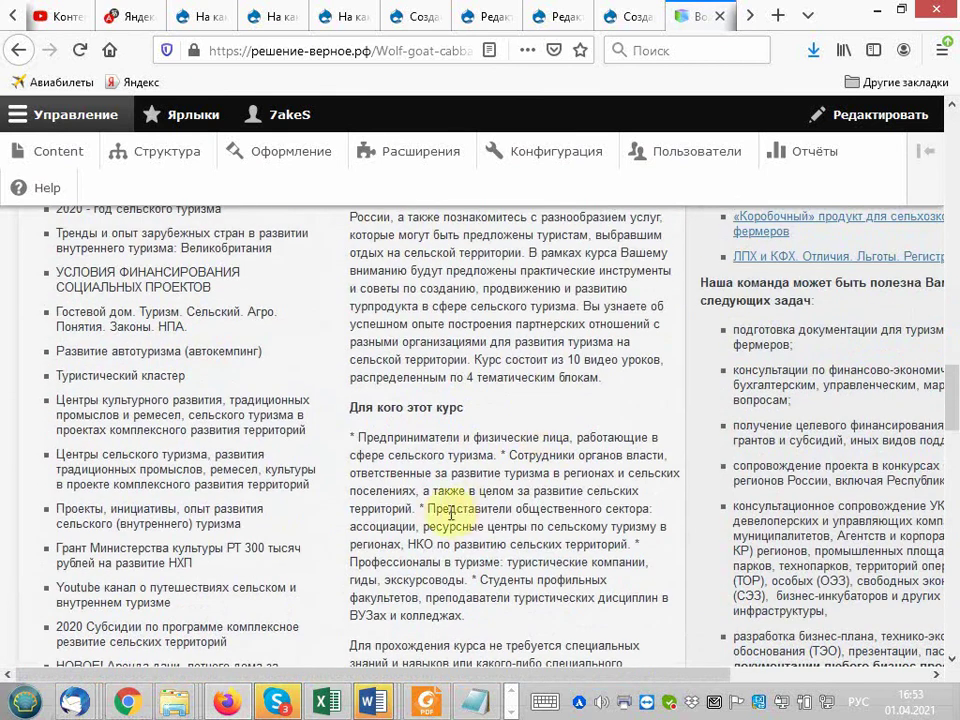
scroll(450, 473, up, 5)
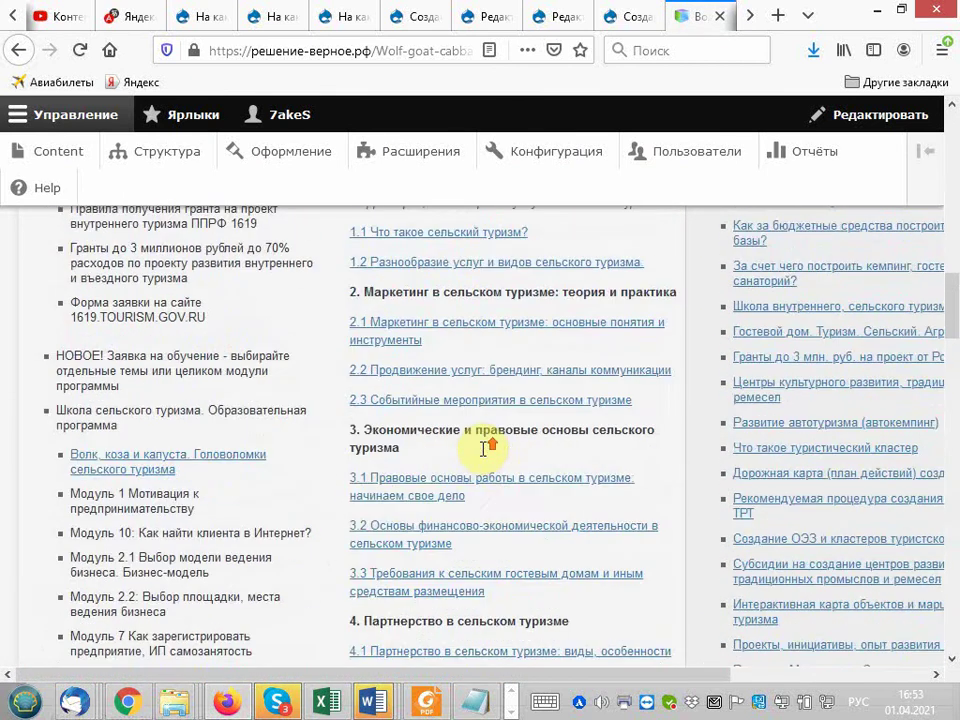
scroll(488, 445, up, 6)
click(151, 543)
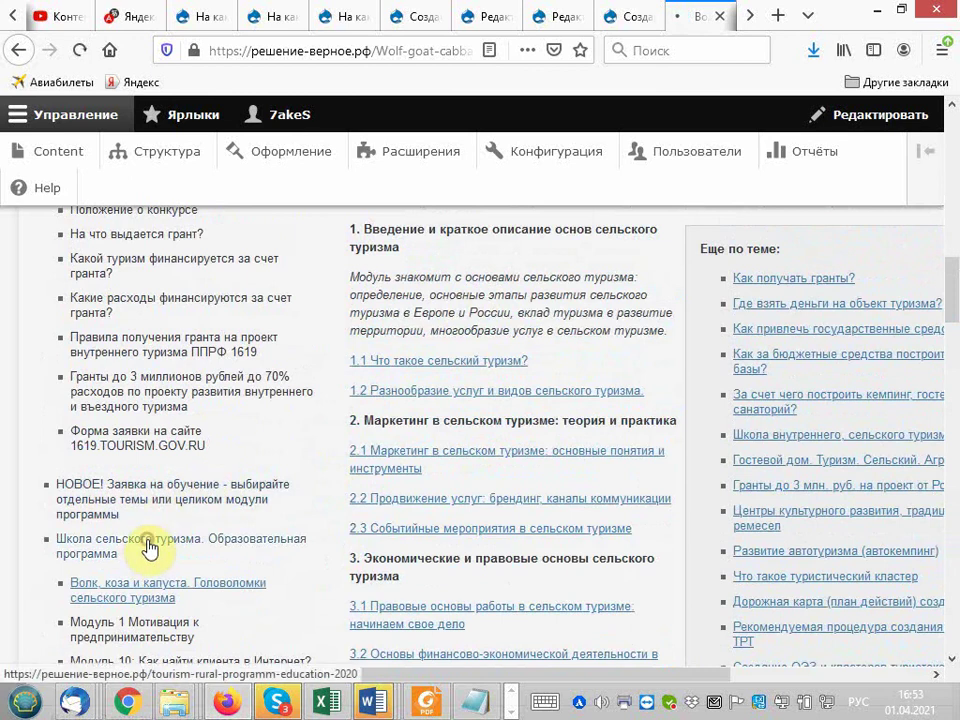
scroll(306, 479, down, 8)
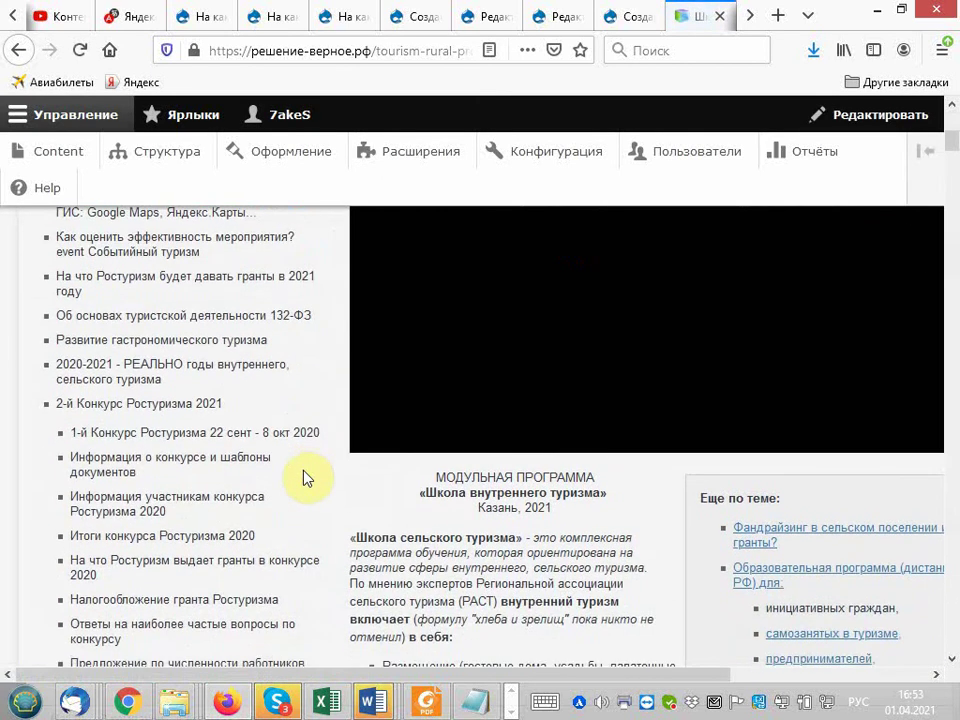
scroll(306, 479, down, 5)
scroll(308, 476, up, 3)
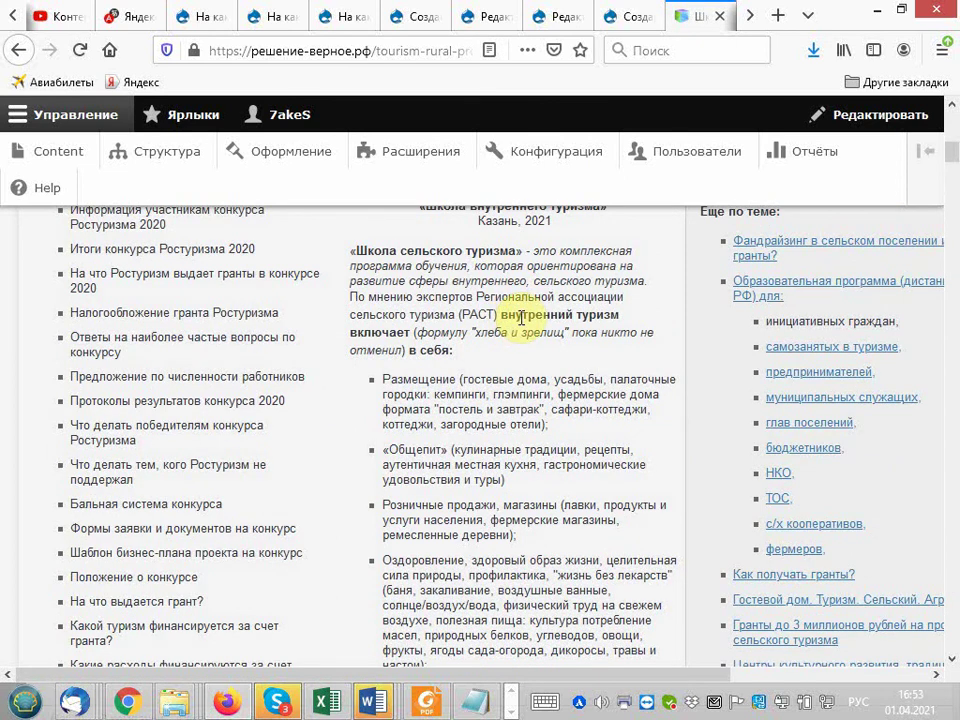
scroll(480, 315, down, 2)
drag(429, 284, 598, 342)
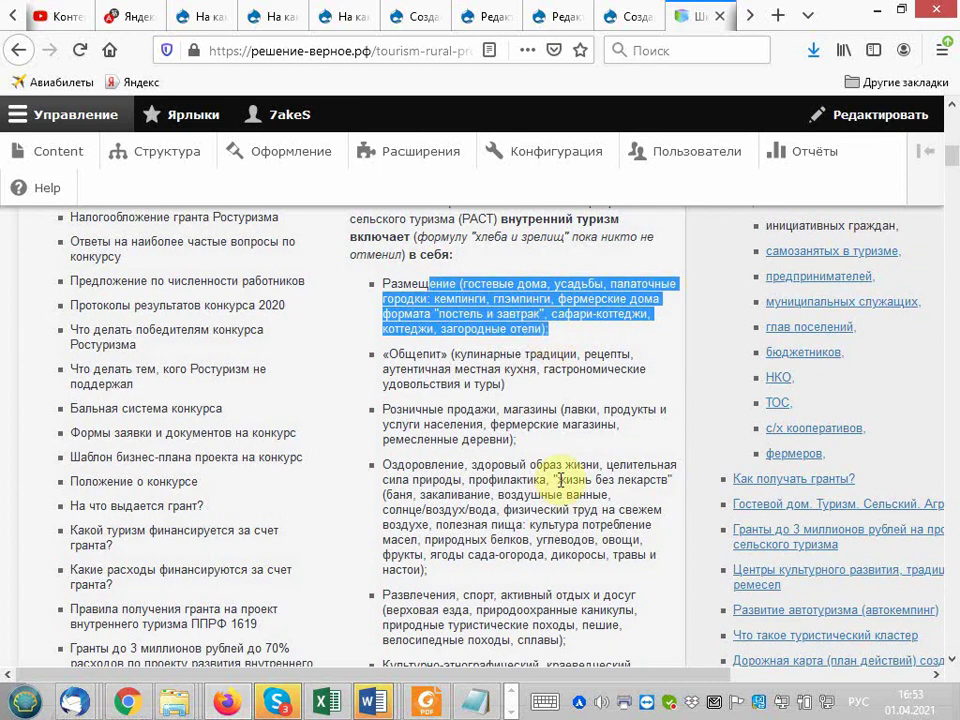
drag(430, 354, 537, 384)
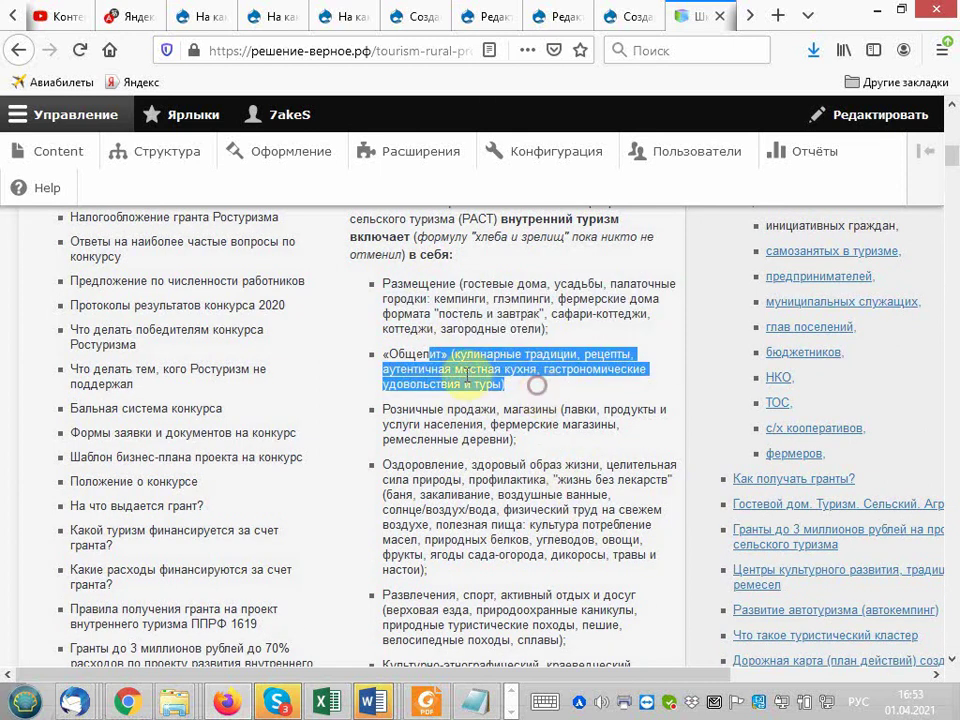
click(467, 375)
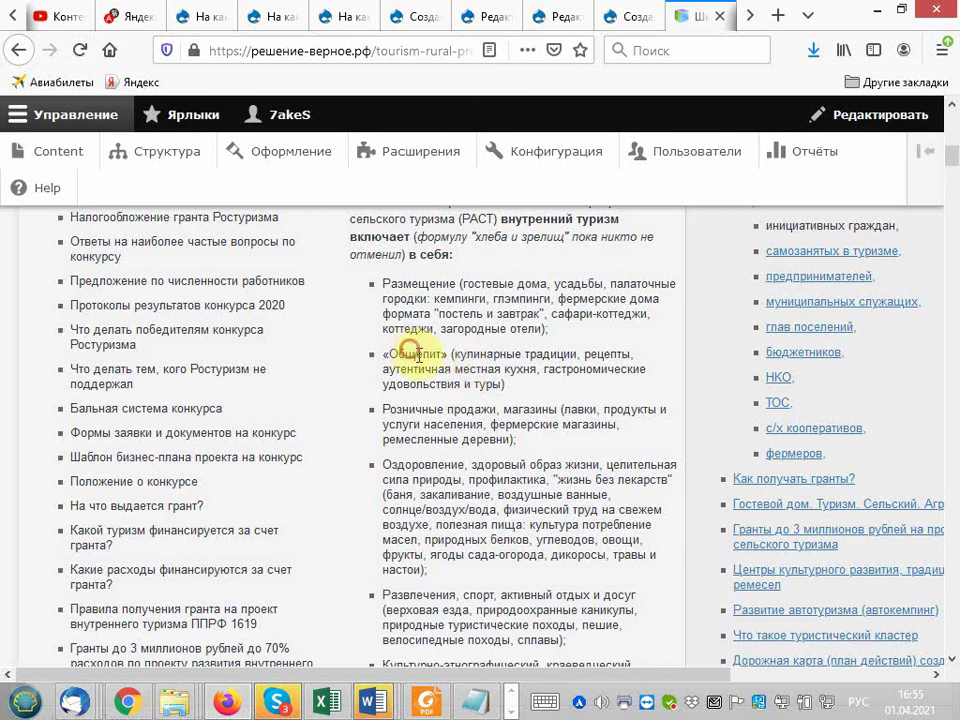
drag(405, 354, 470, 386)
scroll(487, 410, down, 2)
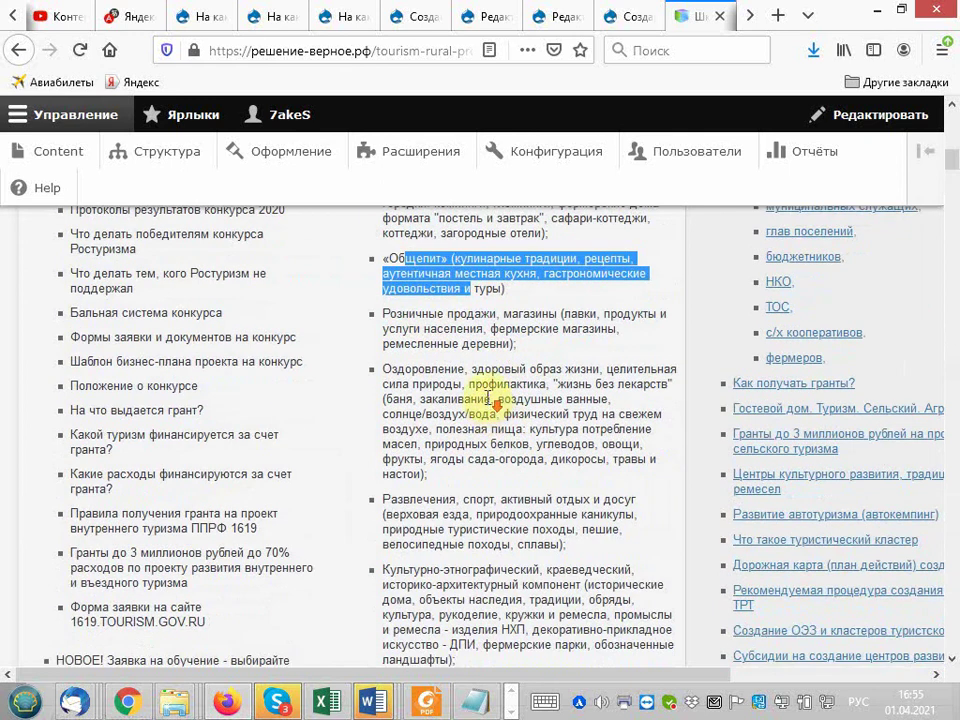
click(425, 307)
drag(518, 344, 407, 330)
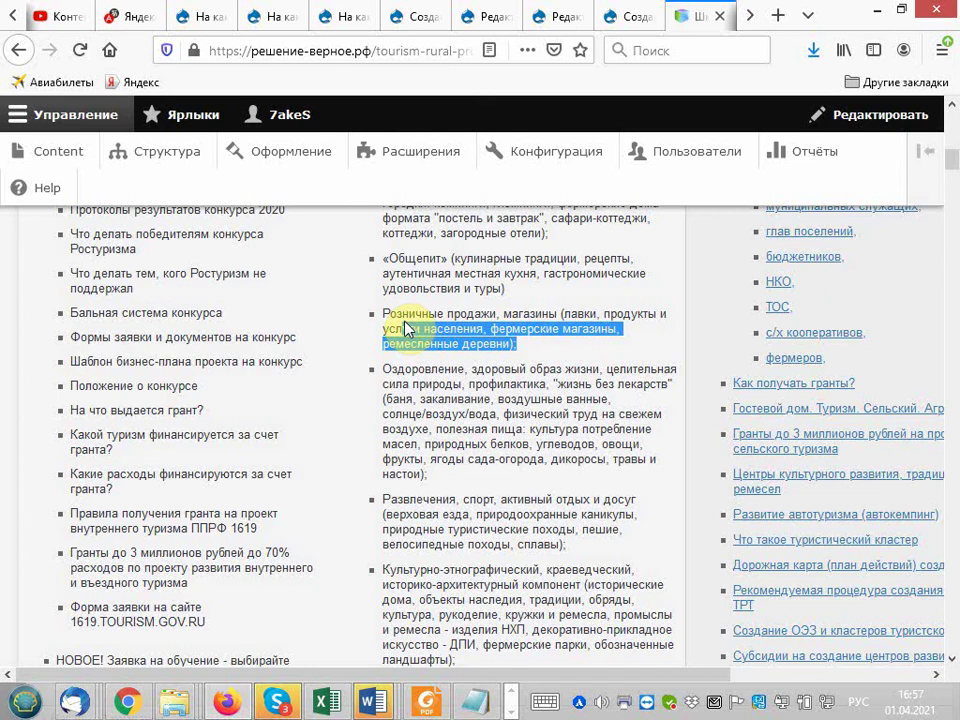
mouse_move(404, 369)
mouse_down()
mouse_move(474, 445)
mouse_move(485, 476)
mouse_up()
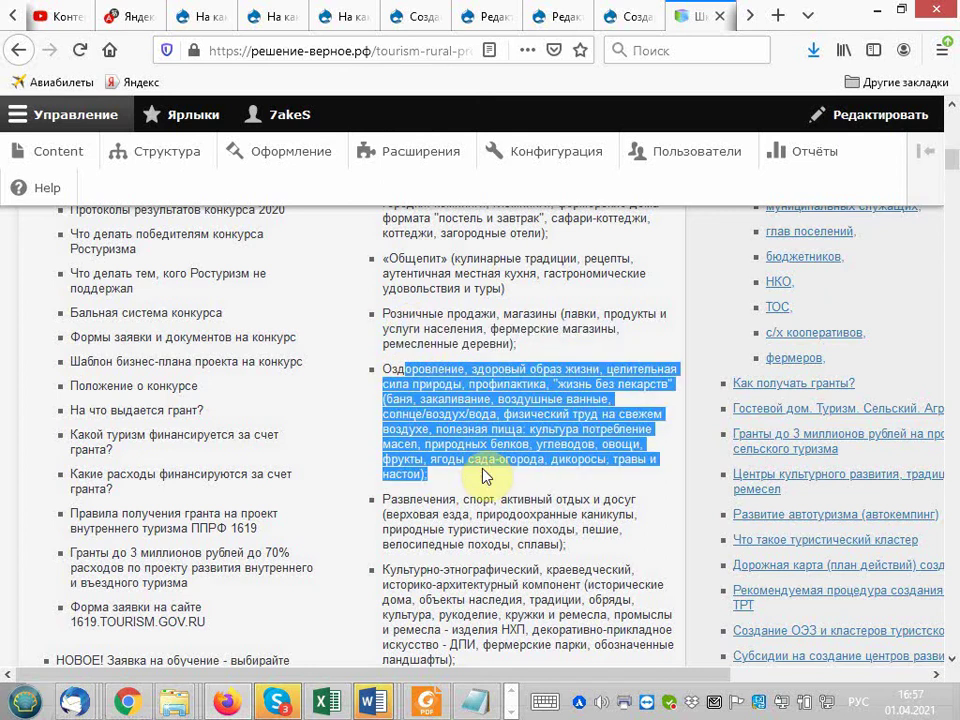
click(485, 476)
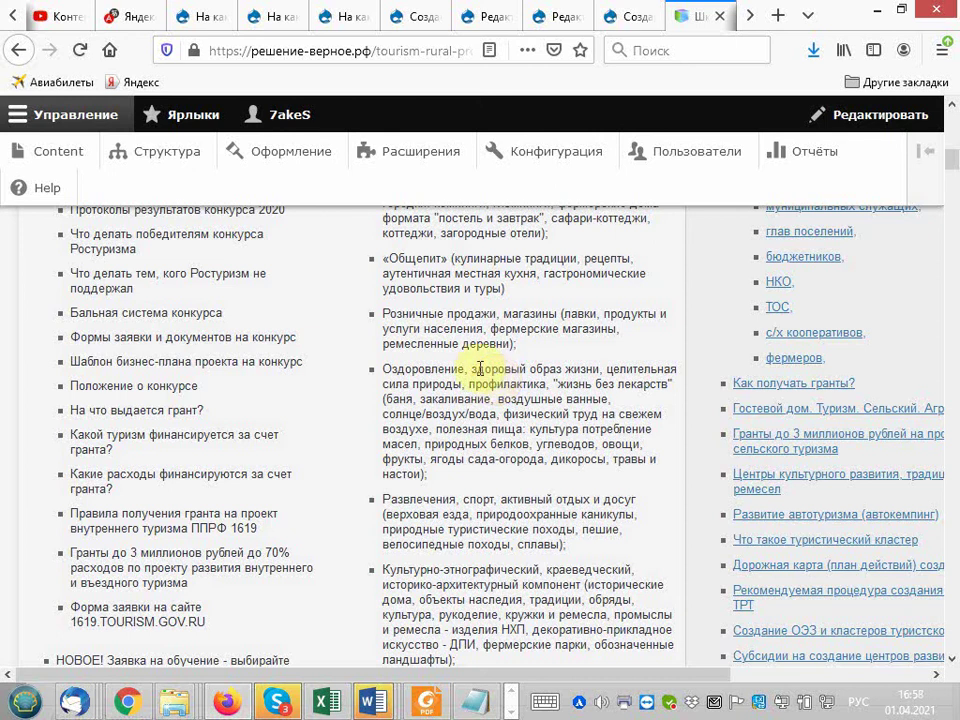
triple_click(435, 369)
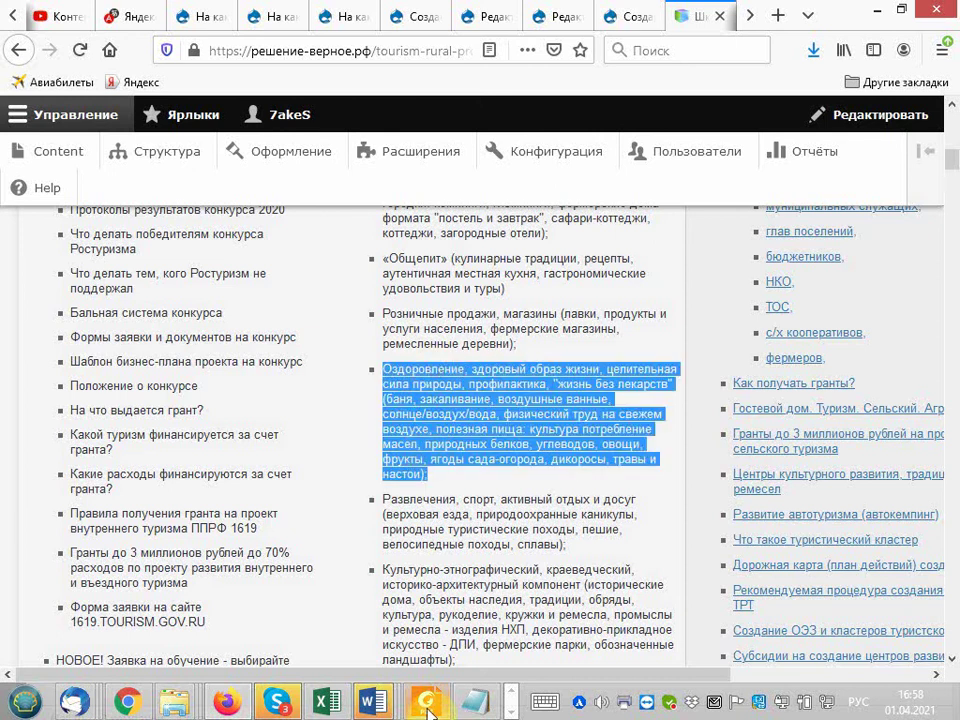
mouse_move(428, 708)
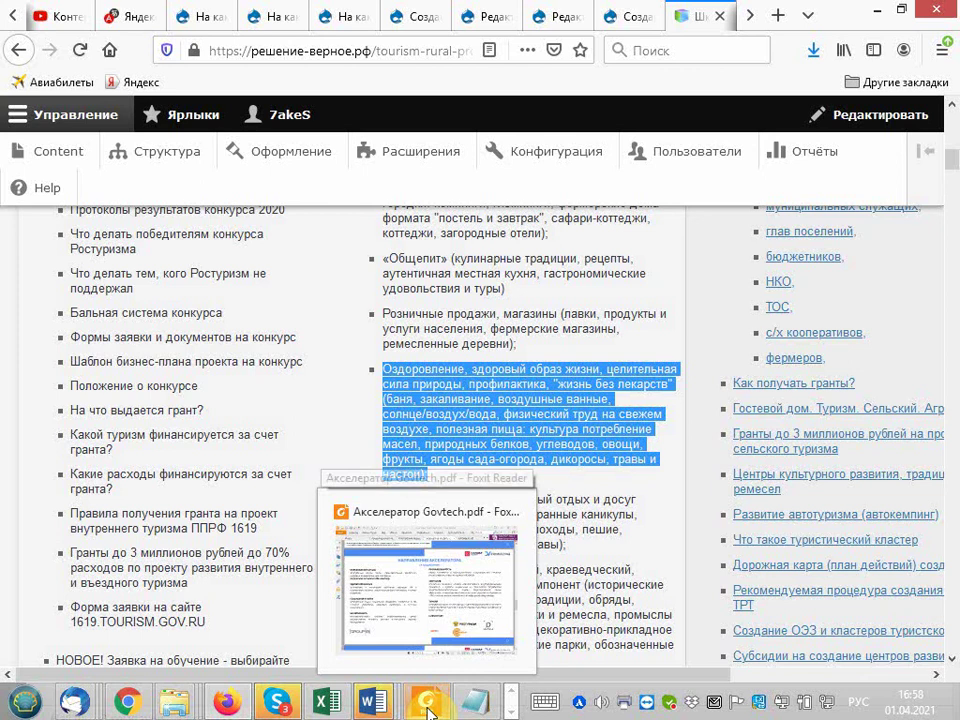
click(519, 396)
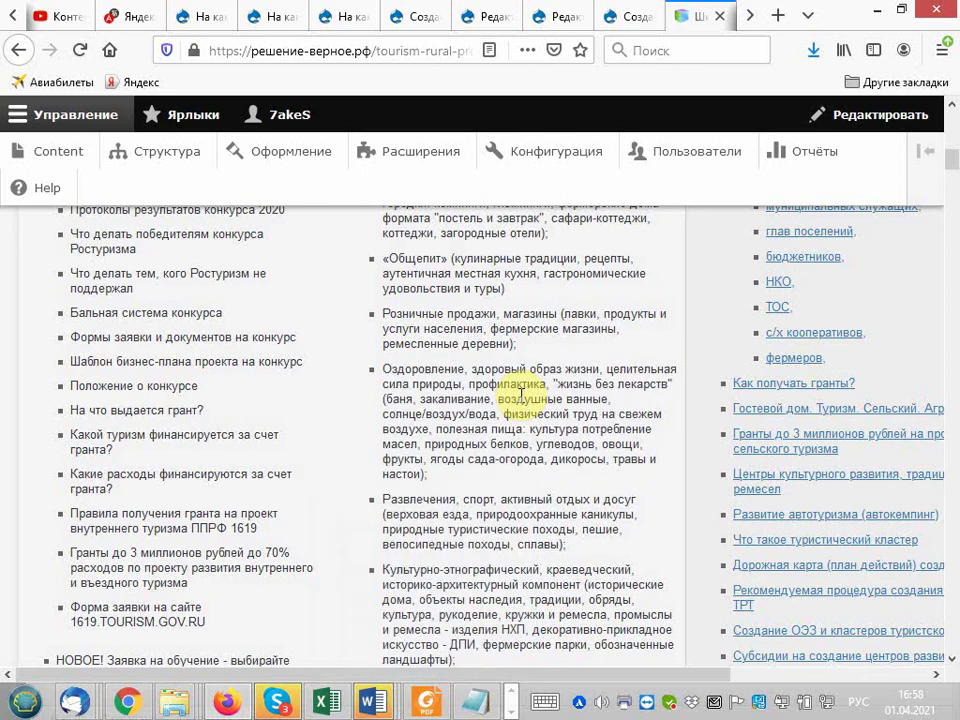
click(519, 498)
drag(583, 512, 588, 512)
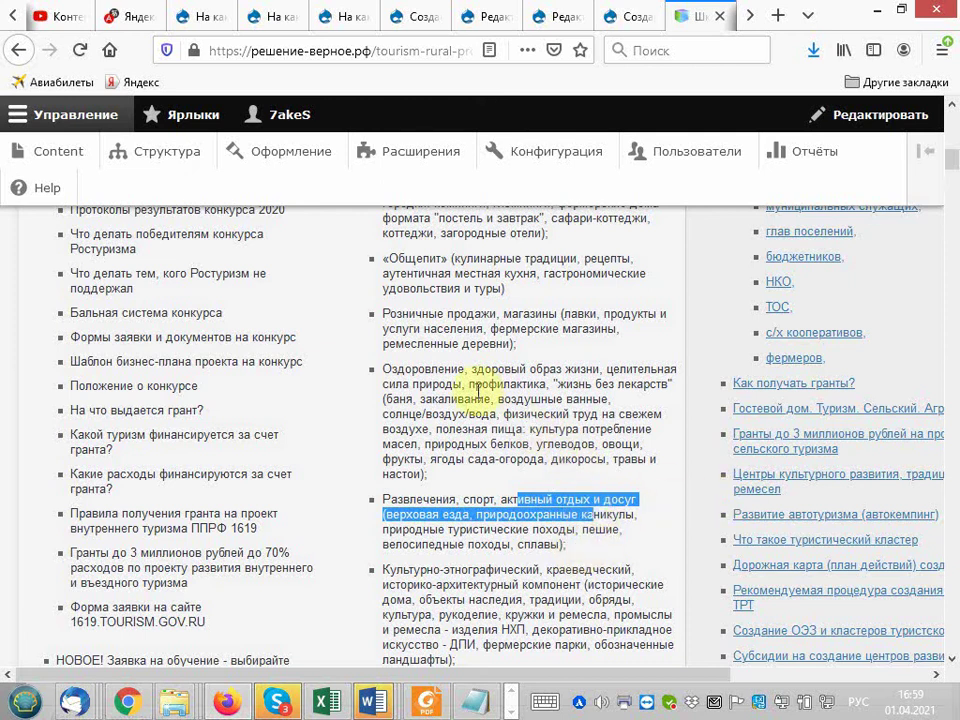
mouse_move(418, 369)
mouse_down()
mouse_move(517, 460)
mouse_move(518, 478)
mouse_up()
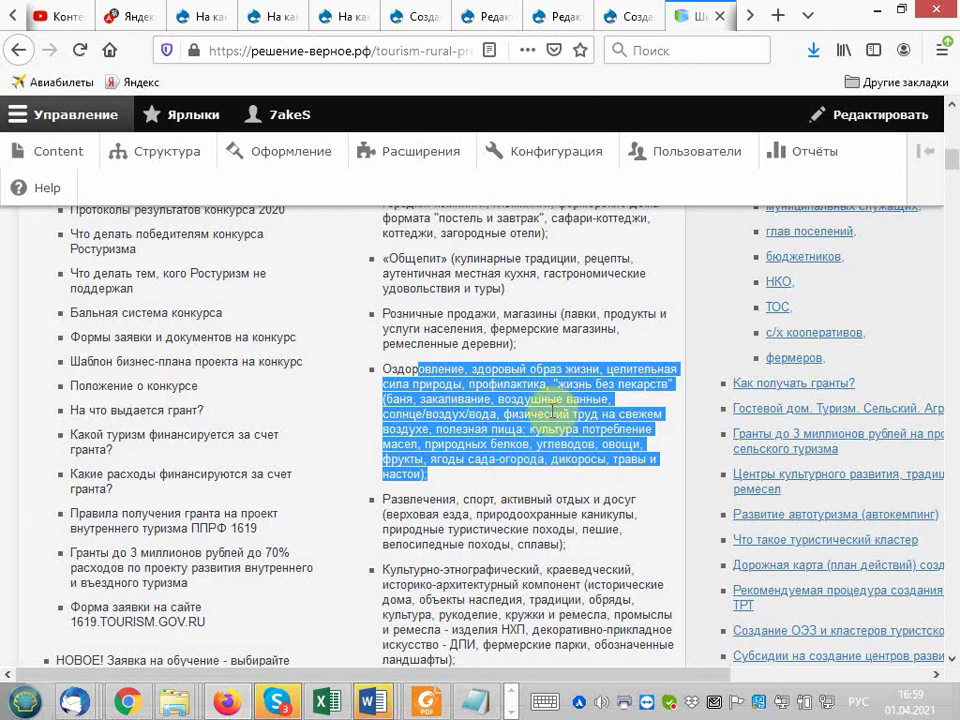
double_click(550, 412)
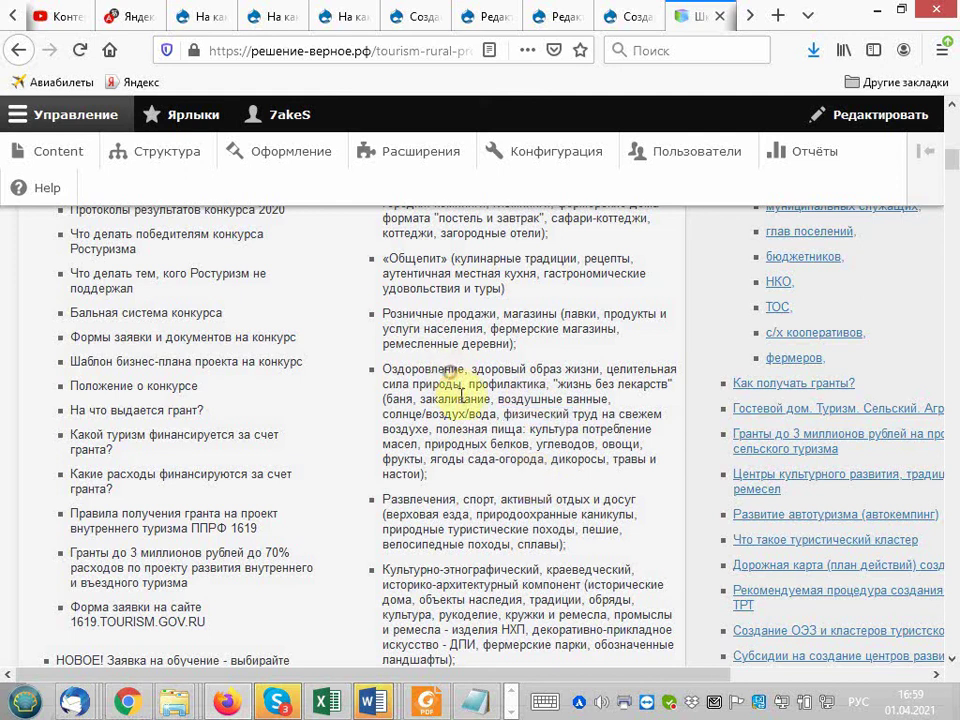
drag(451, 372, 478, 456)
scroll(478, 456, down, 1)
scroll(478, 456, down, 2)
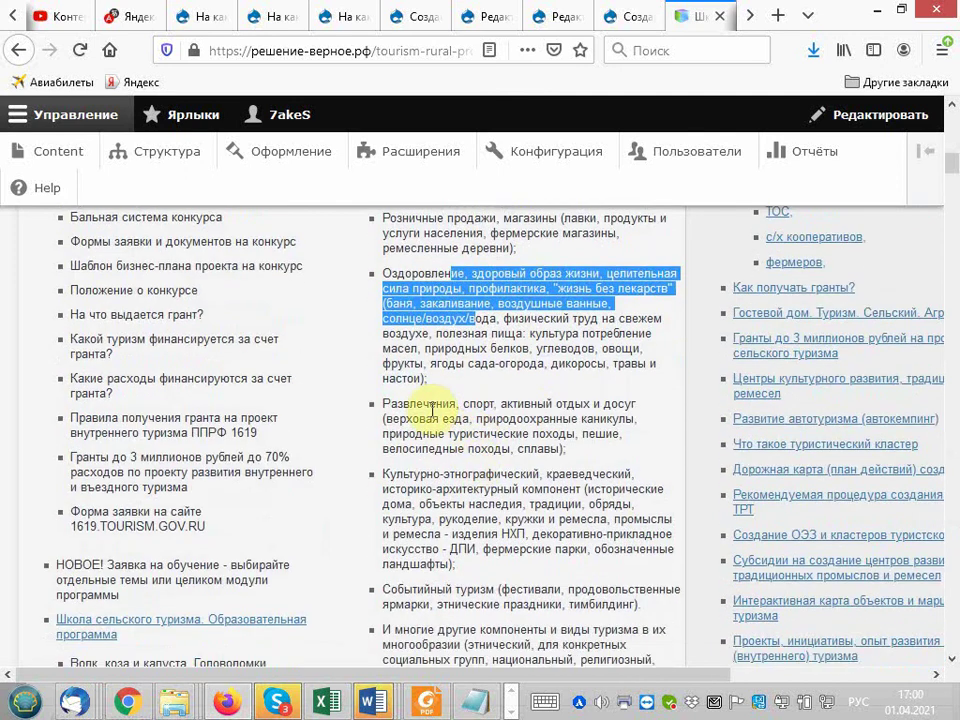
drag(429, 404, 566, 452)
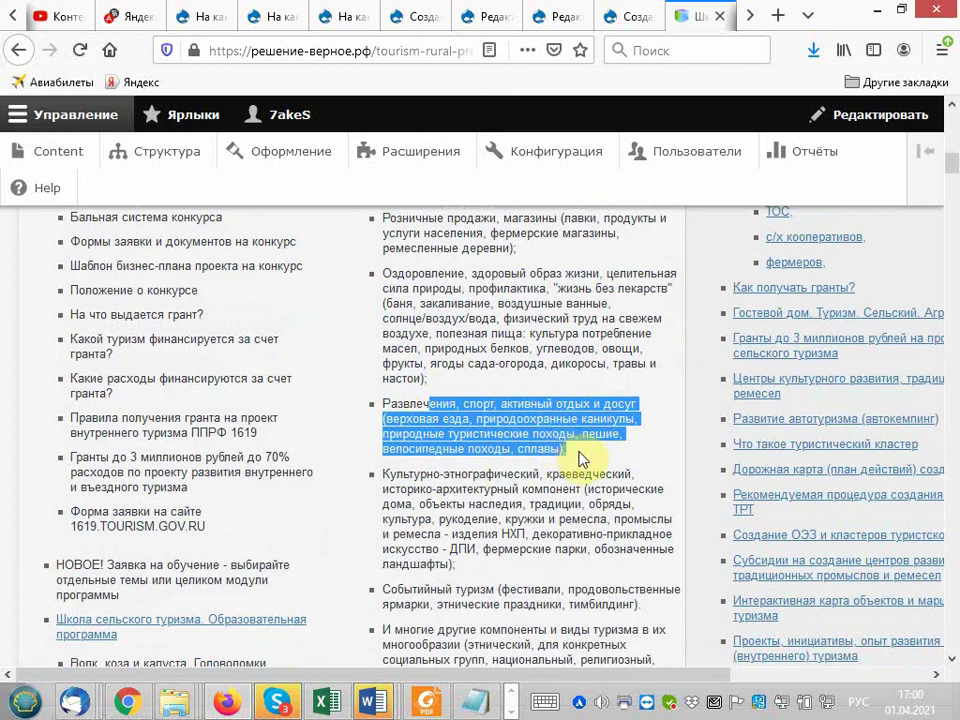
double_click(537, 449)
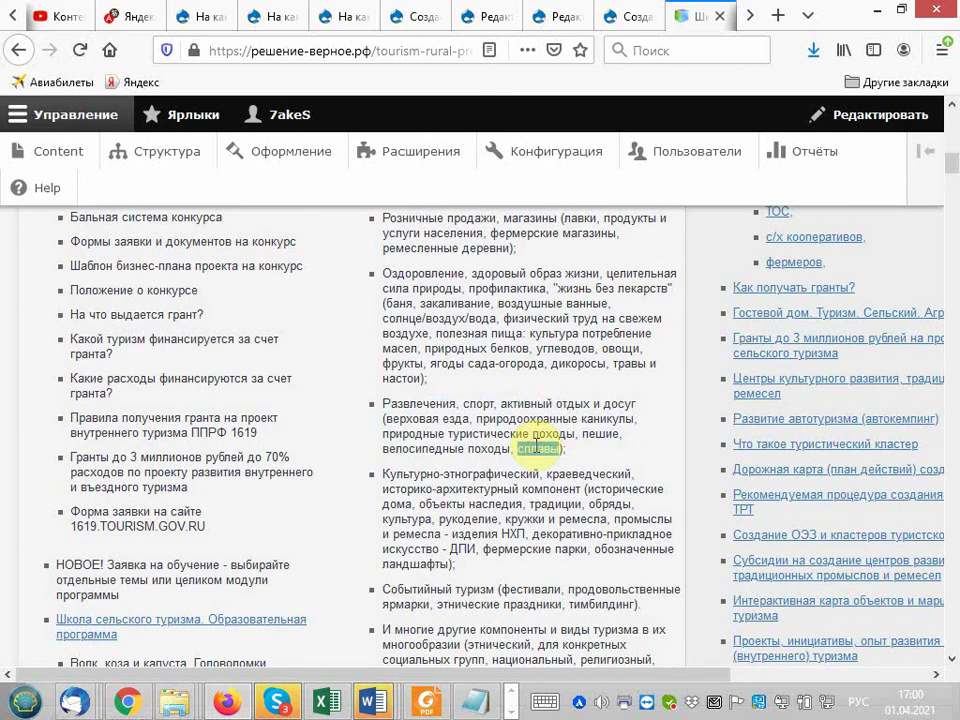
scroll(494, 398, down, 2)
click(414, 380)
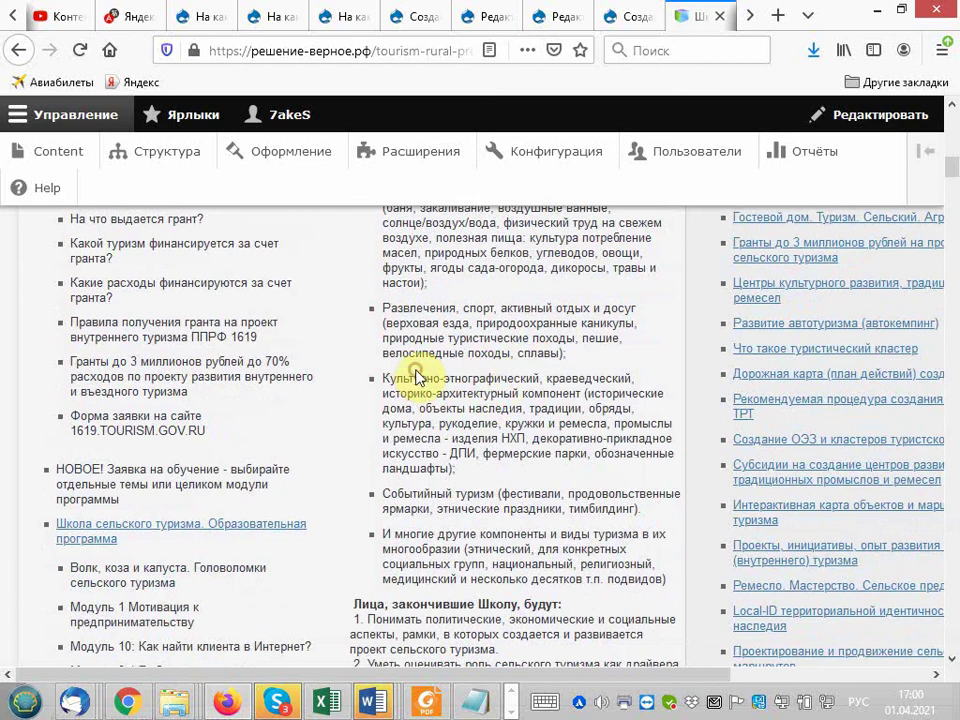
mouse_move(414, 380)
mouse_down()
mouse_move(580, 393)
mouse_move(596, 424)
mouse_up()
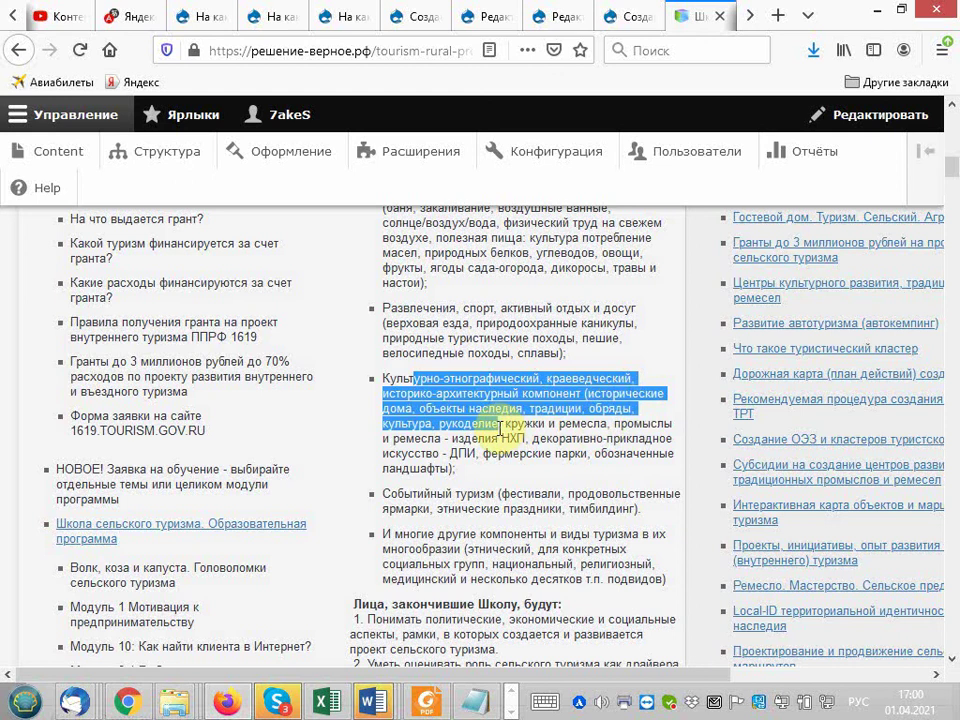
drag(596, 424, 495, 424)
double_click(443, 408)
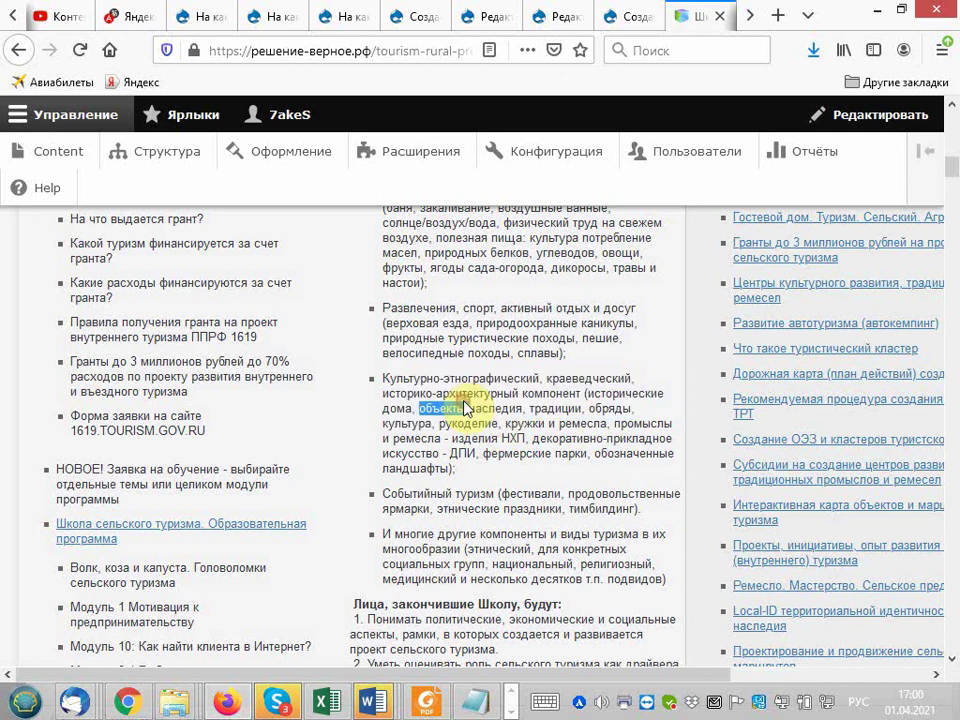
double_click(555, 408)
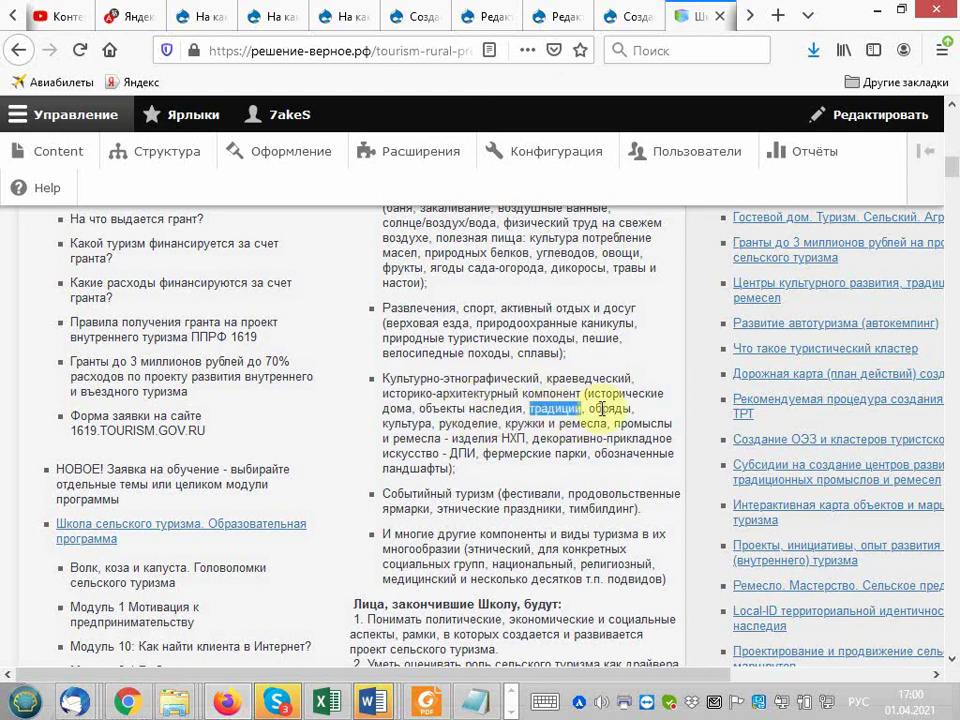
double_click(605, 408)
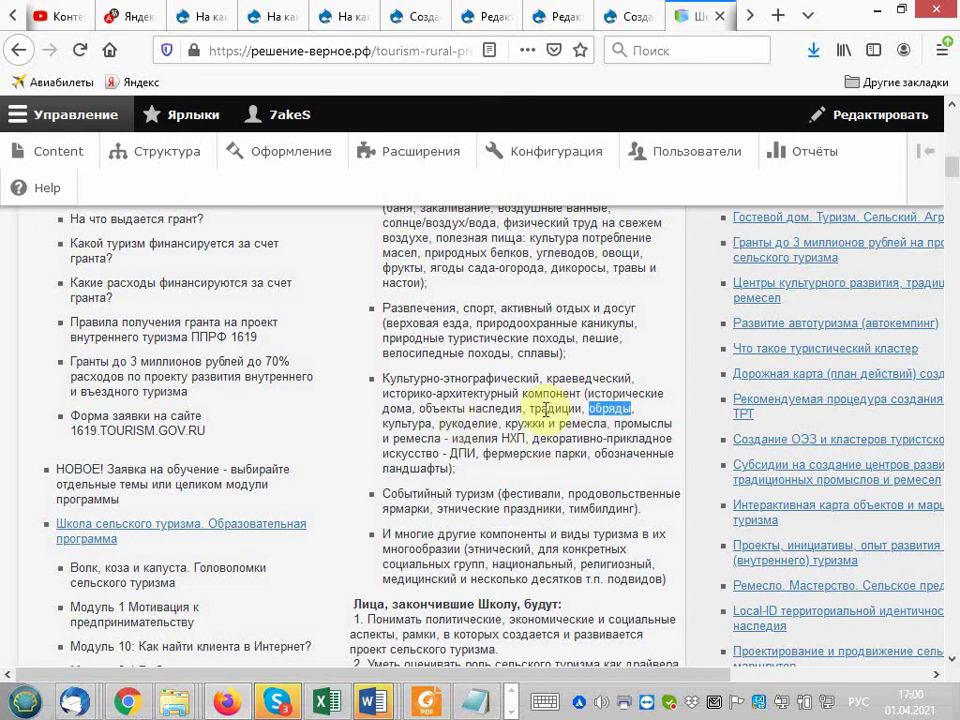
click(477, 408)
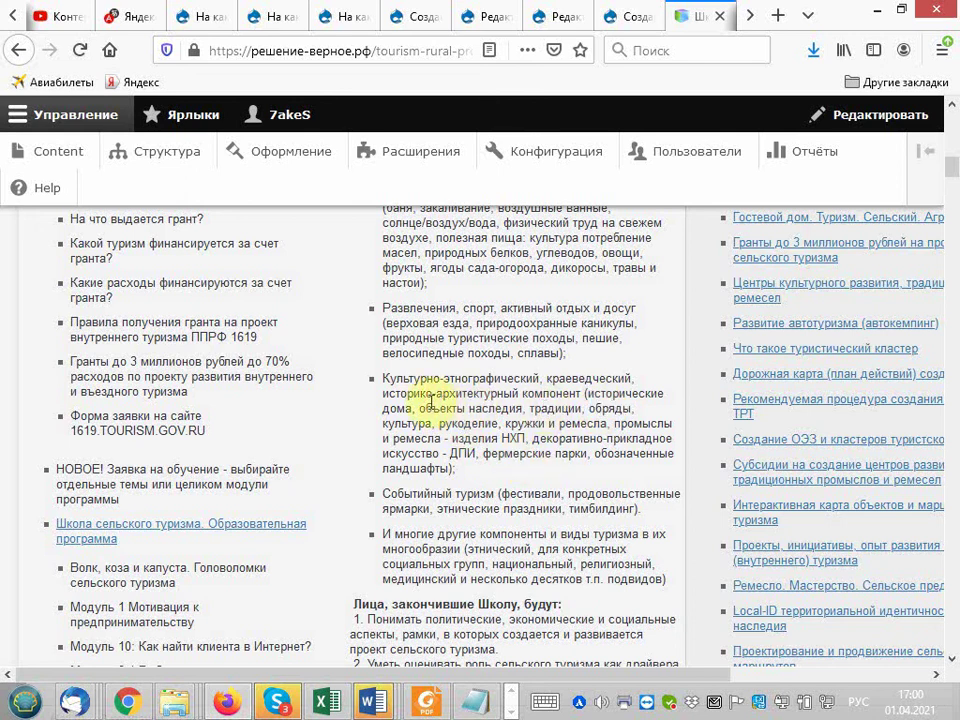
drag(526, 408, 594, 424)
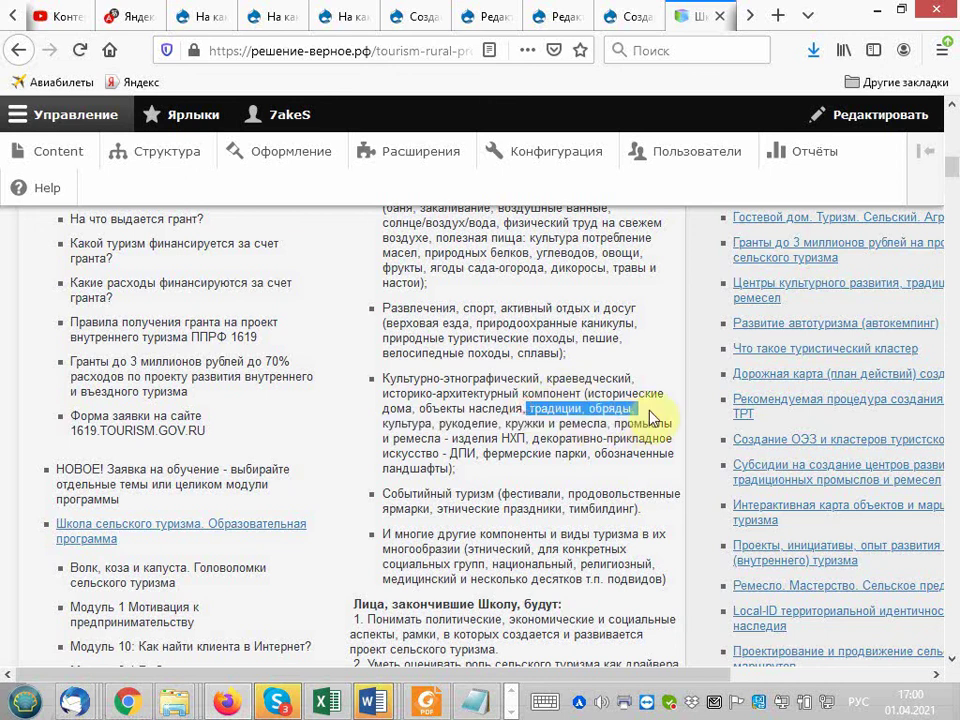
scroll(505, 424, up, 5)
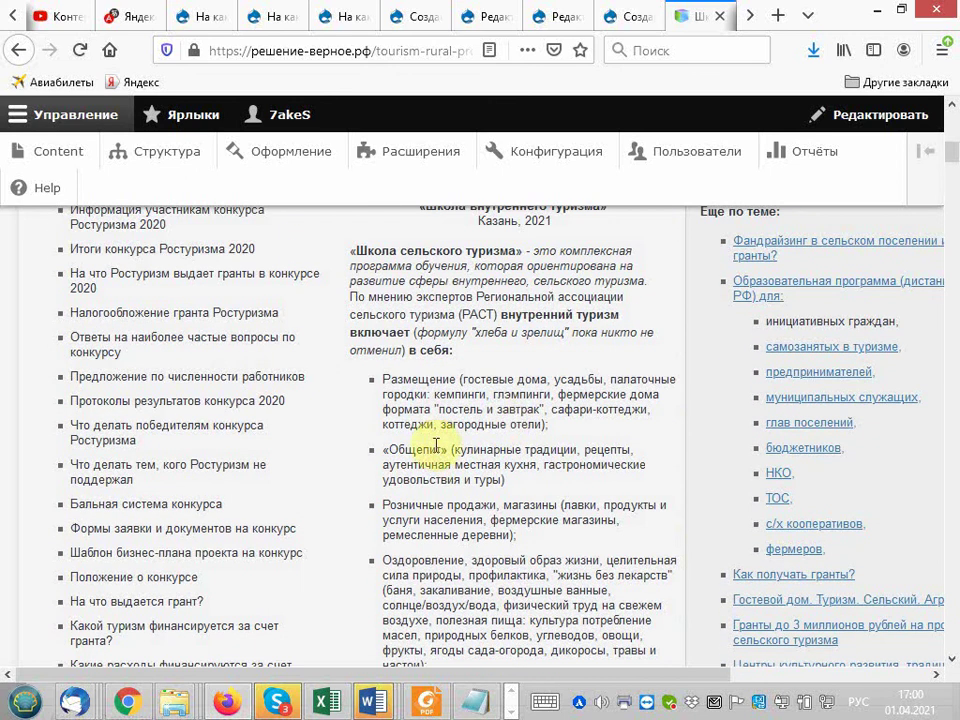
drag(467, 450, 549, 490)
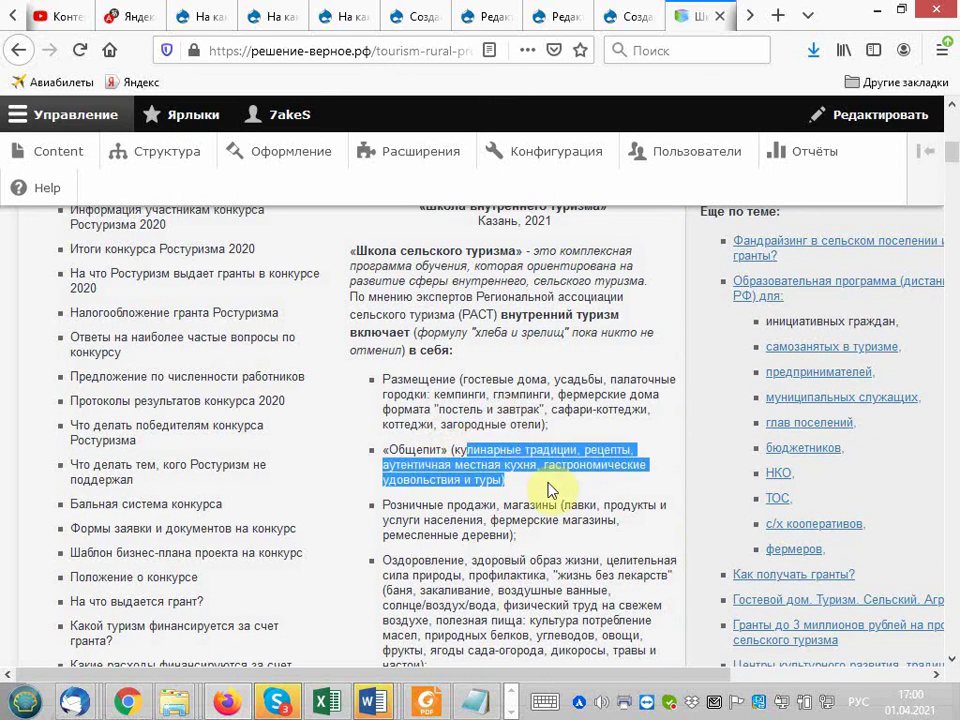
scroll(549, 490, down, 5)
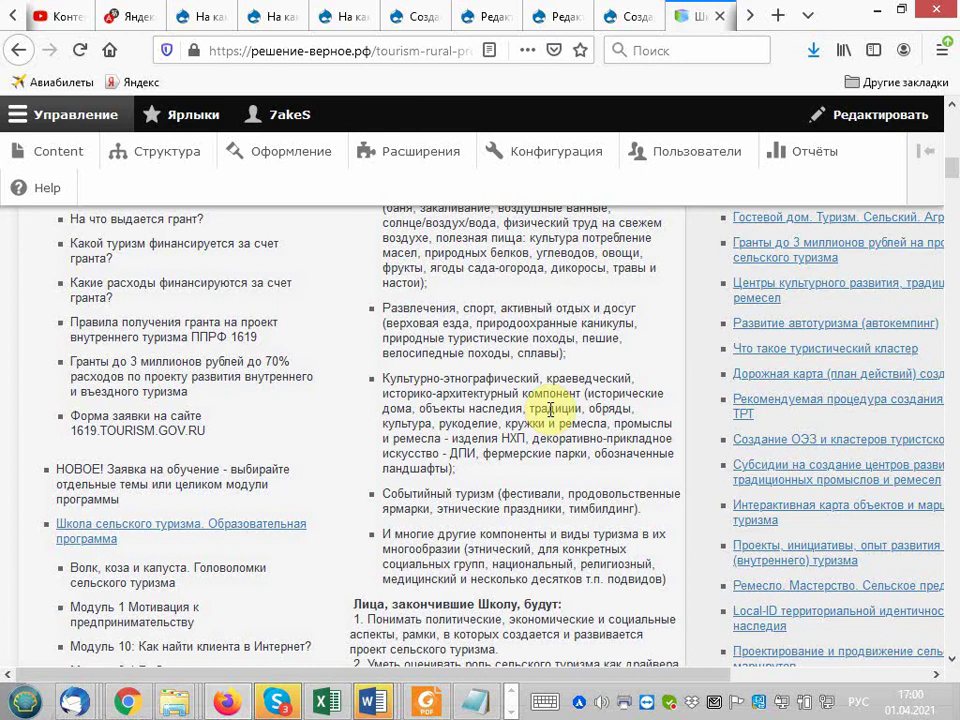
drag(446, 494, 540, 510)
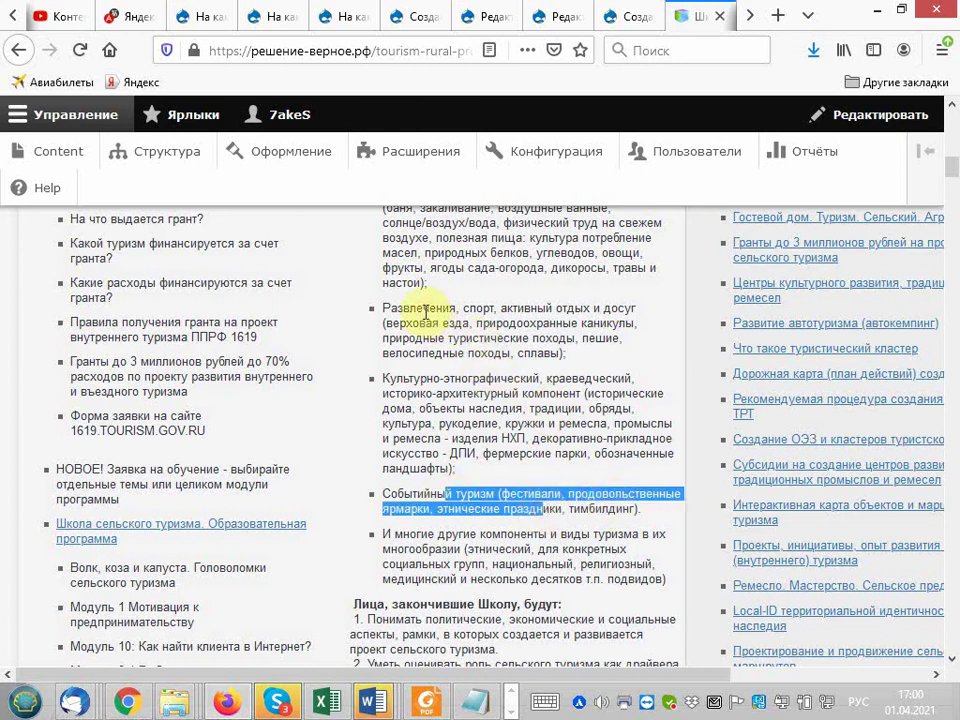
drag(415, 309, 498, 310)
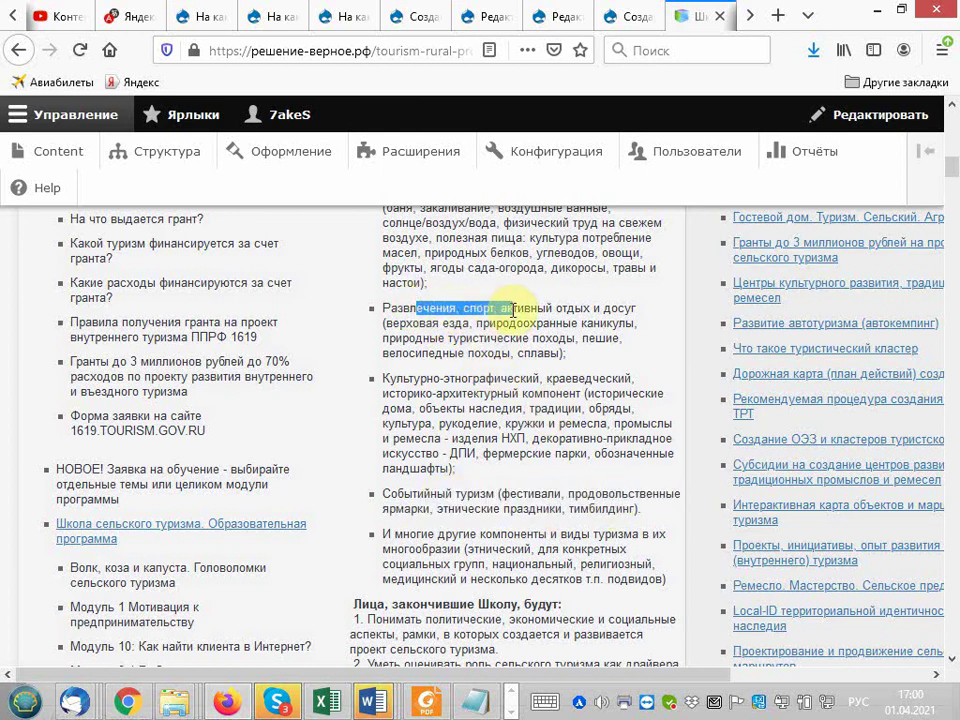
mouse_move(438, 494)
mouse_down()
mouse_move(529, 492)
mouse_move(585, 505)
mouse_up()
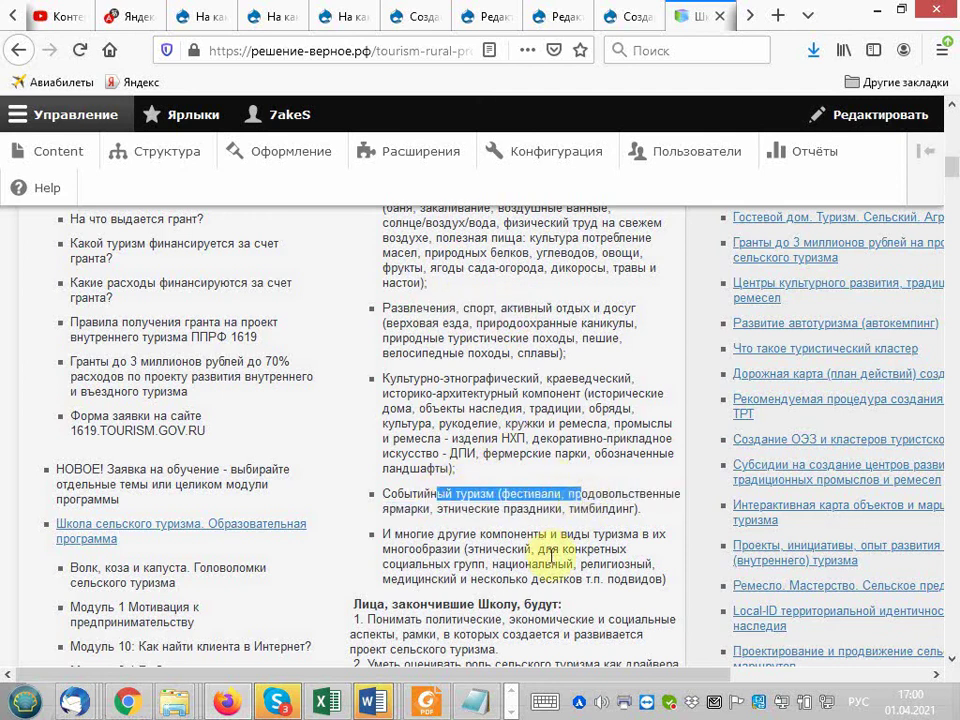
scroll(550, 557, down, 2)
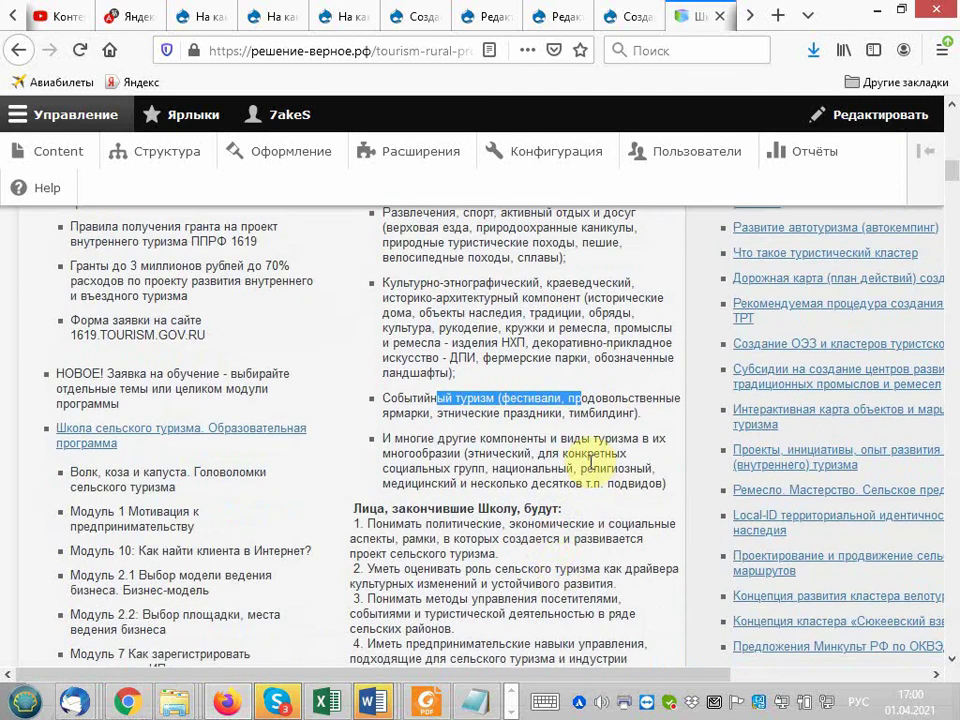
scroll(590, 455, up, 1)
scroll(560, 420, up, 4)
scroll(545, 430, up, 4)
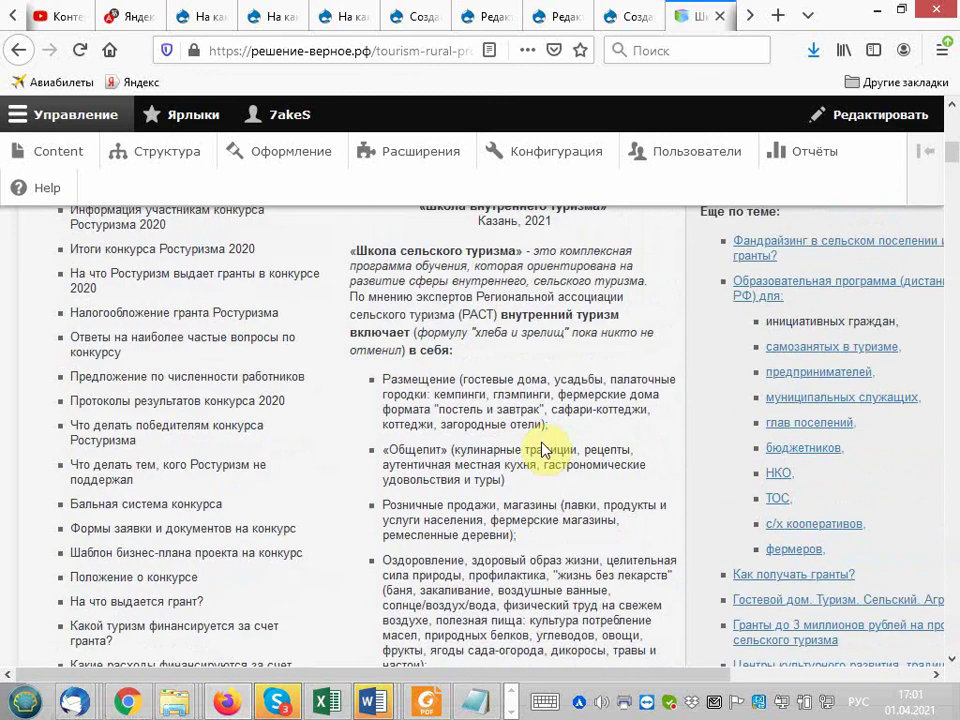
mouse_move(300, 708)
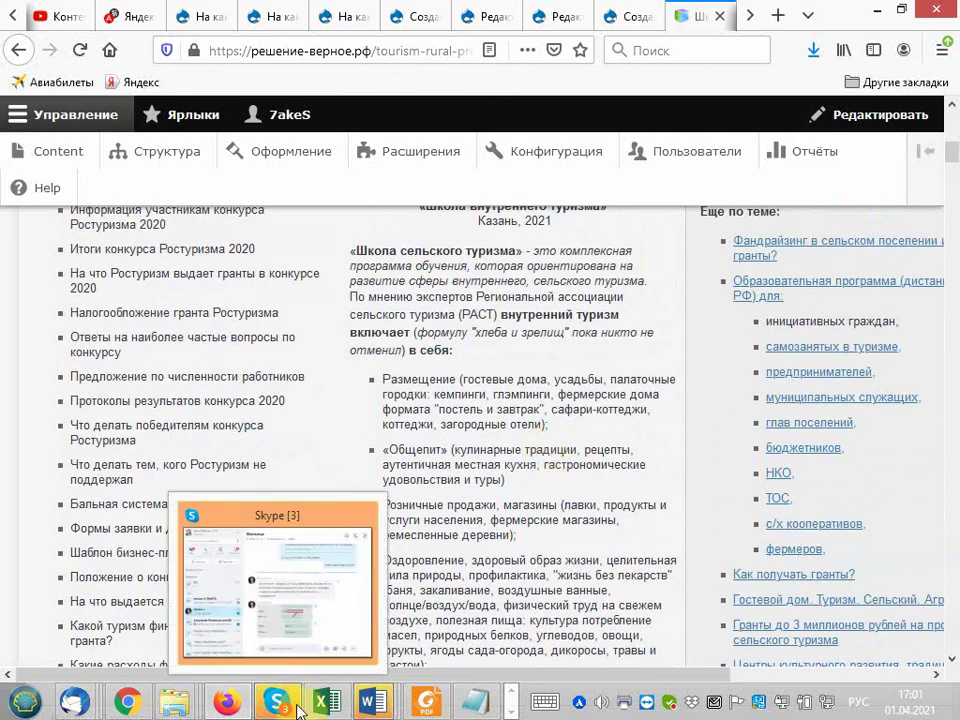
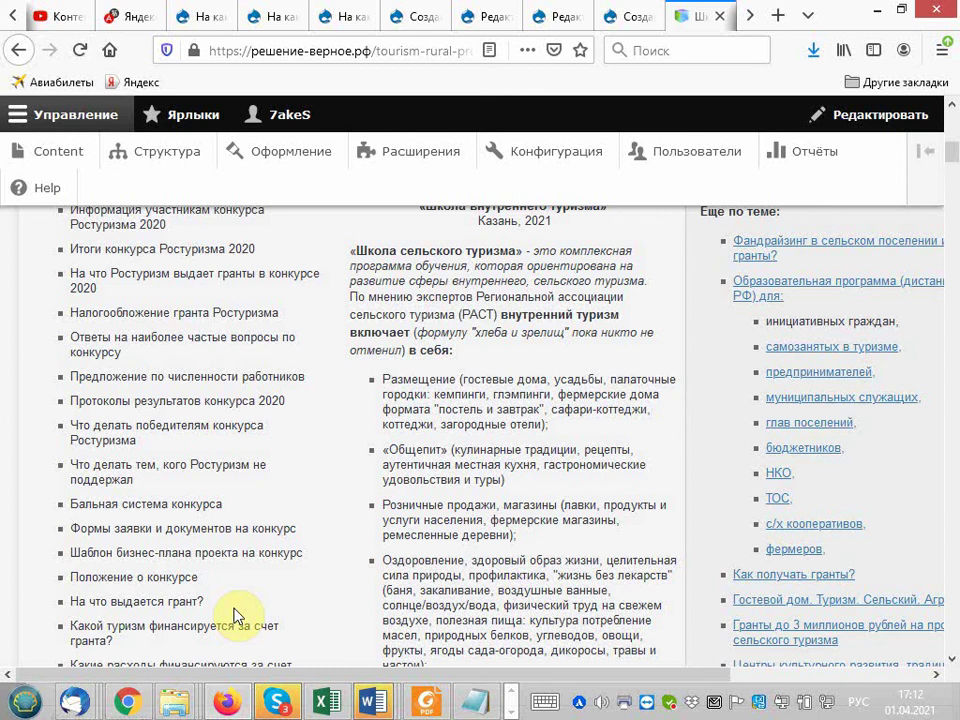
Complete the fourth product name as 'Услуга 4 Продажа с/в соков через вендинг автомат' and confirm it.
click(326, 701)
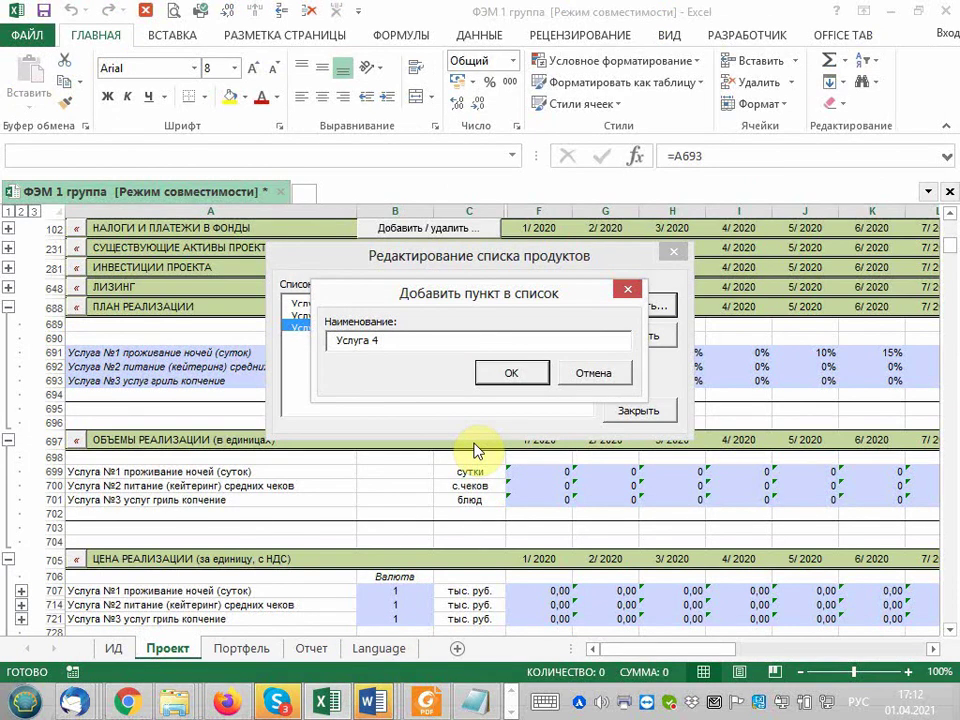
text( Прод)
text(а)
text(ж)
text(а через)
text( венди)
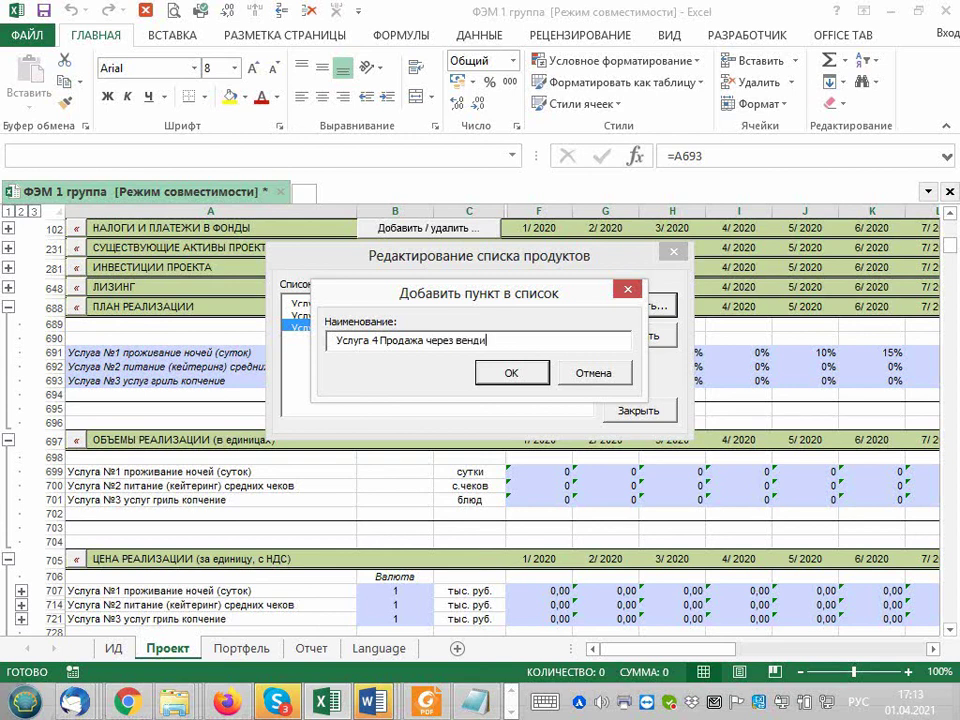
text(нг)
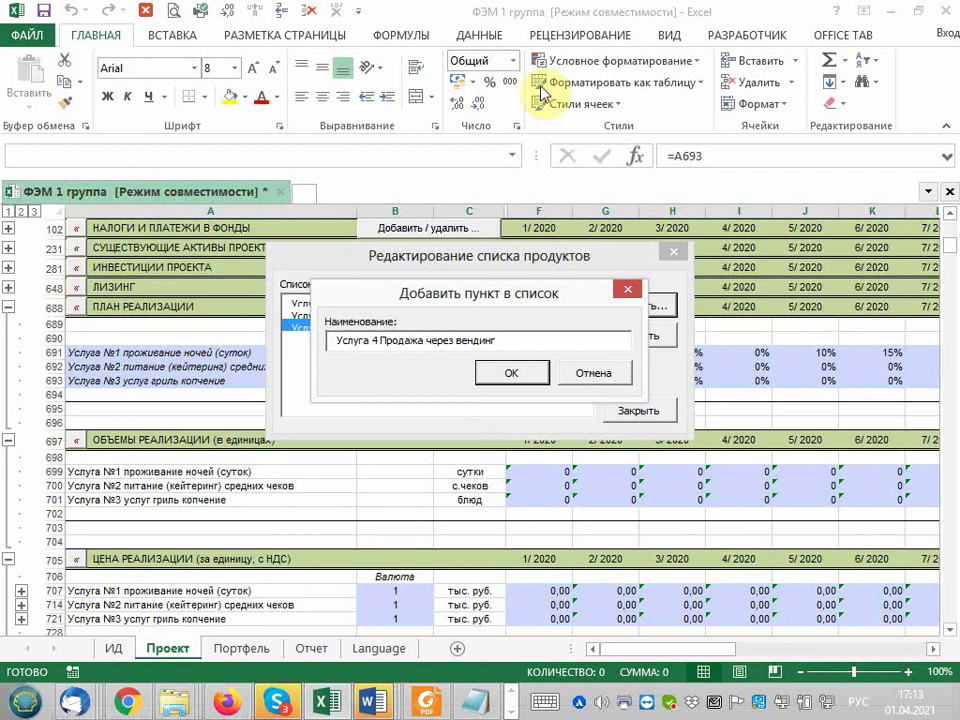
click(428, 341)
text(с)
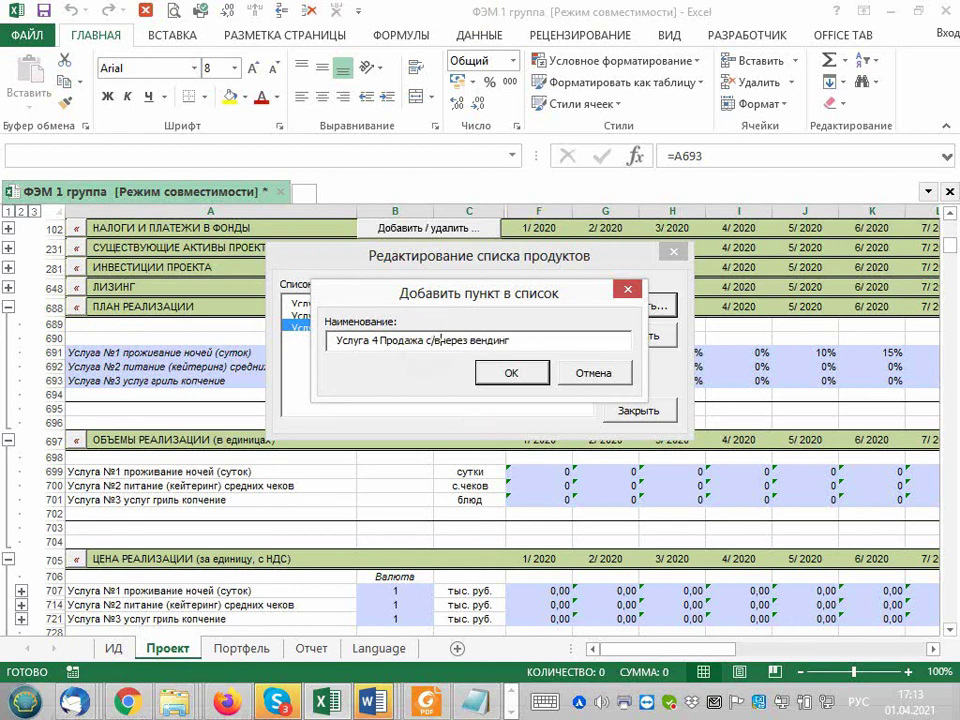
text(/в соков)
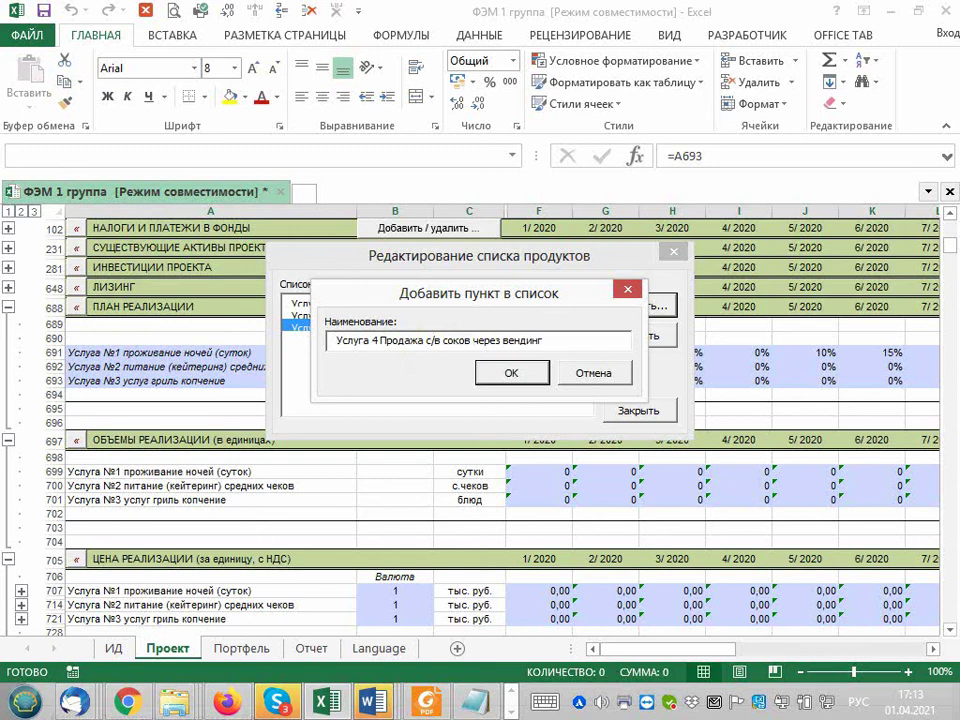
click(549, 341)
text(авто)
text(мат)
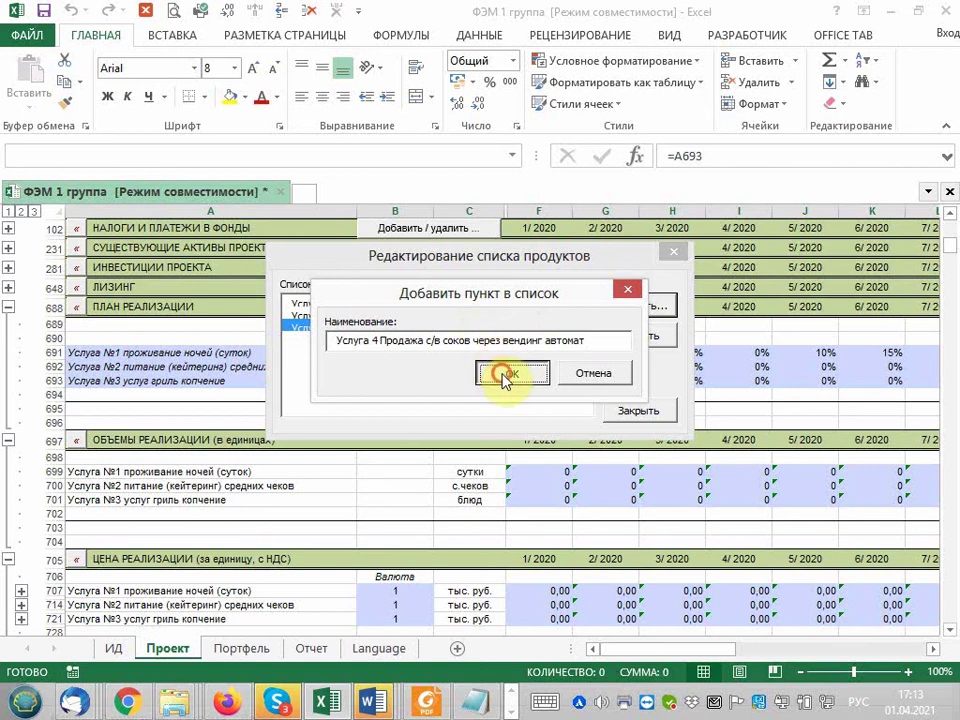
click(503, 373)
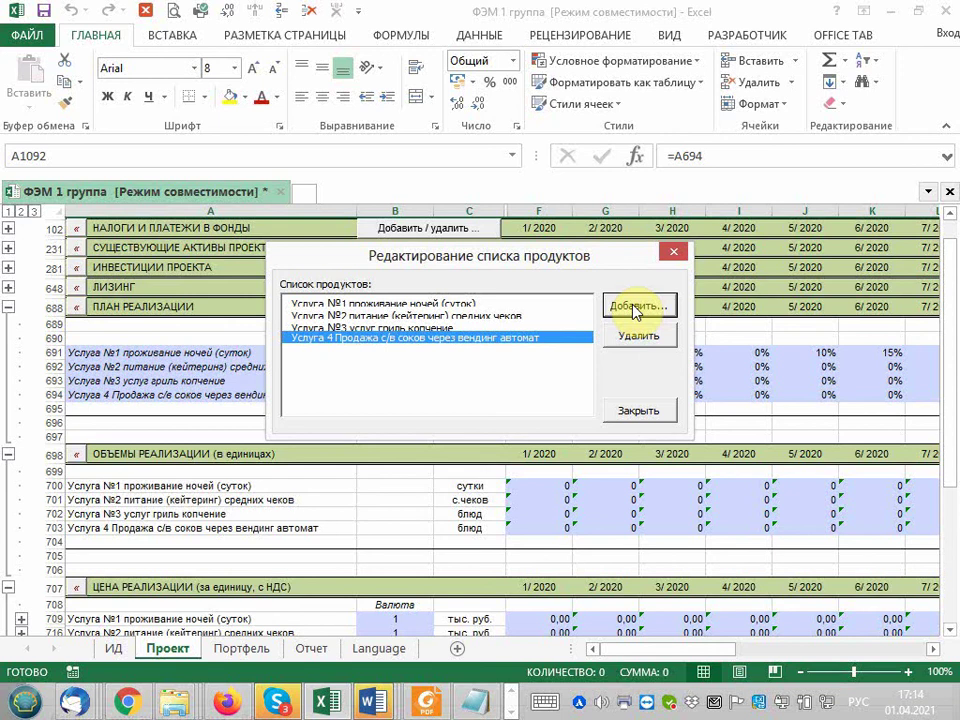
Add a new product entry and type the name 'Торговля 1 продажа', replacing the stray 'Усл'.
click(624, 307)
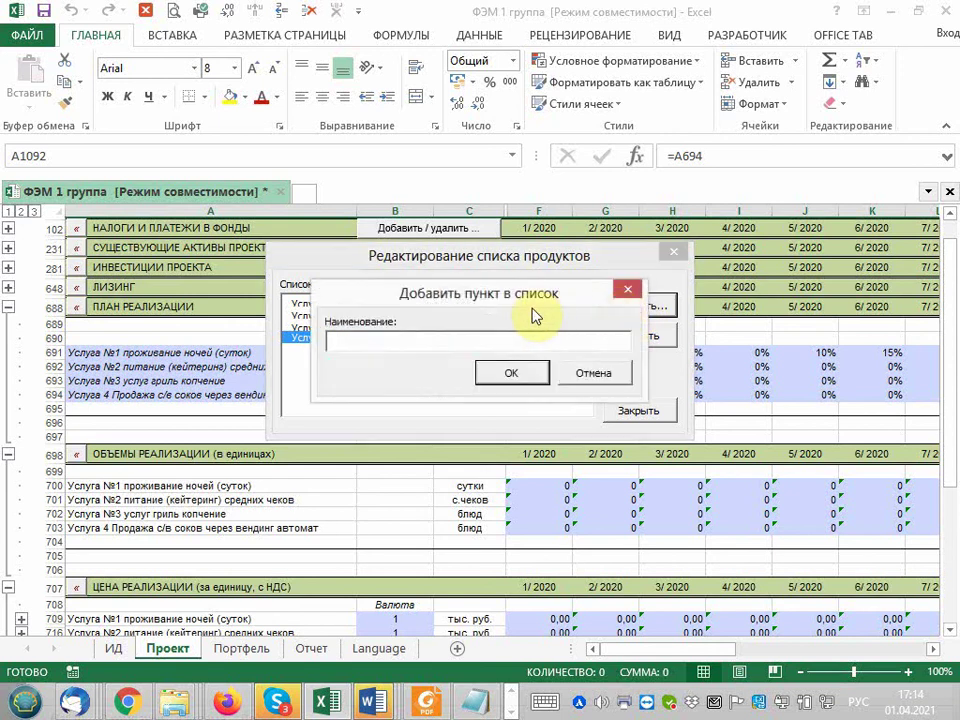
text(Усл)
key(BackSpace)
key(BackSpace)
key(BackSpace)
text(Торговля)
text( 1)
text(продажа)
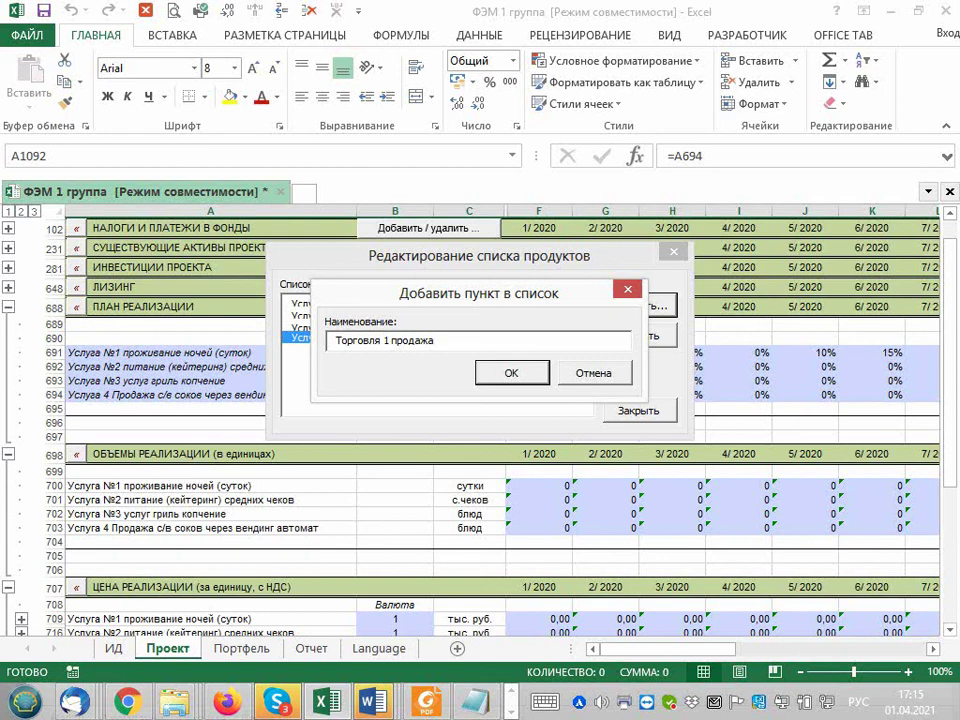
Finish the fifth product name as 'Торговля 1 продажа товаров вендинг (аутсорс)' and confirm it.
text(товаров)
text( вендинг)
text( ()
text(аут)
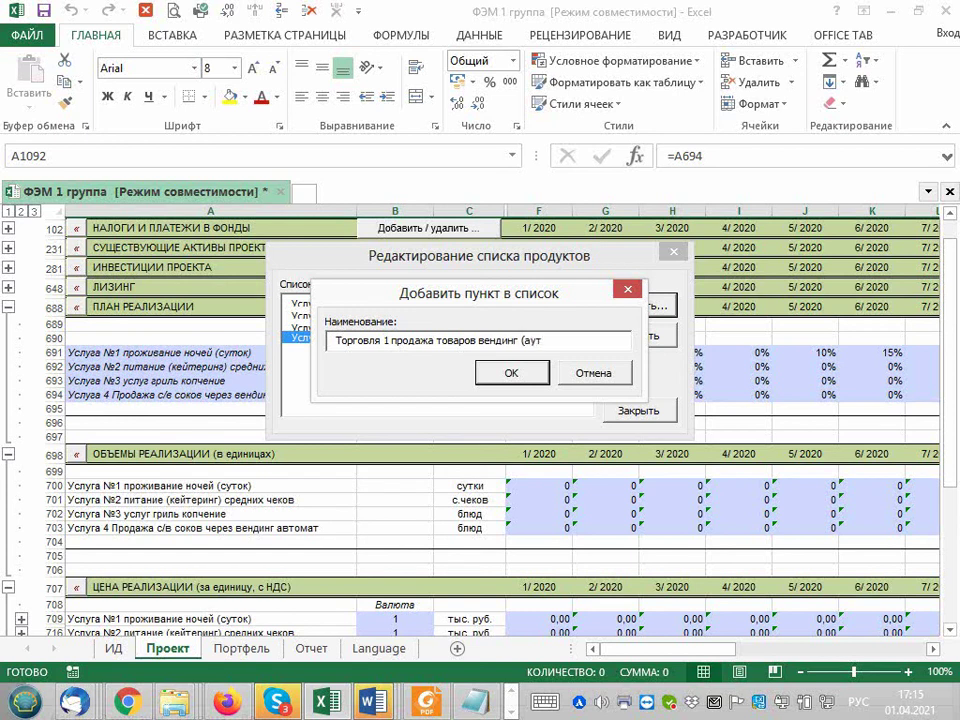
text(сорс))
click(515, 372)
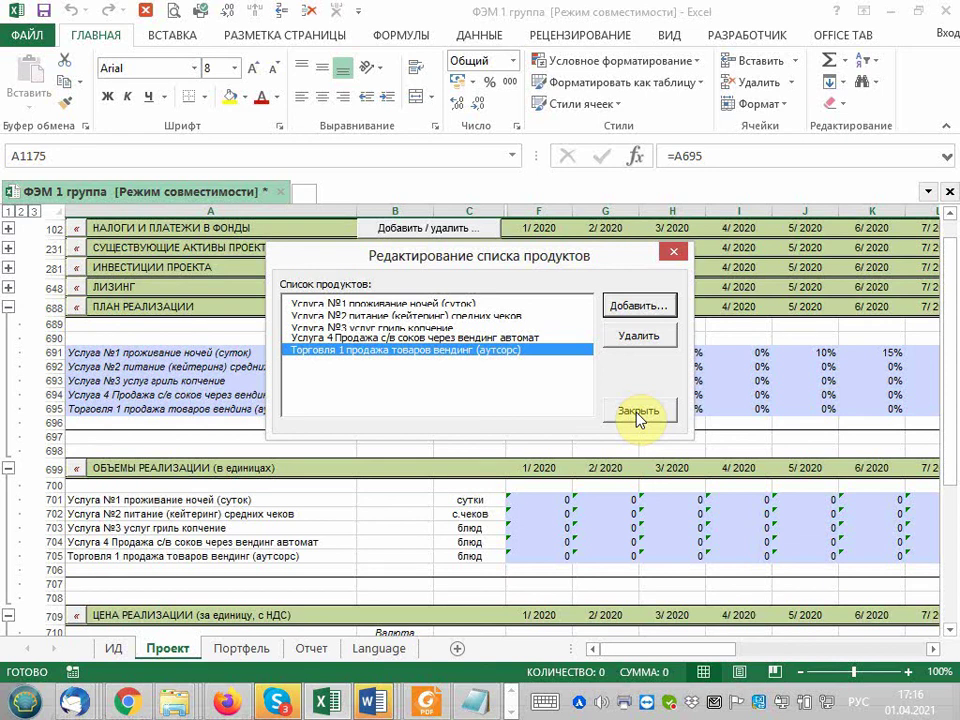
Close the product list, check the new name in A695, then save and close ФЭМ 1 группа.xls.
click(637, 412)
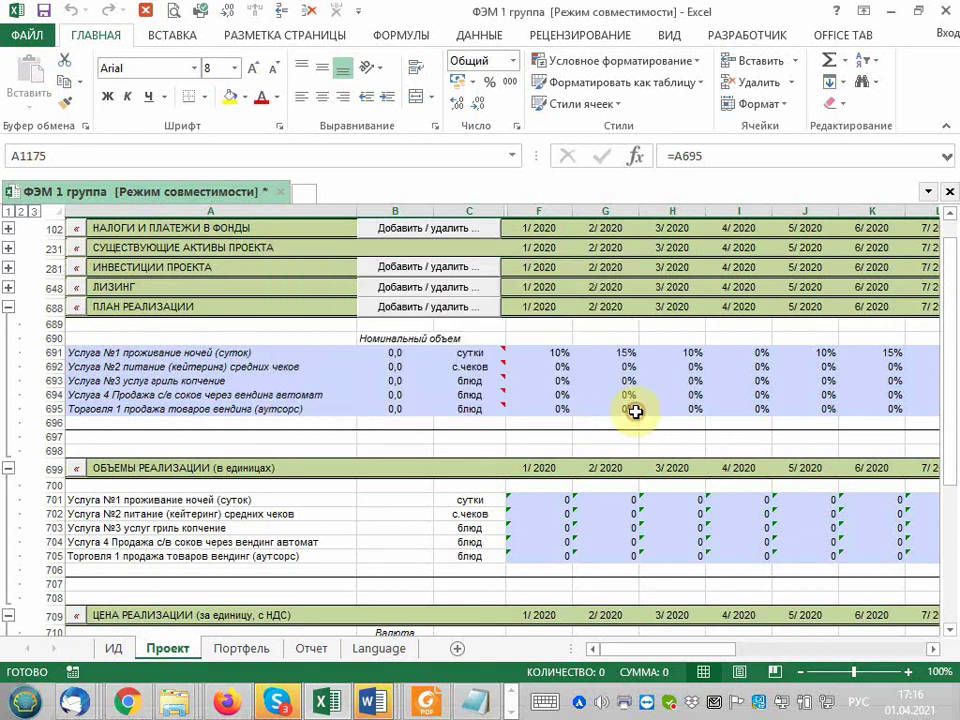
click(245, 410)
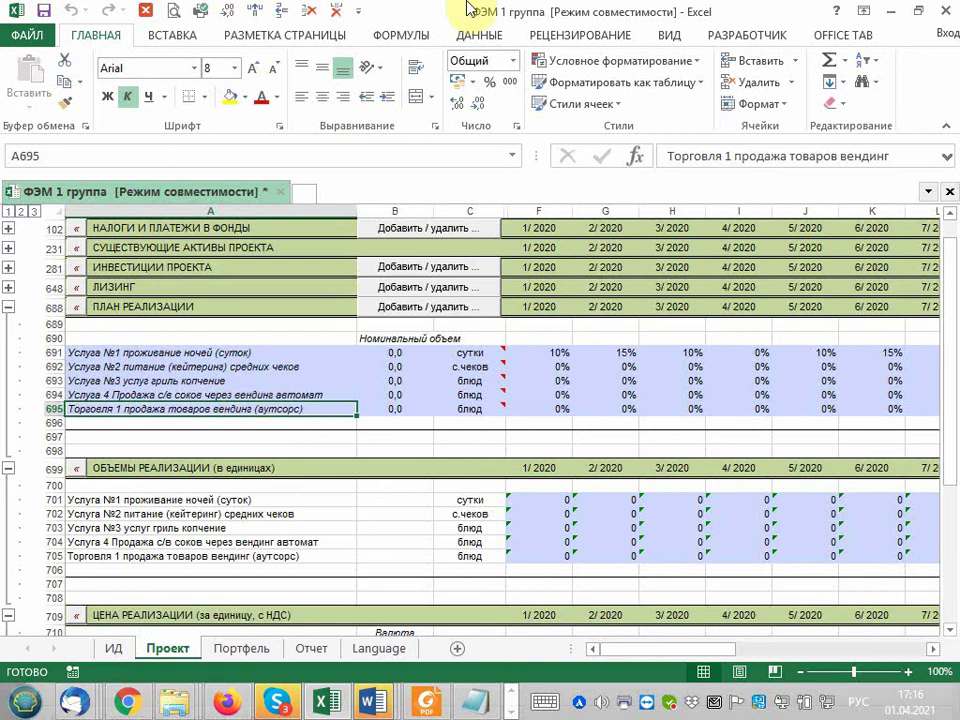
click(951, 10)
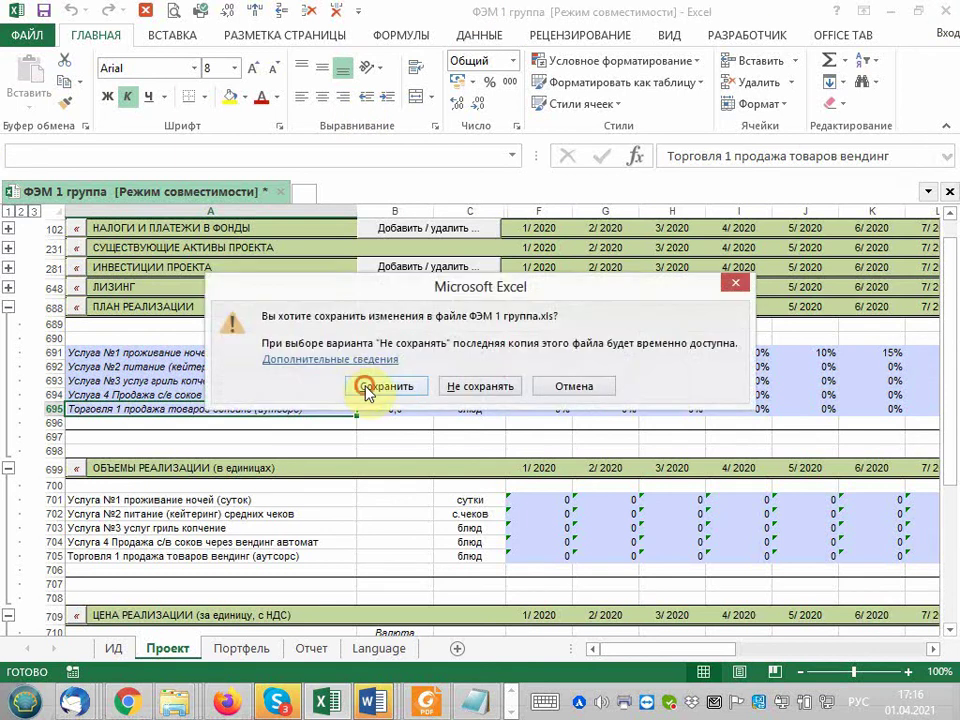
click(364, 385)
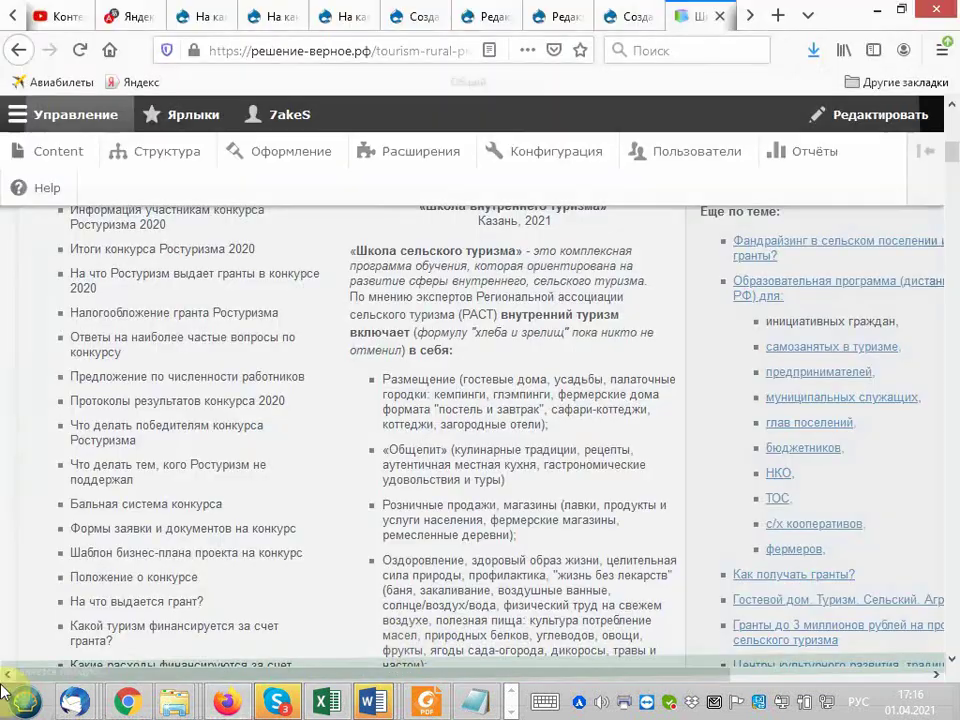